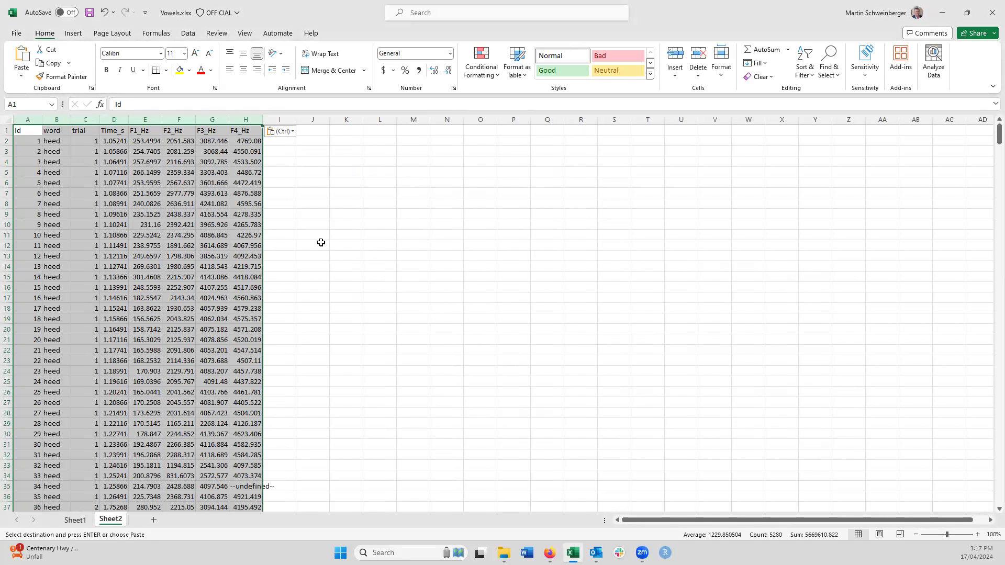
Review the vowel data on Sheet2 from the first rows downward, including its time and F1 to F4 formant columns
scroll(321, 242, down, 20)
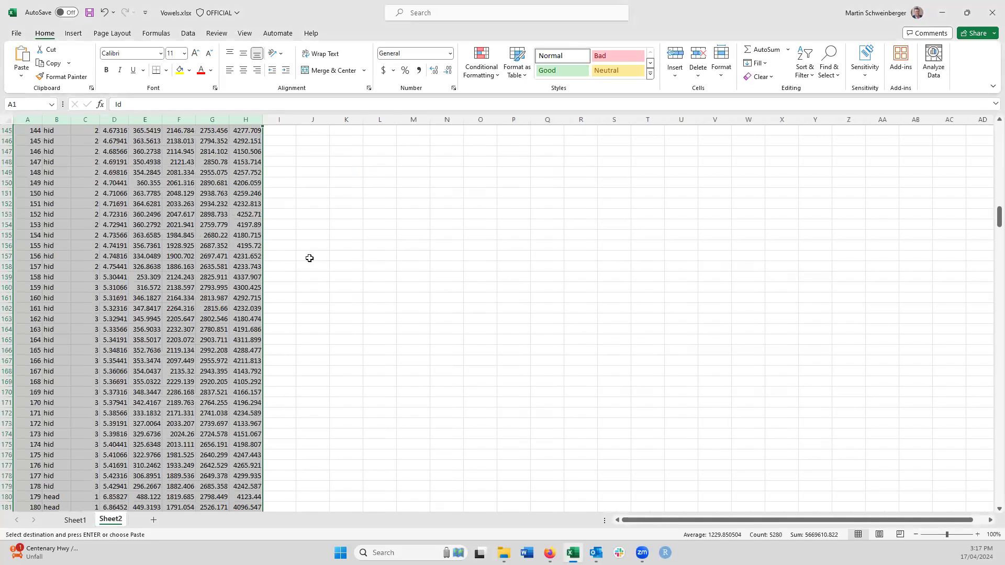
scroll(309, 258, down, 11)
scroll(308, 260, up, 20)
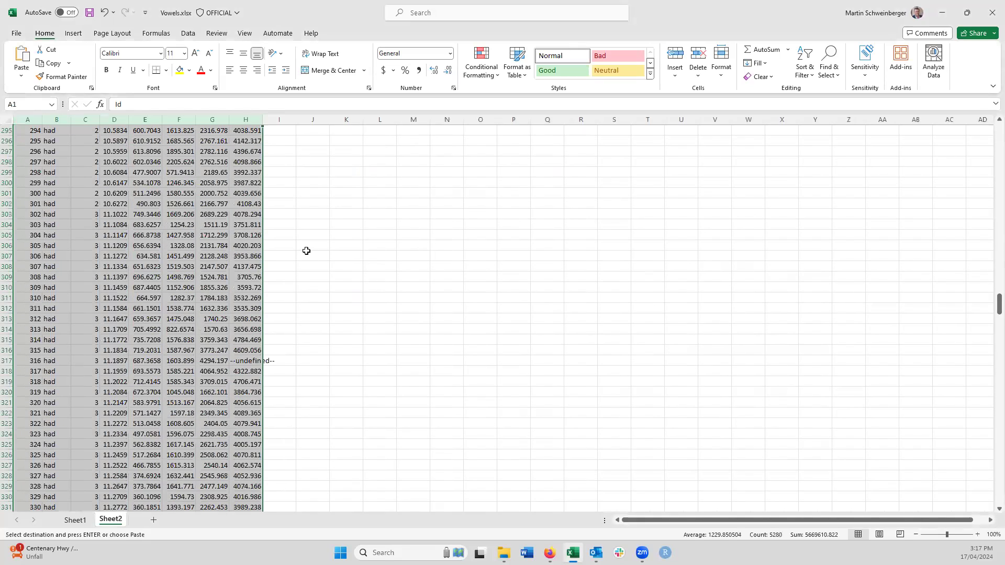
key(ctrl+v)
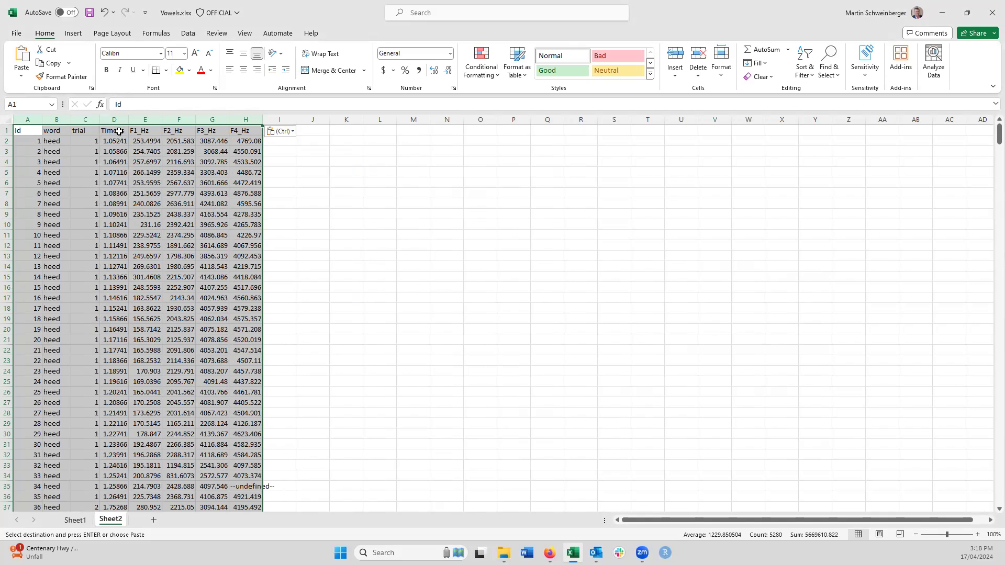
drag(118, 119, 247, 119)
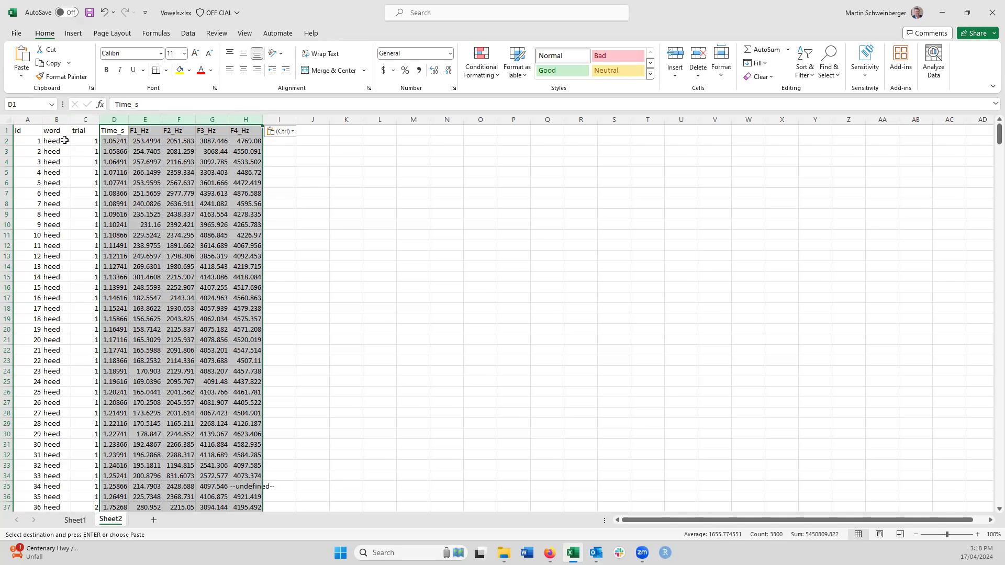
Examine the word and trial columns to see how the repeated heed measurements are grouped across trials 1, 2 and 3
drag(63, 141, 63, 381)
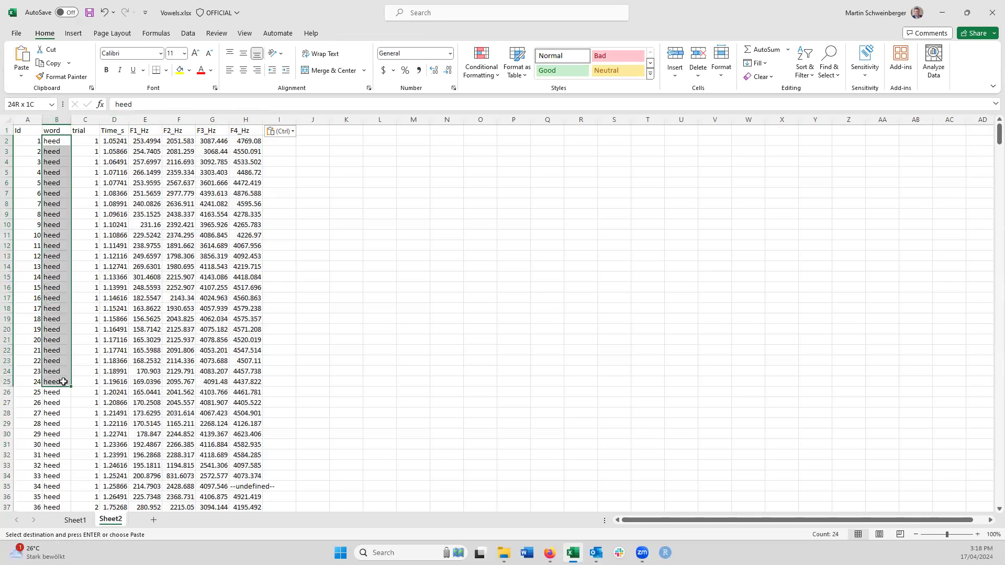
click(84, 141)
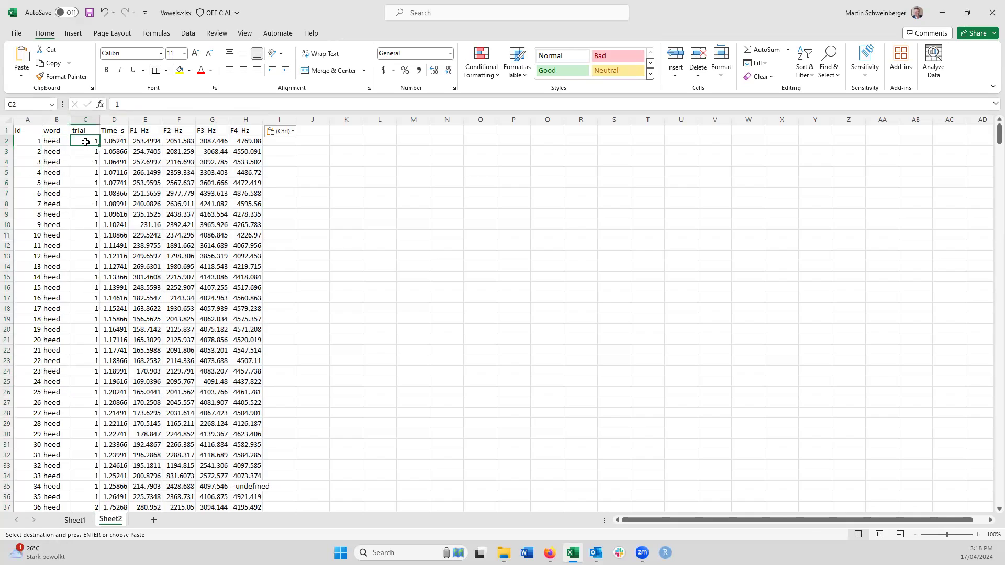
scroll(85, 142, down, 12)
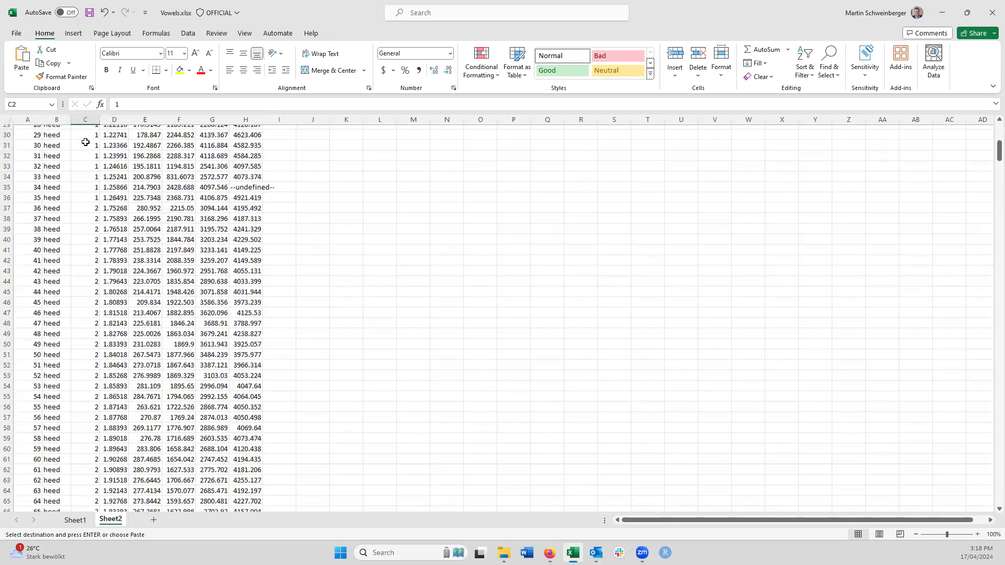
drag(91, 204, 23, 204)
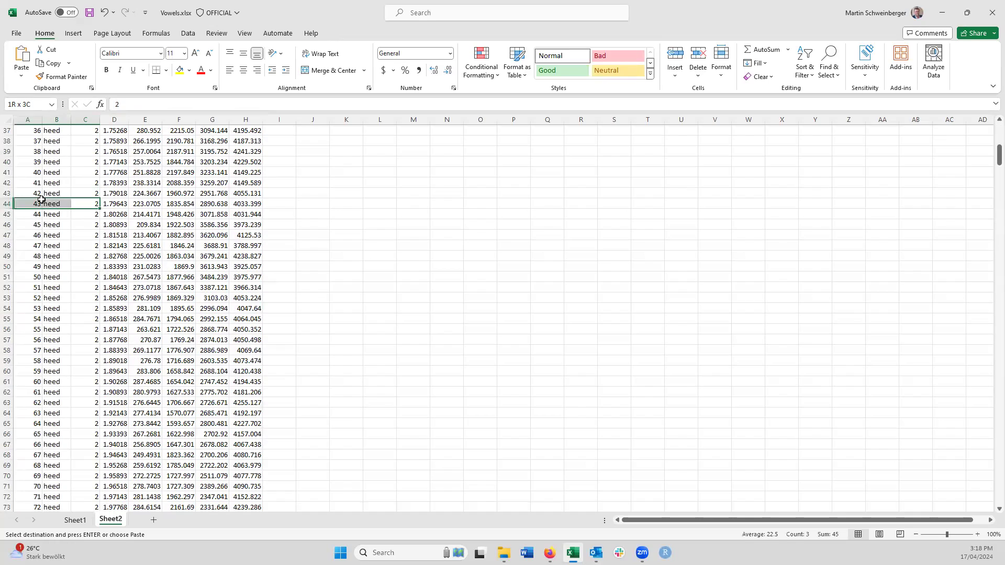
scroll(95, 371, down, 2)
scroll(95, 371, down, 7)
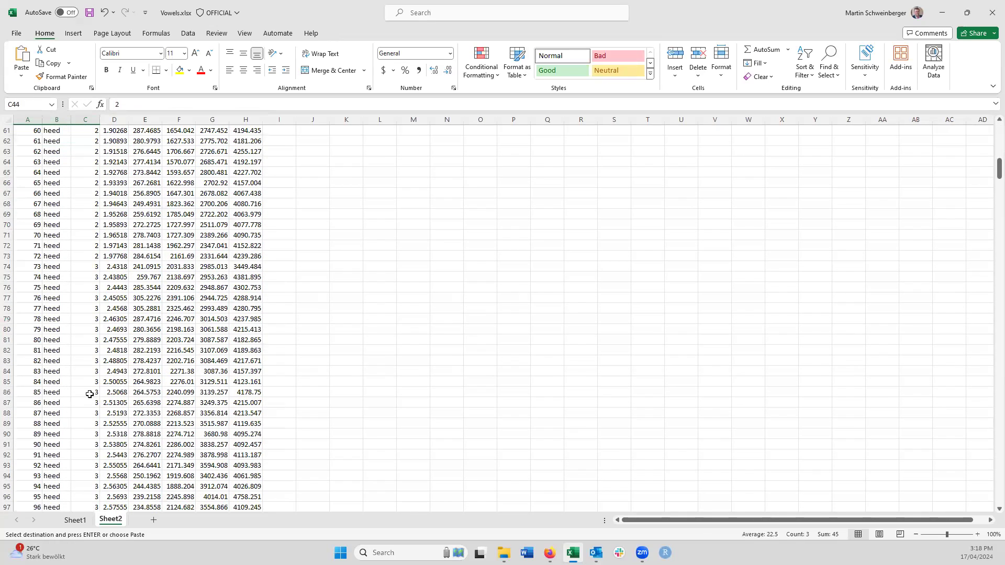
drag(90, 394, 24, 392)
scroll(80, 209, up, 20)
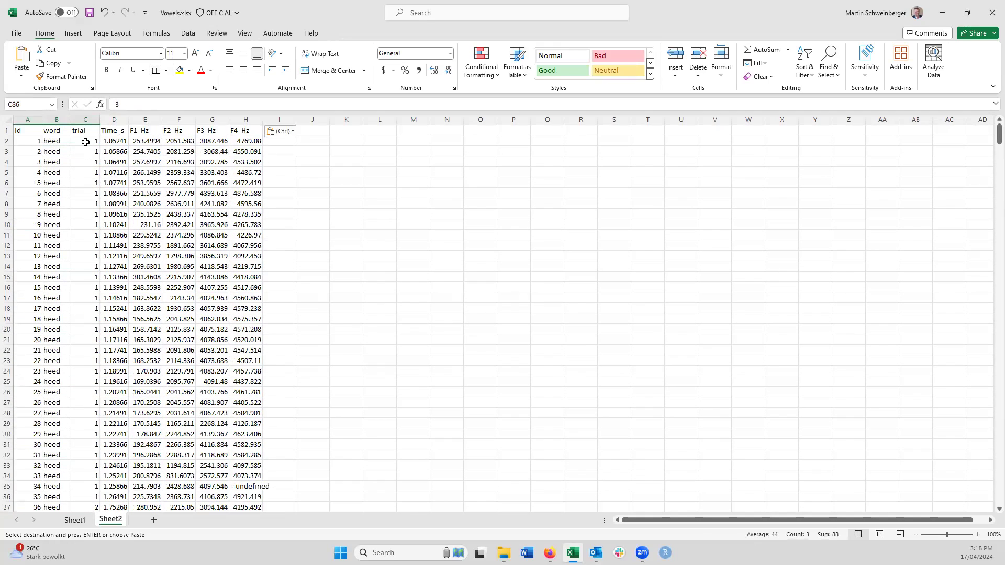
drag(30, 142, 246, 497)
key(ctrl+v)
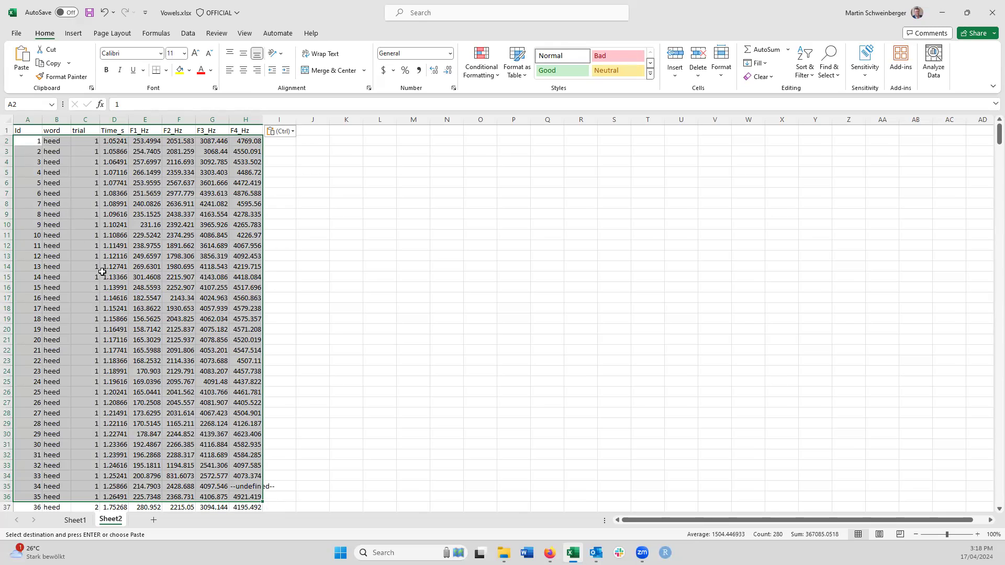
Insert a PivotTable based on the full data range A1:H660, placed on the existing worksheet Sheet2 at cell J2
click(29, 118)
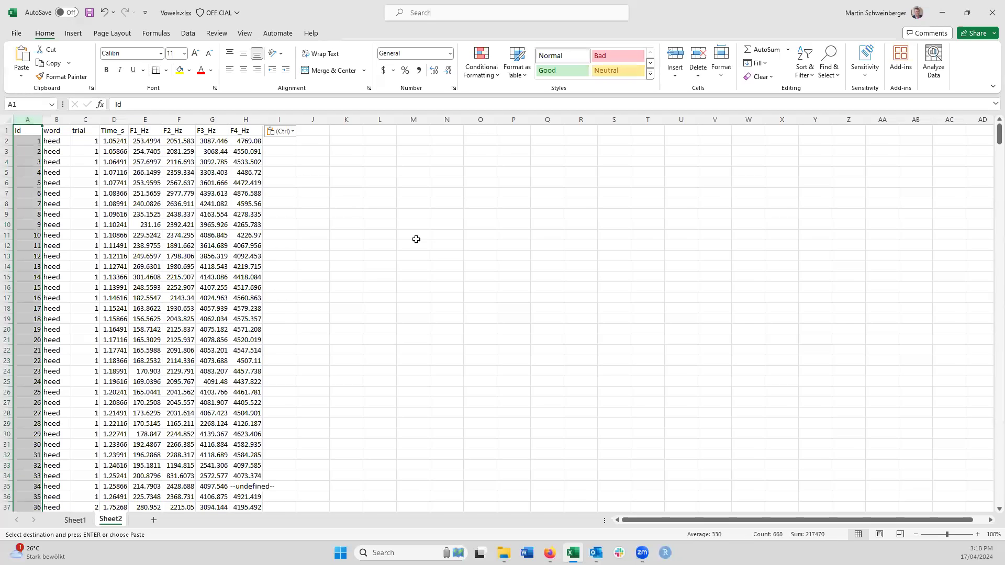
scroll(334, 258, down, 20)
scroll(335, 258, down, 20)
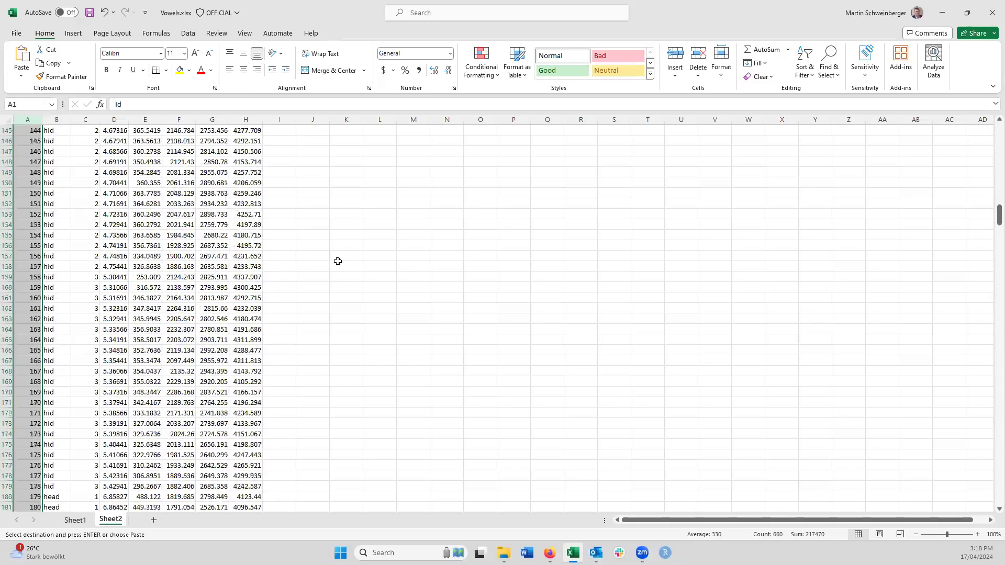
scroll(321, 276, down, 20)
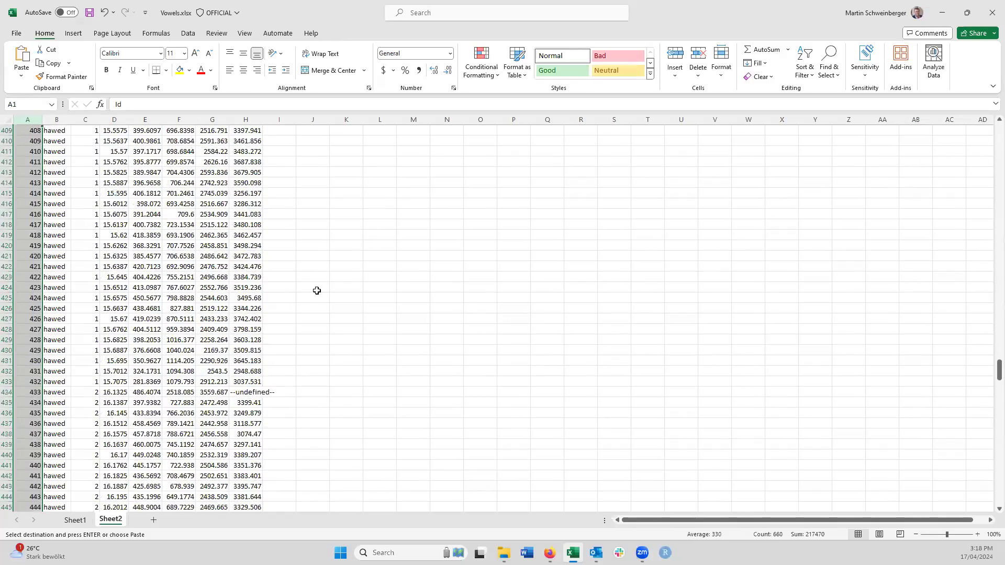
scroll(287, 333, down, 20)
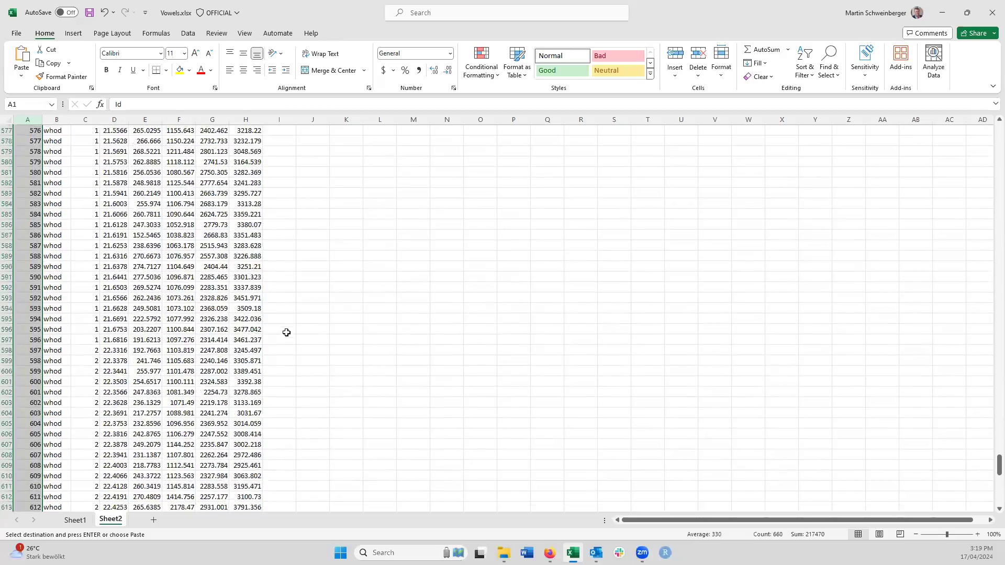
drag(251, 370, 4, 3)
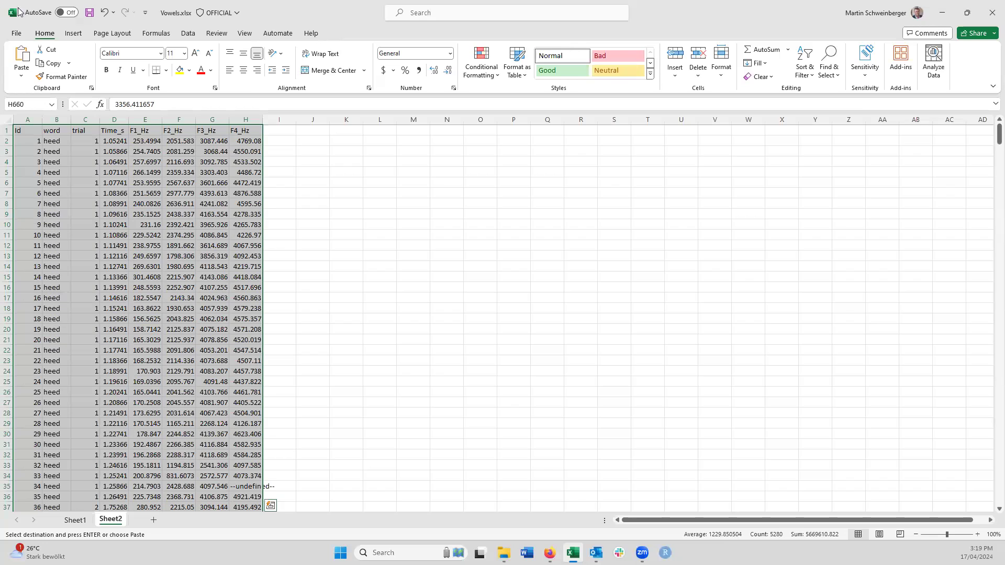
click(73, 34)
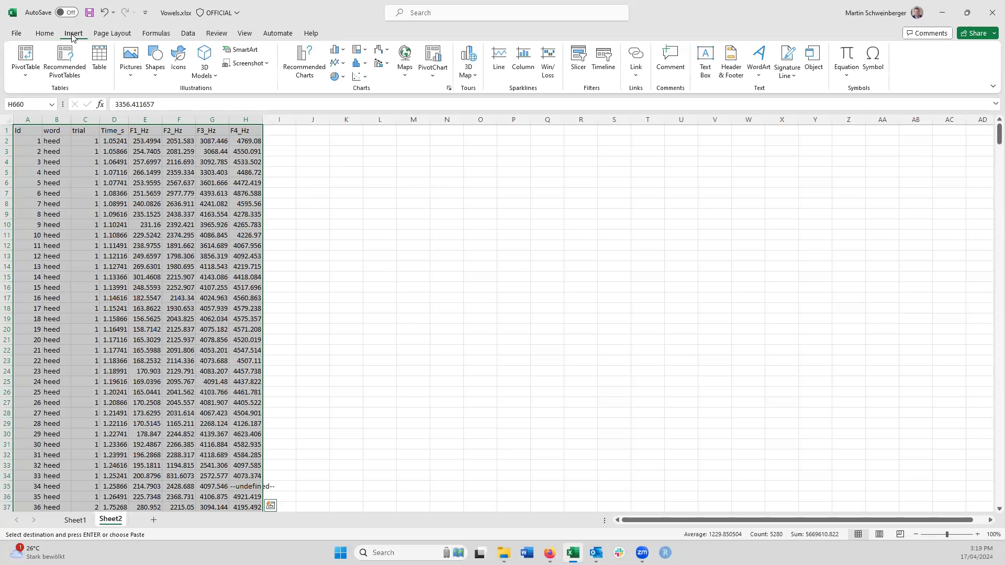
click(26, 71)
click(40, 92)
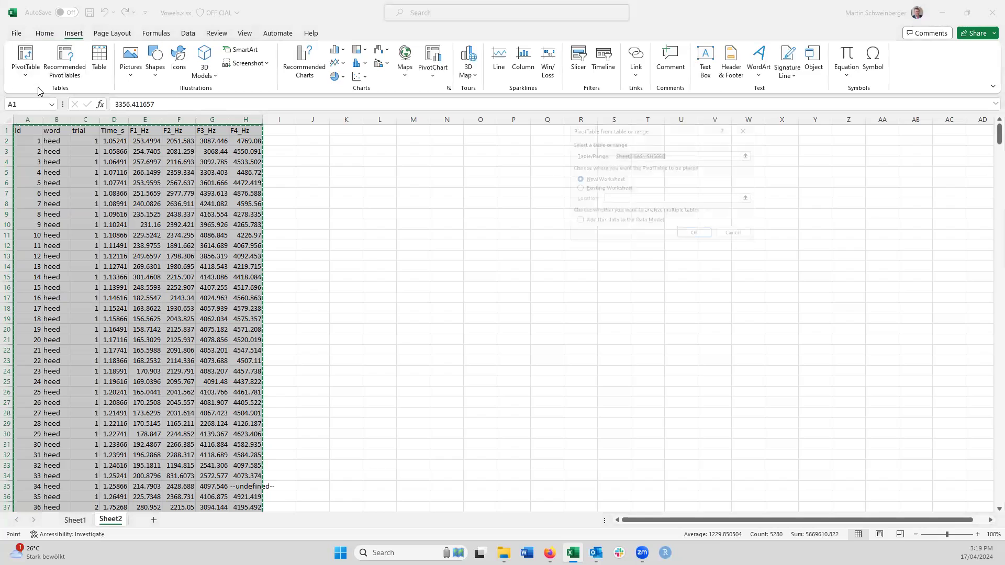
click(589, 187)
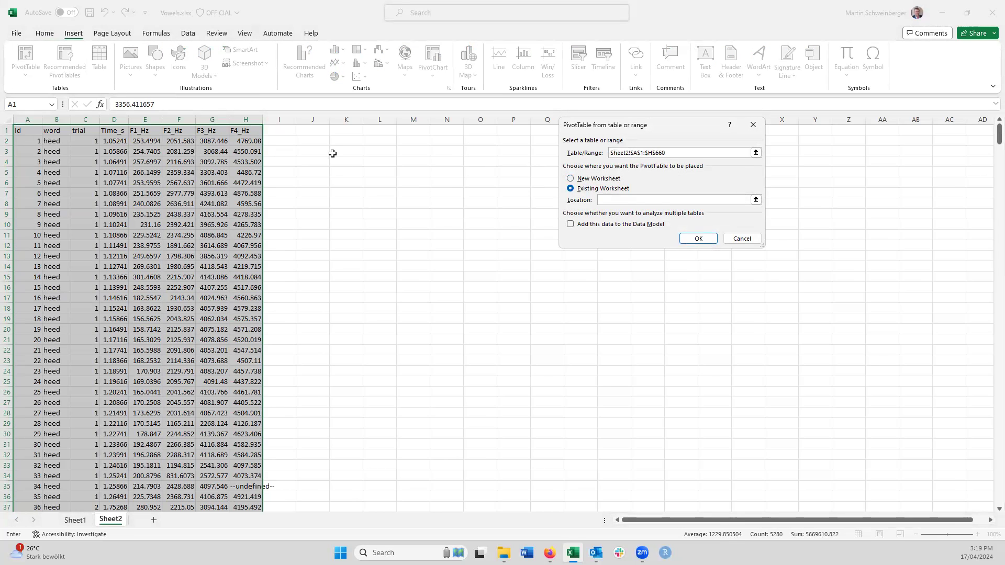
click(317, 142)
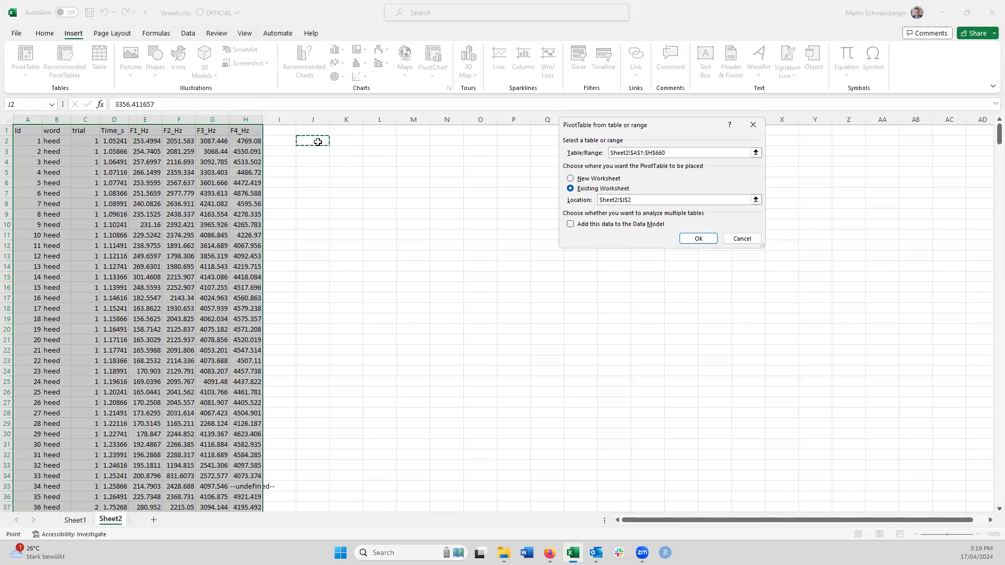
click(698, 238)
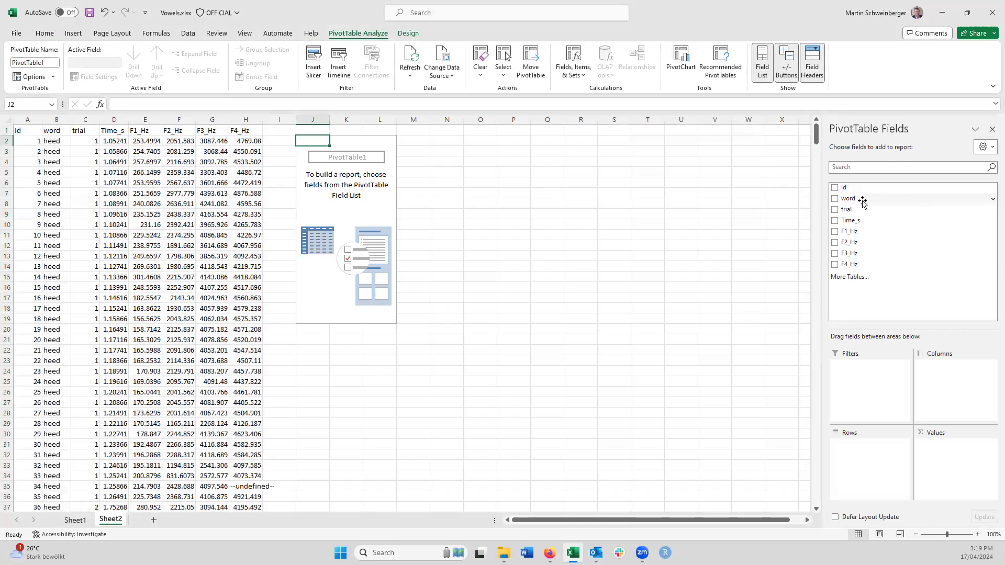
Use word as the PivotTable's row field and add F1_Hz and F2_Hz as its value fields
drag(862, 203, 864, 455)
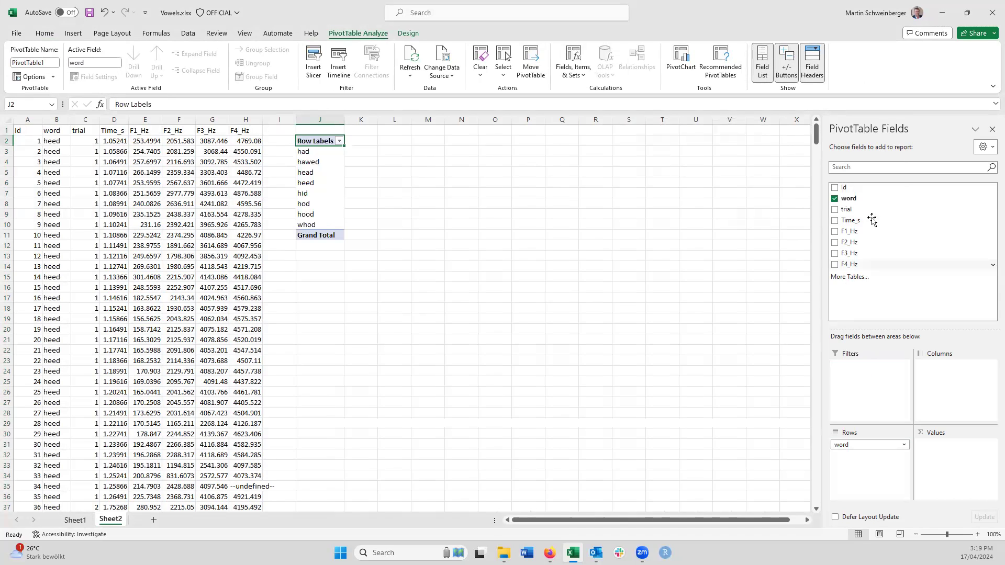
drag(852, 230, 940, 459)
drag(853, 242, 944, 455)
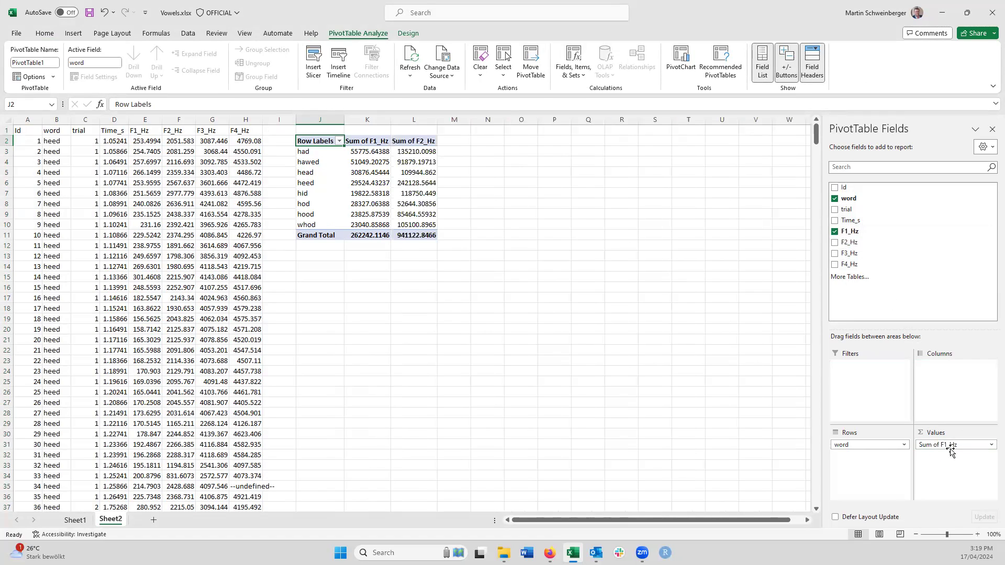
Summarize both the F1_Hz and F2_Hz value fields by Average instead of Sum
click(989, 446)
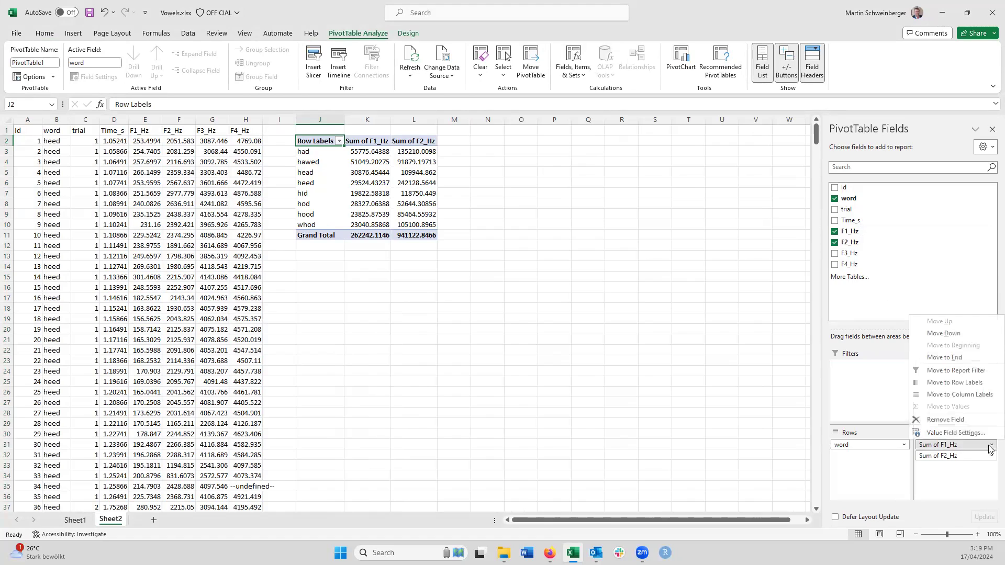
click(978, 433)
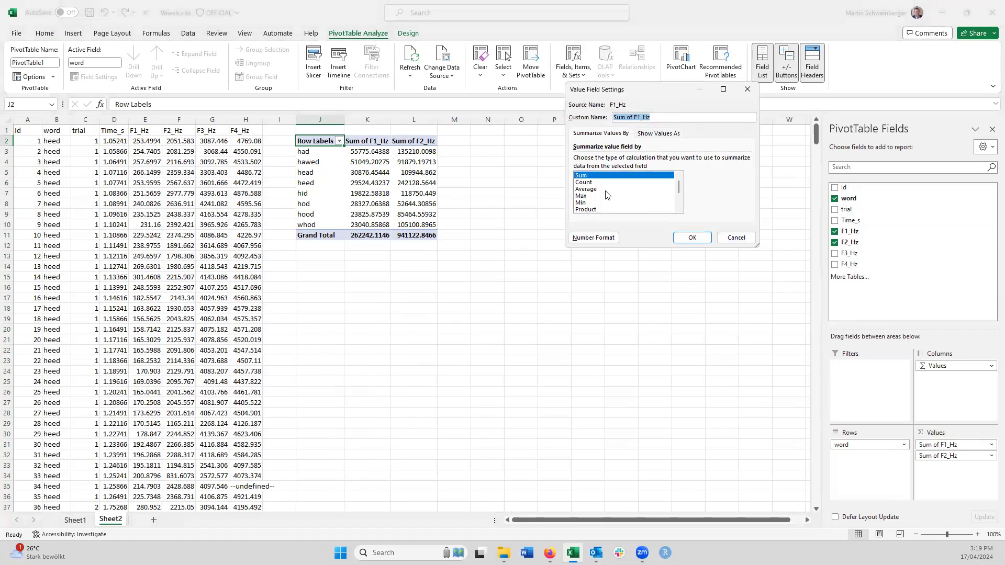
click(605, 190)
click(692, 238)
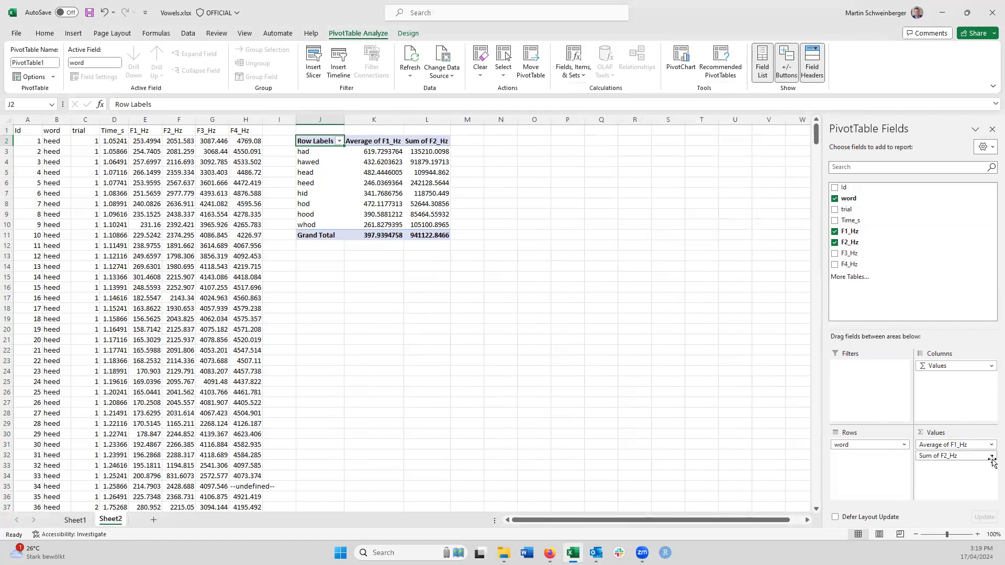
click(989, 456)
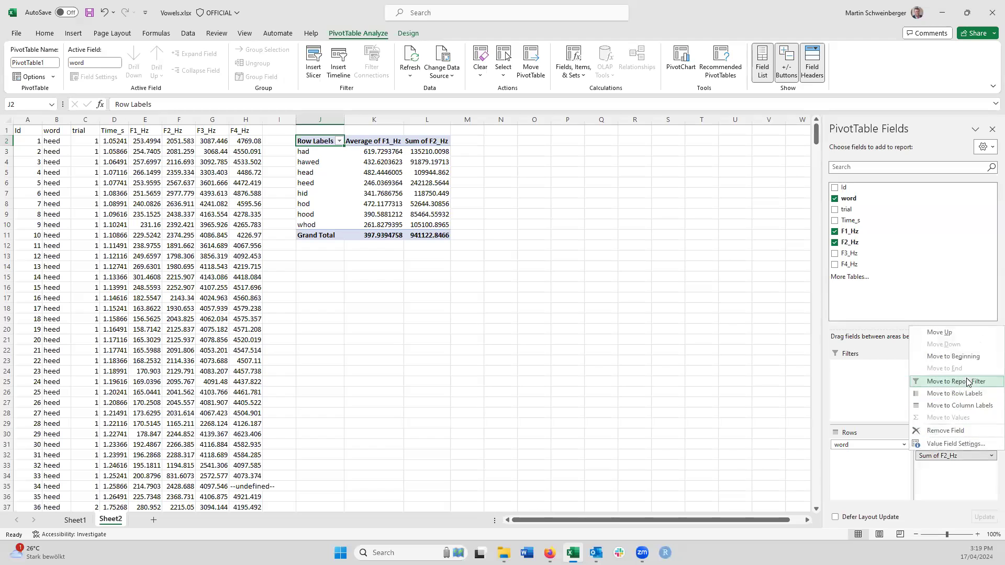
click(974, 443)
click(599, 188)
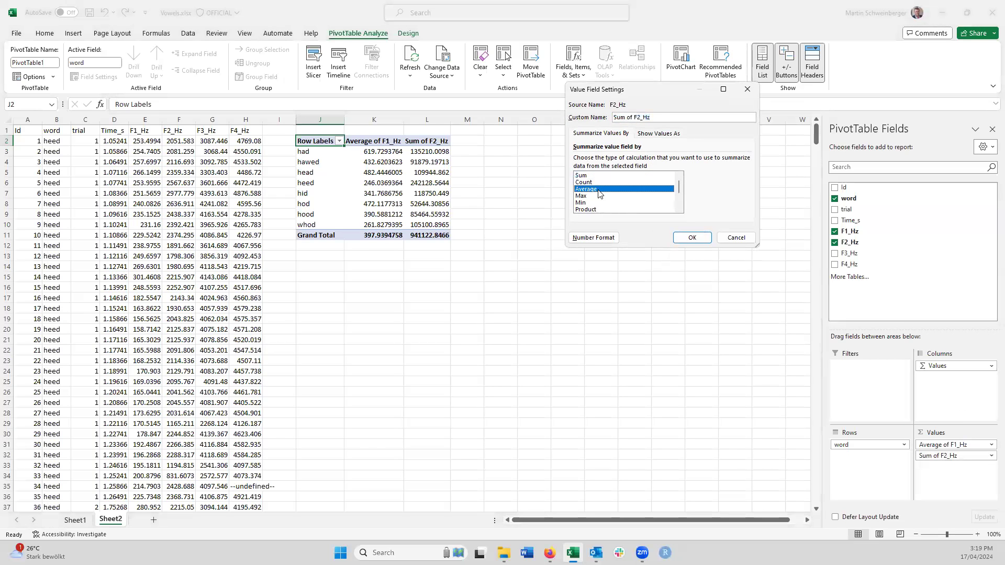
click(683, 235)
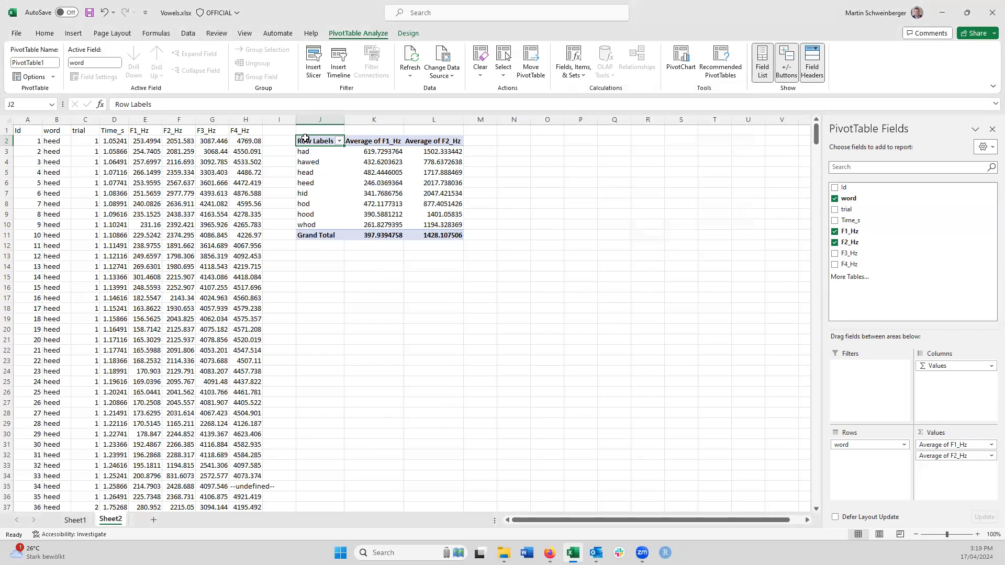
Copy the PivotTable's headers and word rows without the Grand Total, and paste them as a separate table starting at J13
mouse_move(307, 138)
mouse_down()
mouse_move(397, 180)
mouse_move(434, 224)
mouse_up()
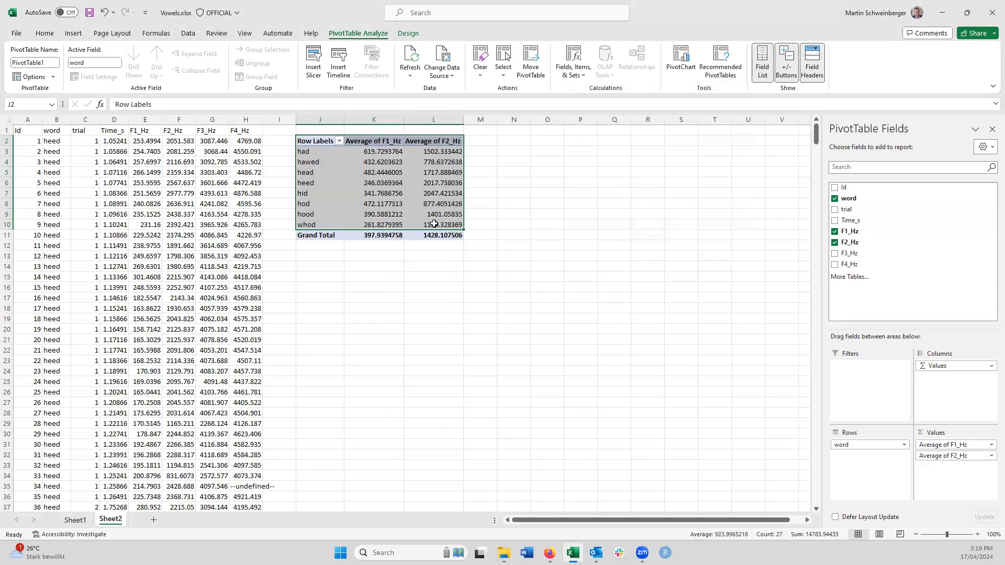
key(ctrl+c)
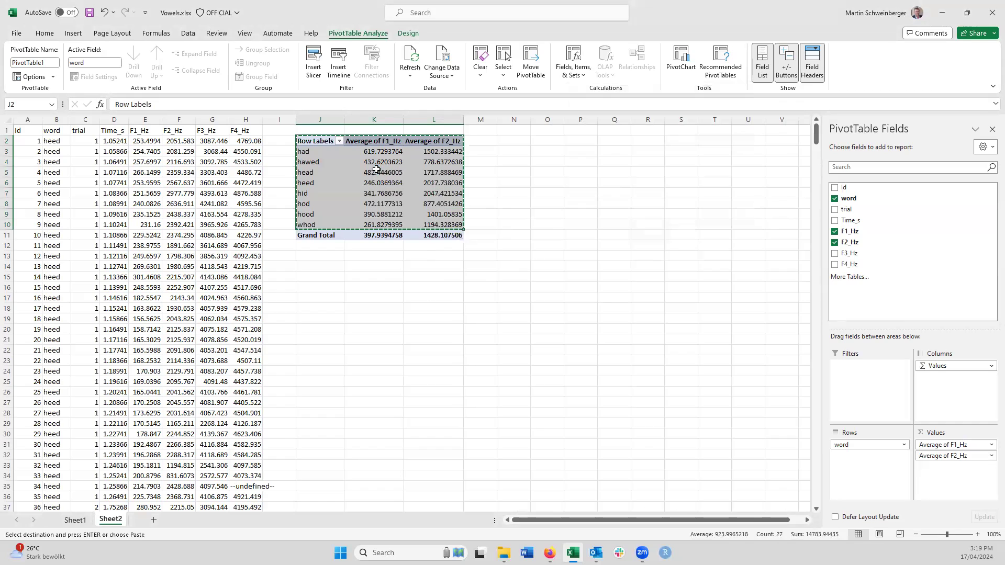
right_click(324, 255)
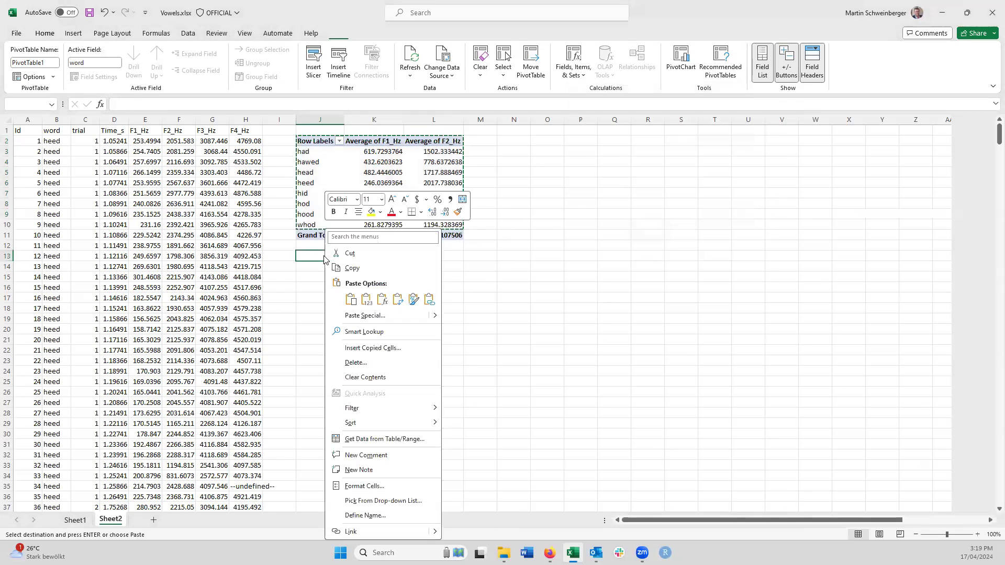
click(351, 298)
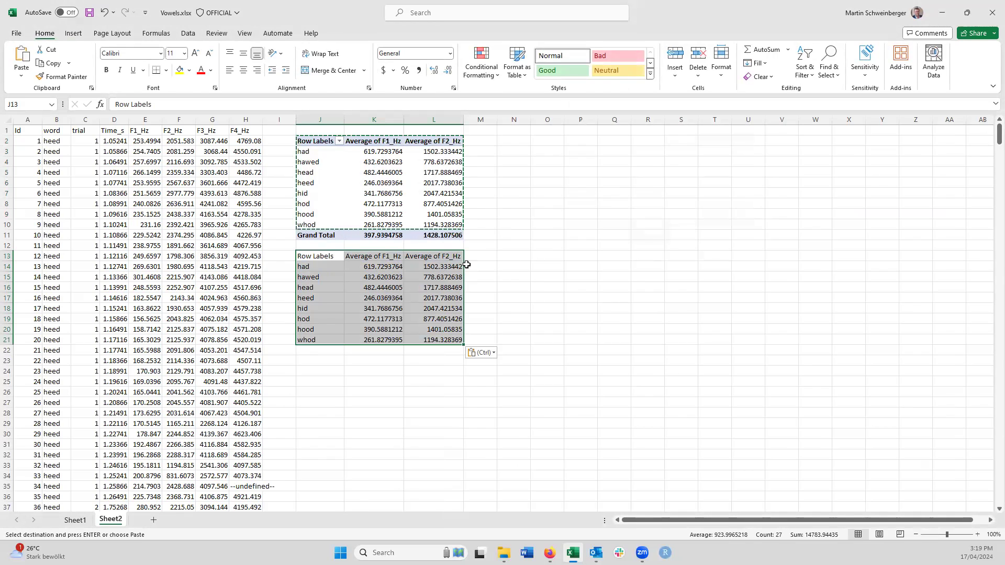
Enter =ROUND(K14,1) in cell N14 to round the first F1 average to one decimal place
click(503, 266)
text(=)
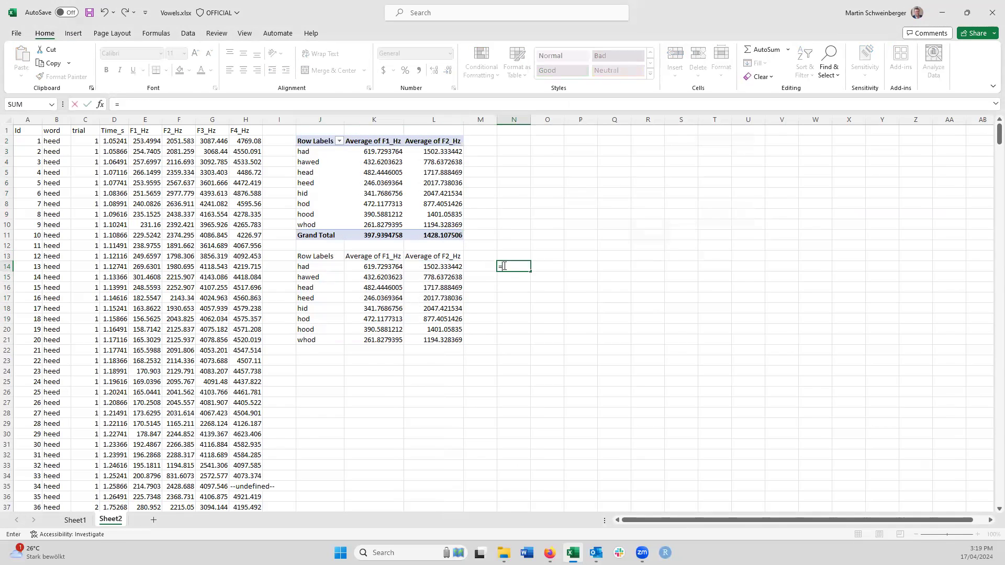
text(RO)
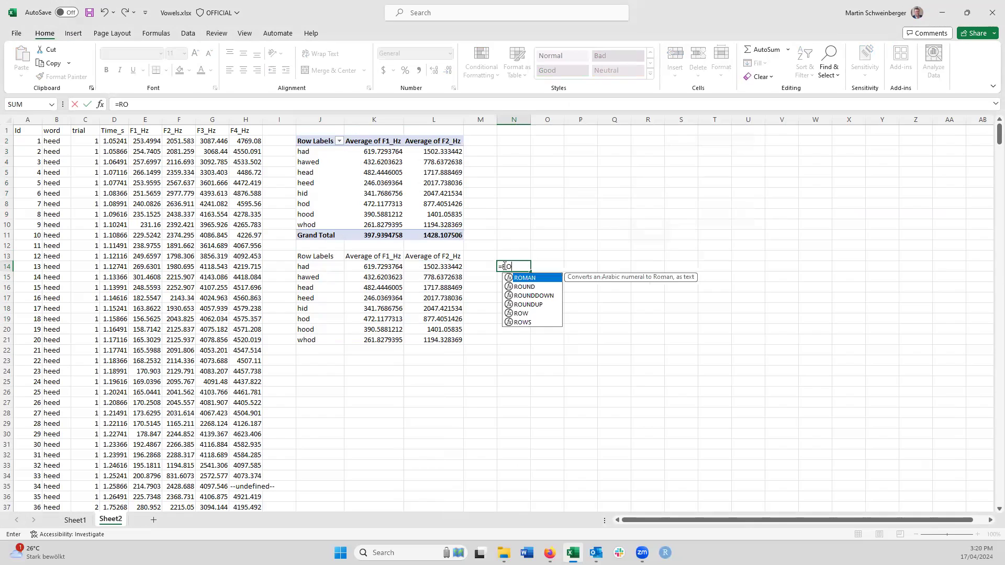
text(UND()
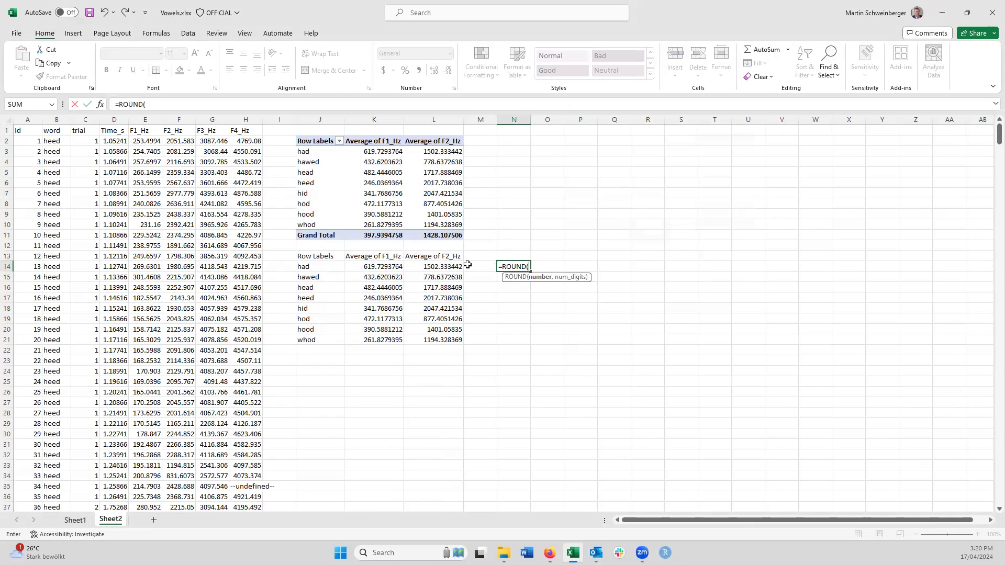
click(376, 266)
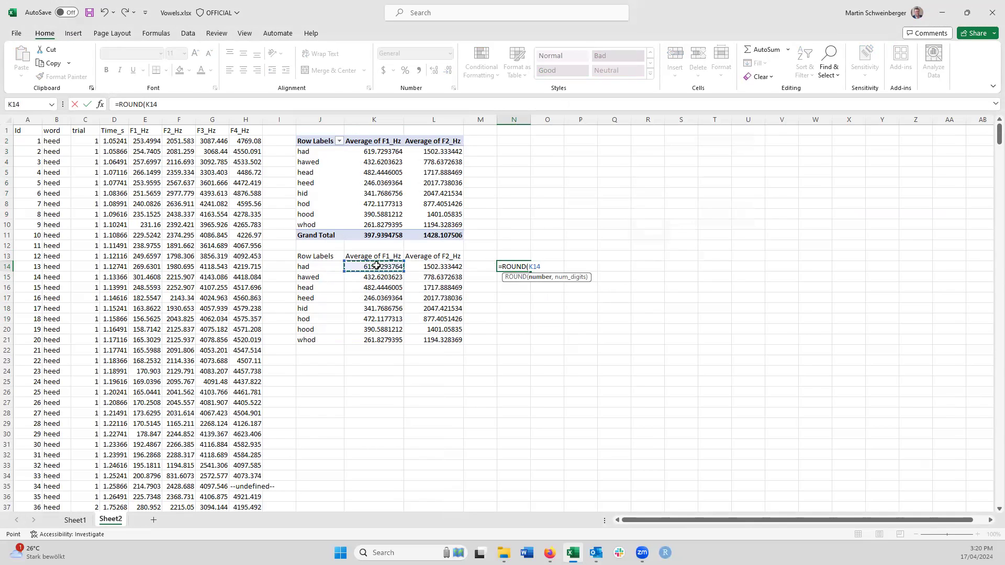
text(,1))
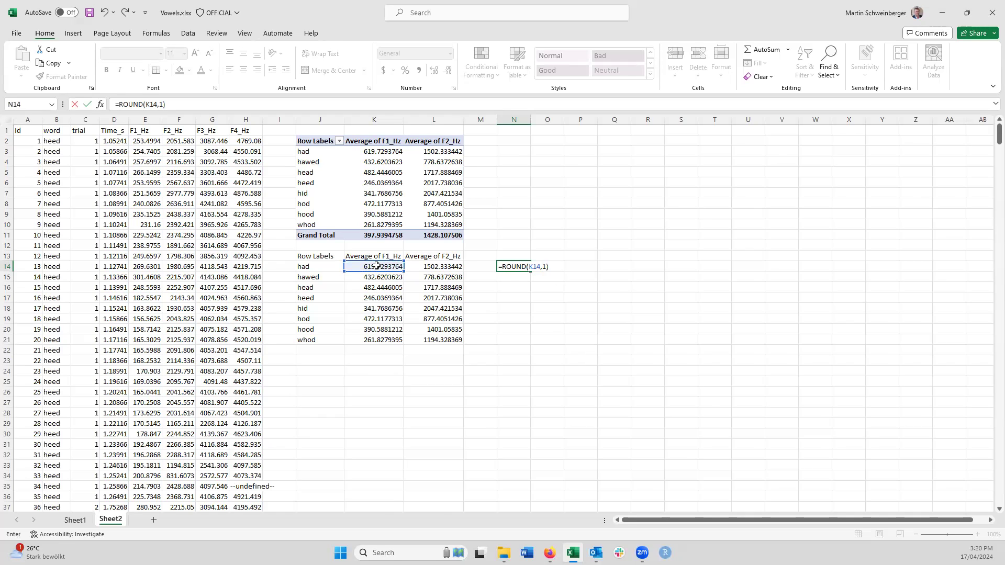
key(Return)
Fill the rounding formula from N14 down to row 21 and across into column O to cover all F1 and F2 averages
click(523, 267)
drag(530, 272, 535, 330)
click(521, 264)
drag(531, 271, 564, 344)
click(550, 266)
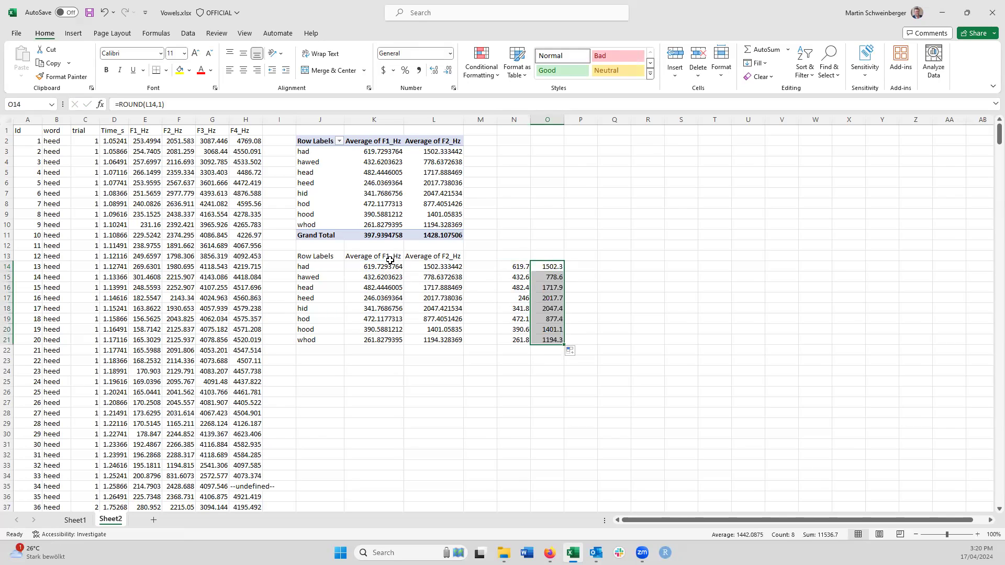
Copy the rounded results in N14:O21 and paste them as values only over the unrounded averages starting at K14
drag(524, 267, 555, 339)
key(ctrl+c)
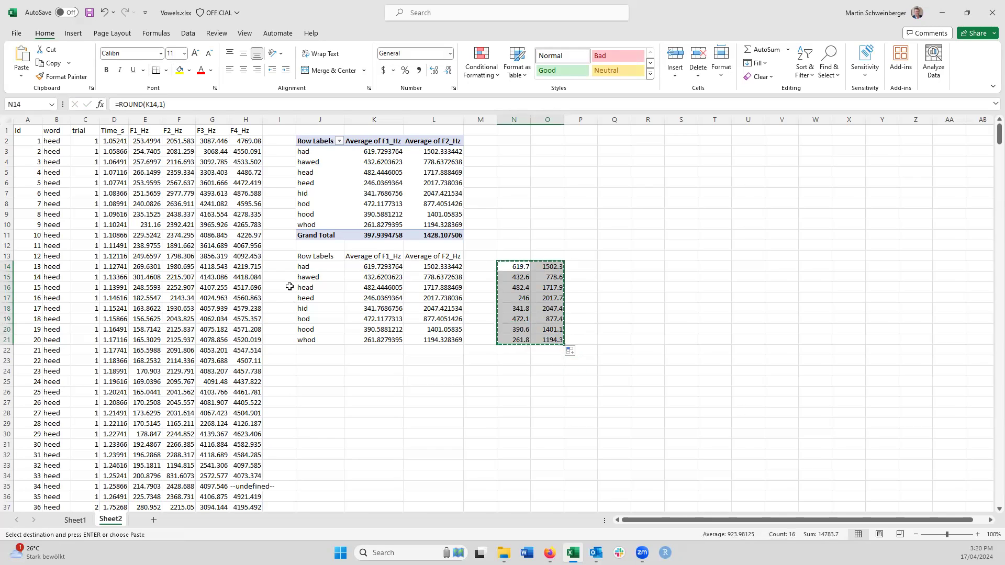
click(369, 266)
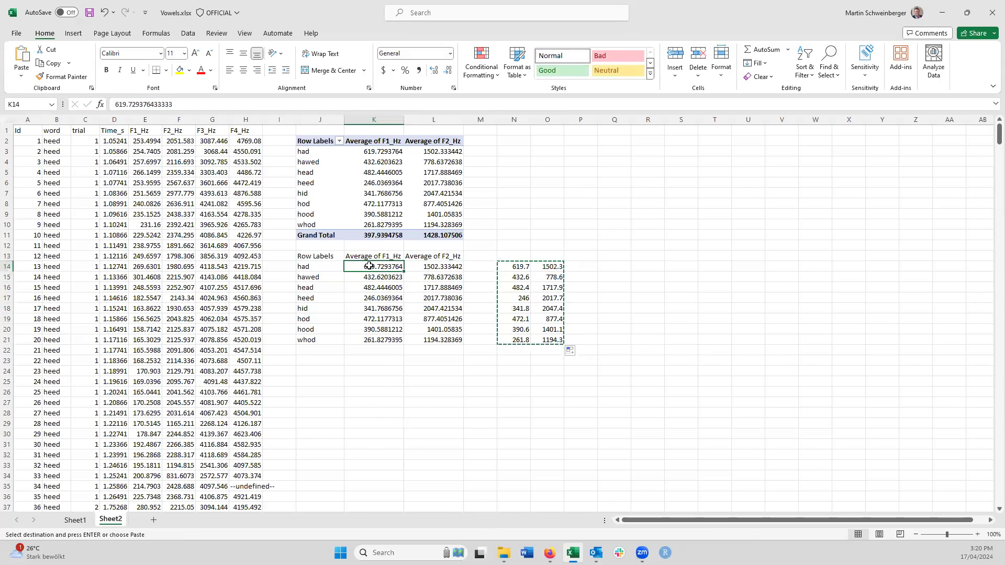
right_click(369, 266)
click(407, 303)
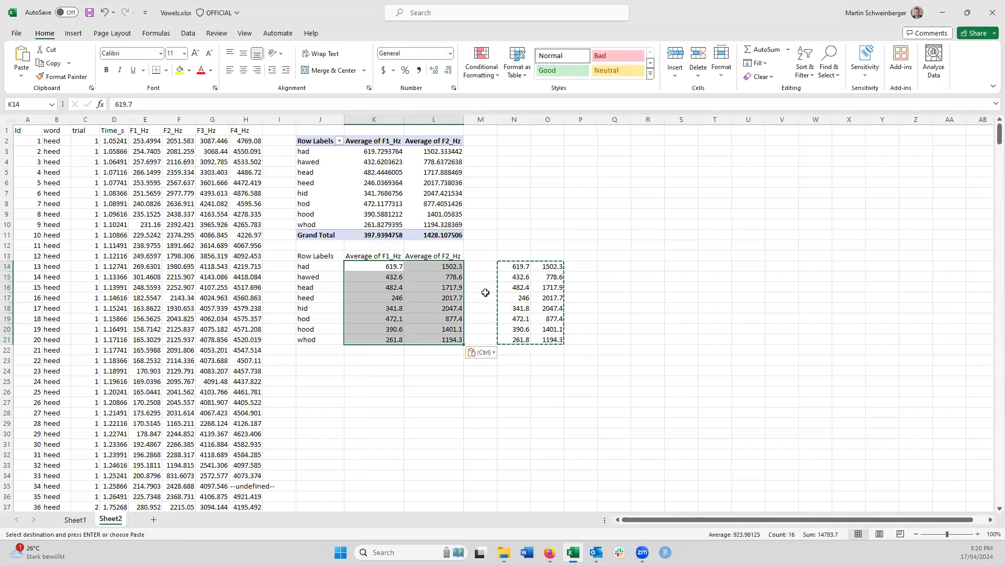
Clear the helper rounding formulas from N14:O21
drag(505, 267, 542, 339)
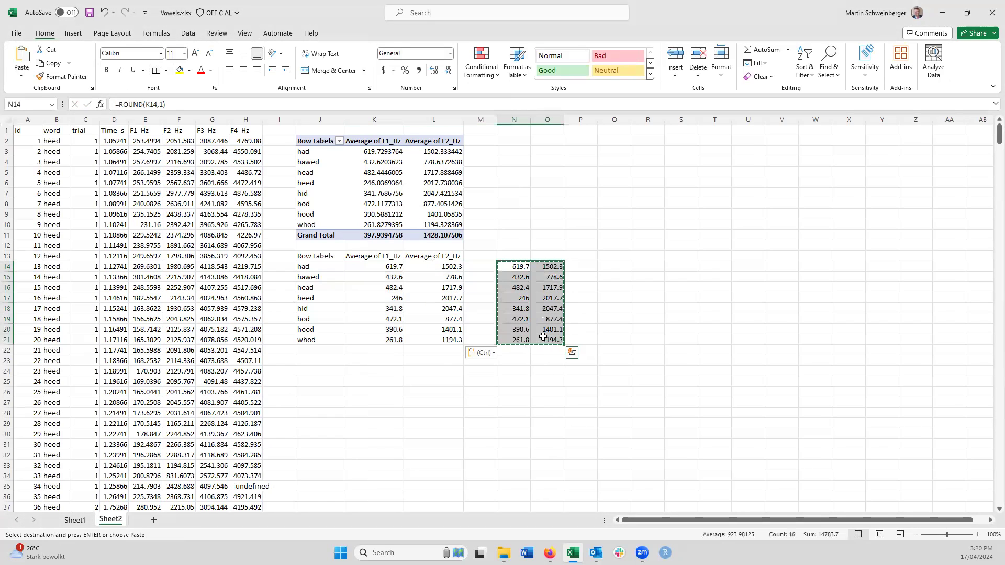
key(Delete)
click(490, 390)
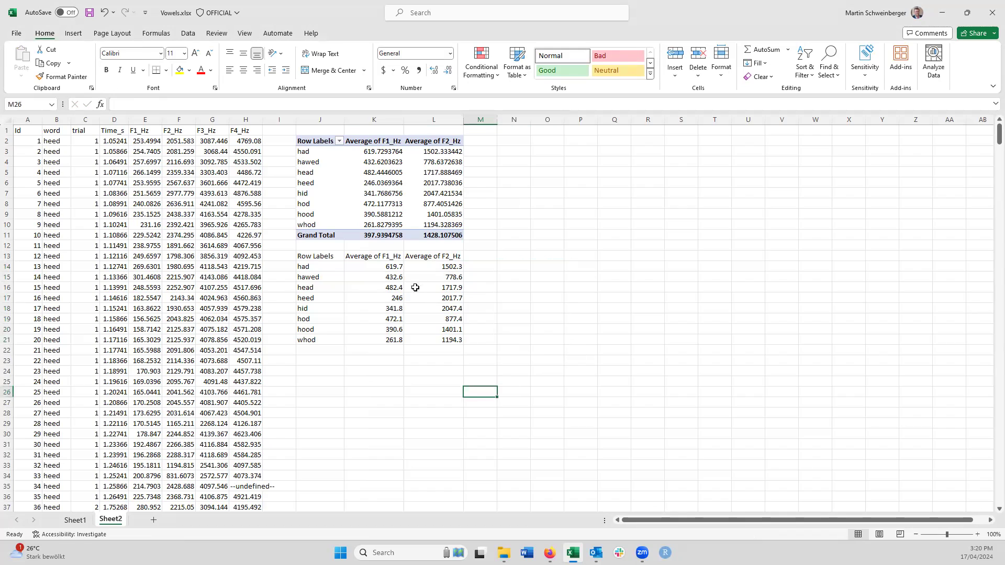
Rename the copied table's headers in J13:L13 to Word, F1 and F2
click(372, 254)
click(332, 255)
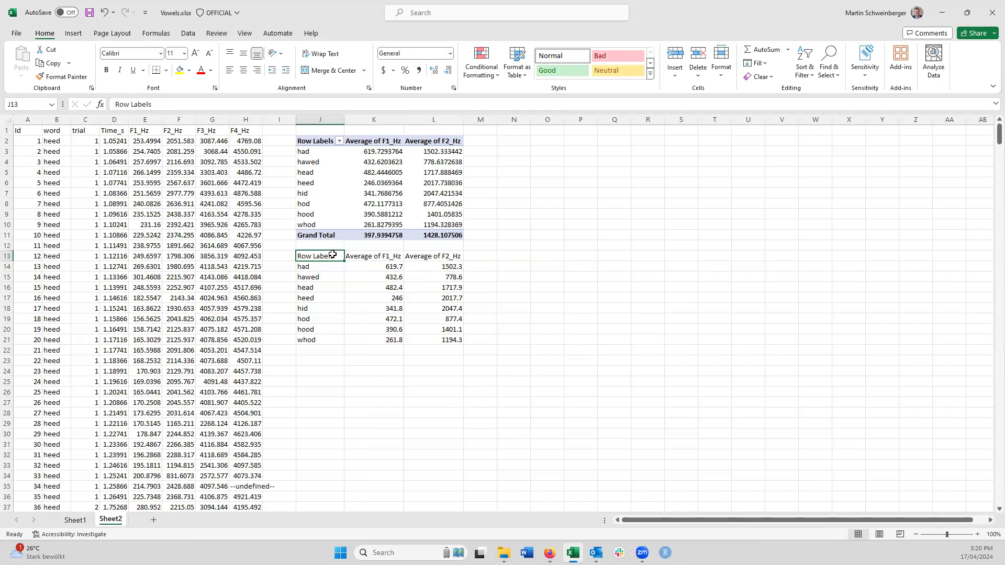
text(Whod)
text(or)
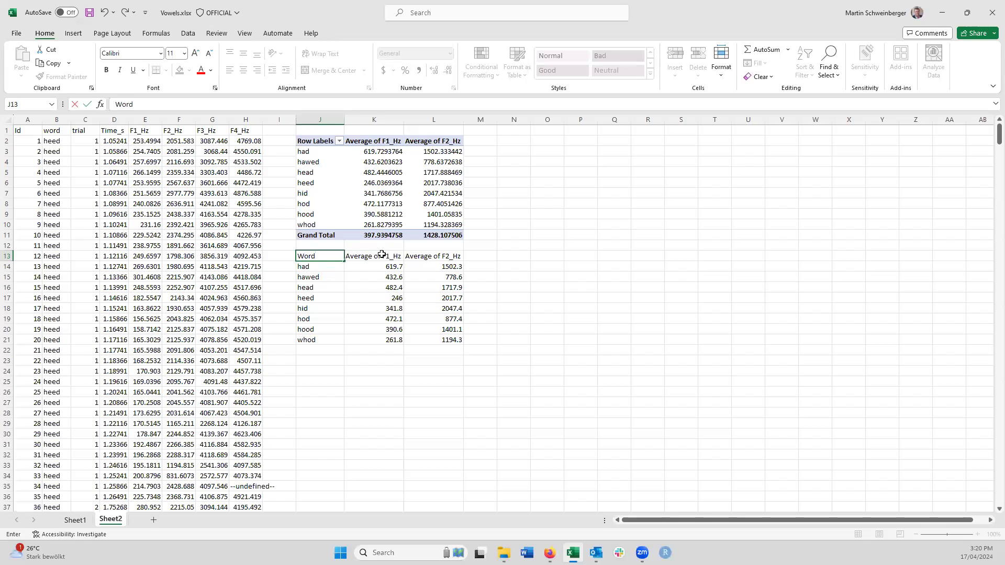
text(d)
click(382, 254)
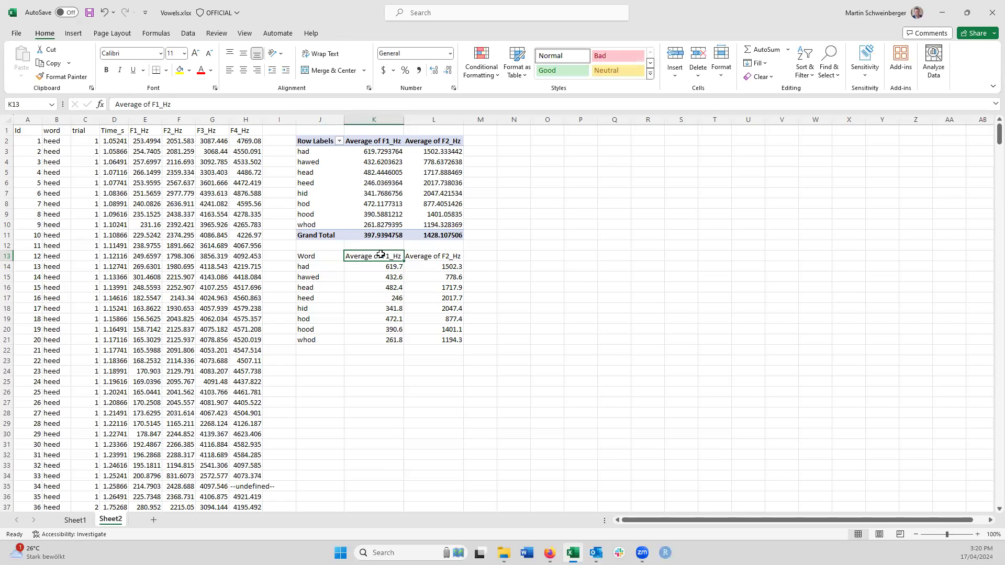
text(F1)
click(444, 255)
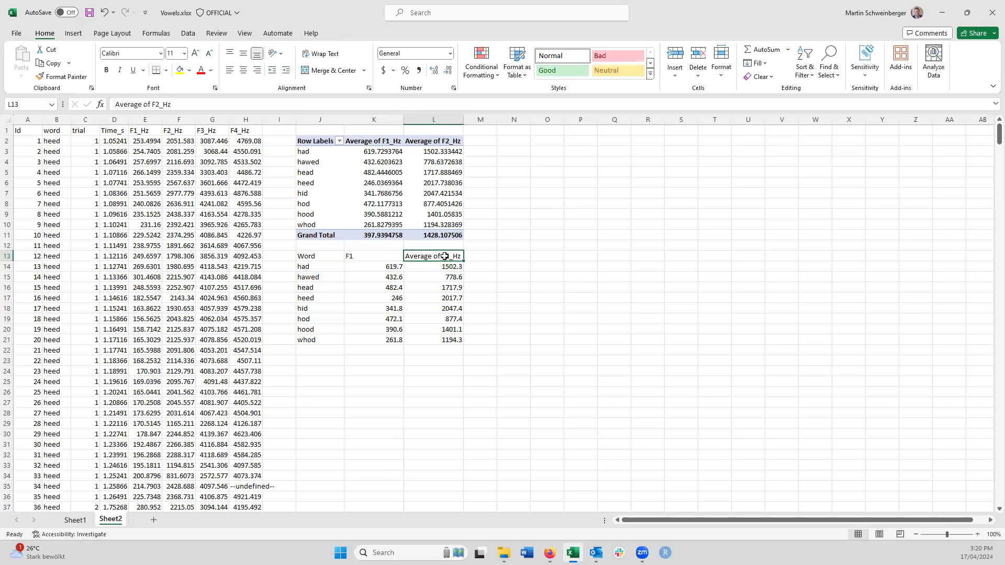
text(F2)
click(542, 268)
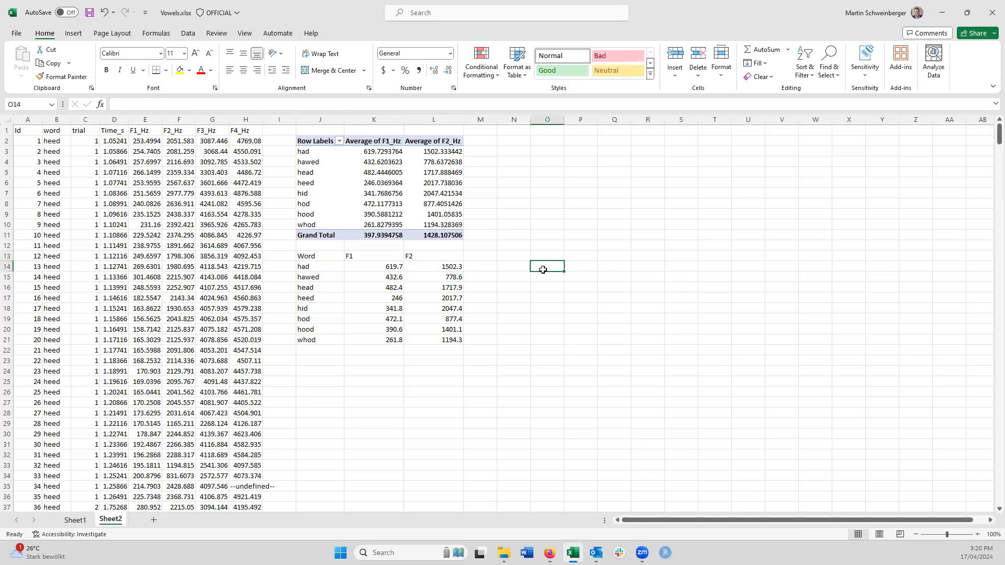
Swap the F1 and F2 columns of the copied table so that F2 occupies column K and F1 column L
drag(385, 257, 374, 335)
key(ctrl+x)
click(487, 256)
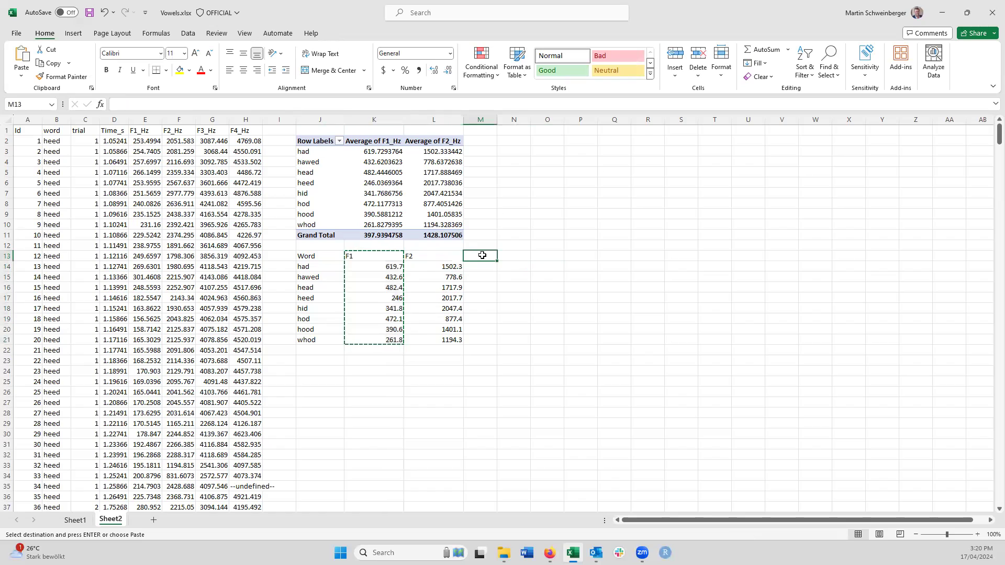
key(ctrl+v)
drag(412, 257, 472, 340)
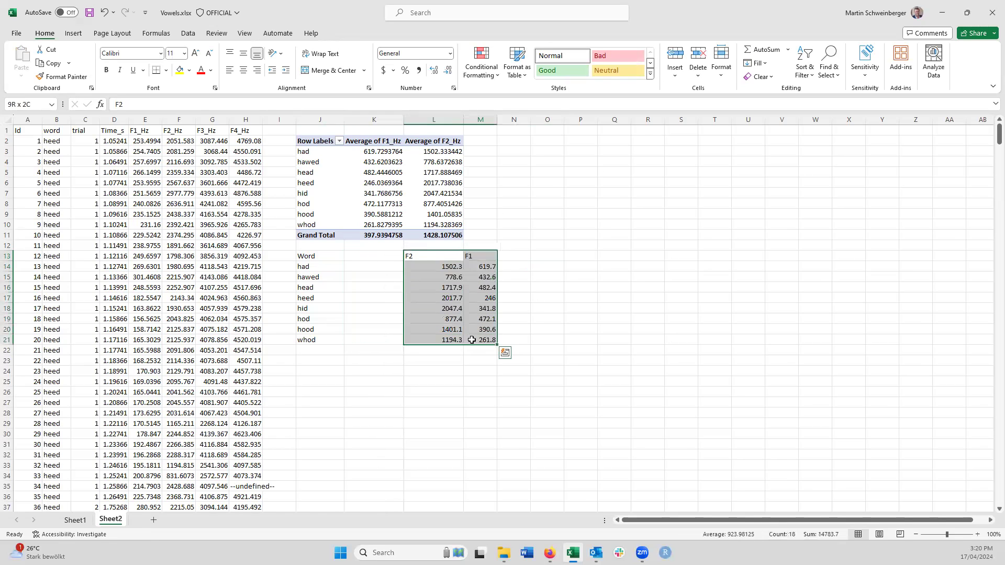
key(ctrl+x)
click(359, 258)
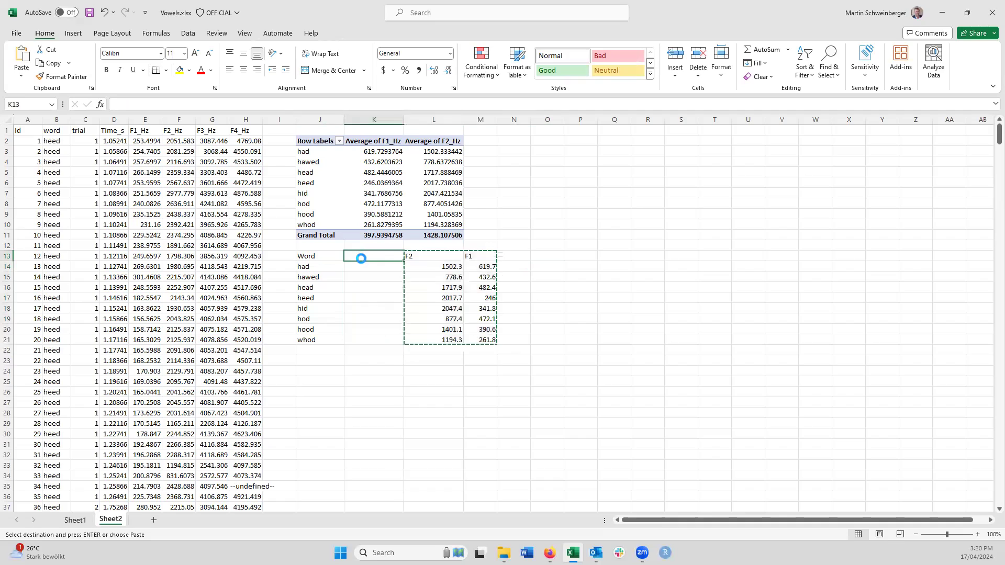
key(ctrl+v)
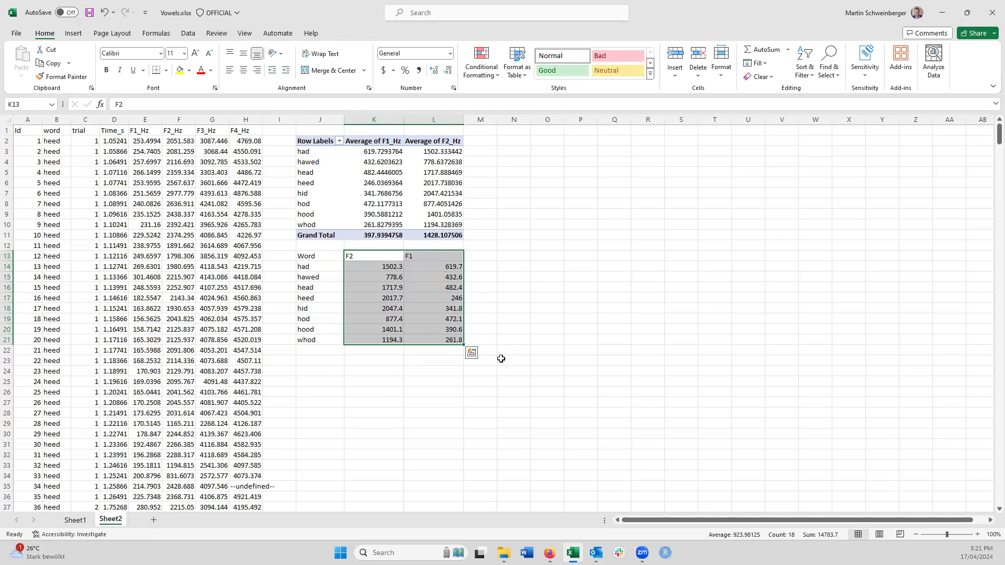
Insert a recommended Scatter chart from the table J13:L21 and place it beside the table, clear of the data
click(489, 382)
drag(454, 340, 317, 256)
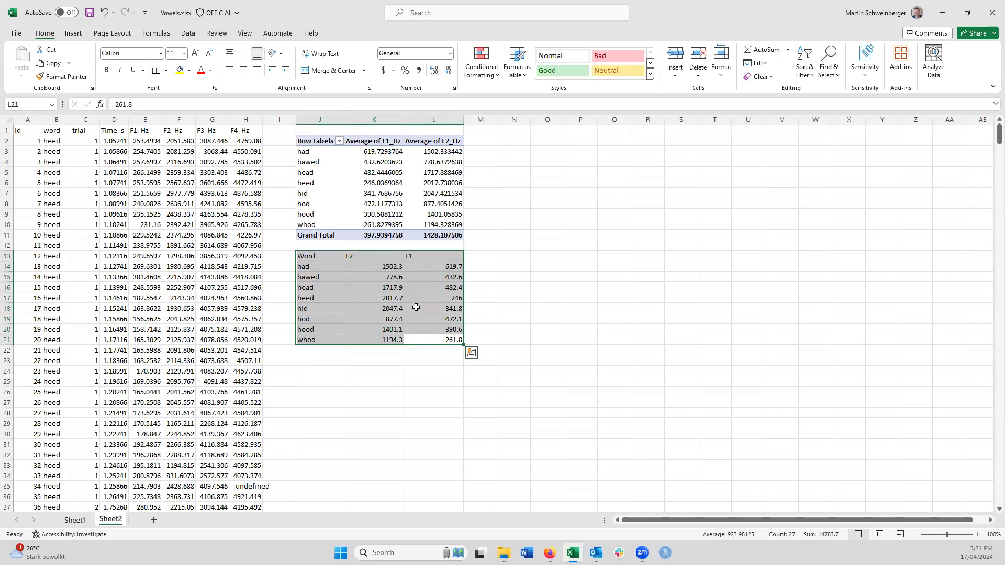
click(73, 33)
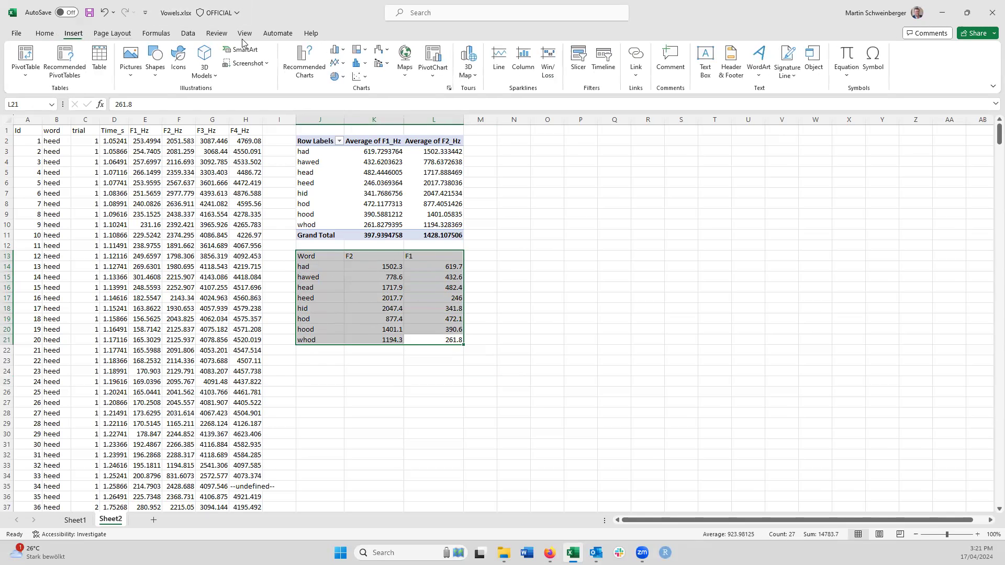
click(306, 76)
click(390, 235)
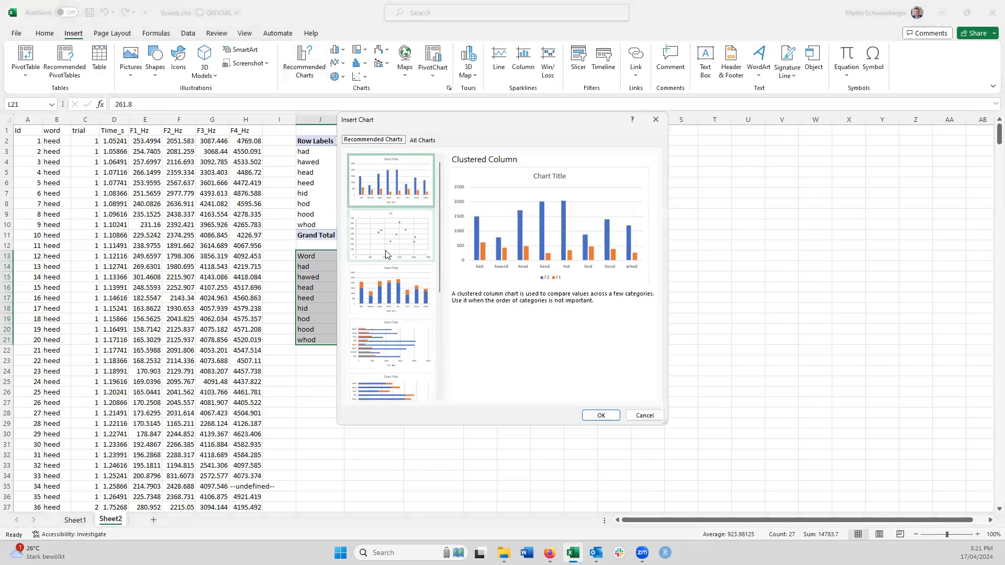
click(610, 419)
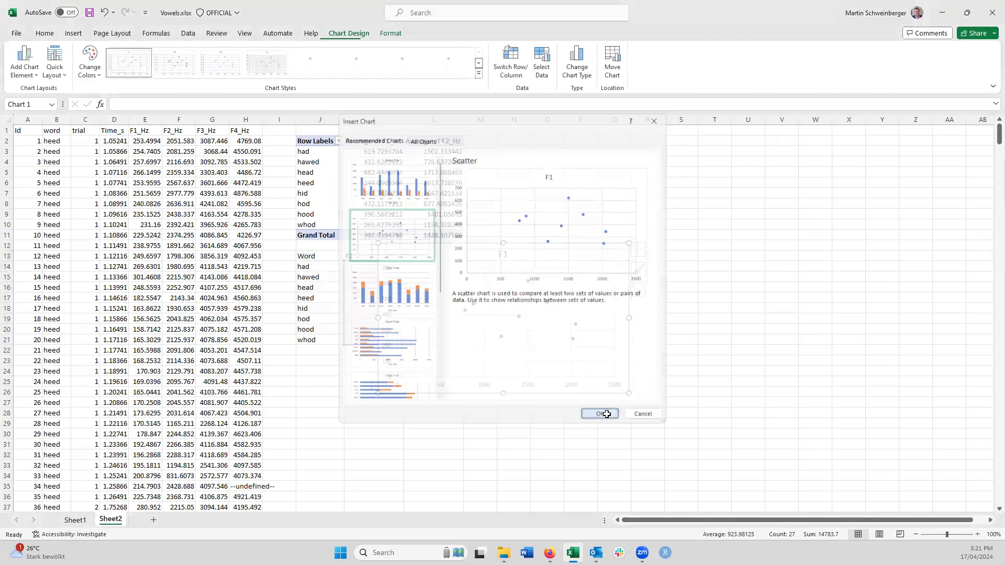
drag(569, 251, 680, 259)
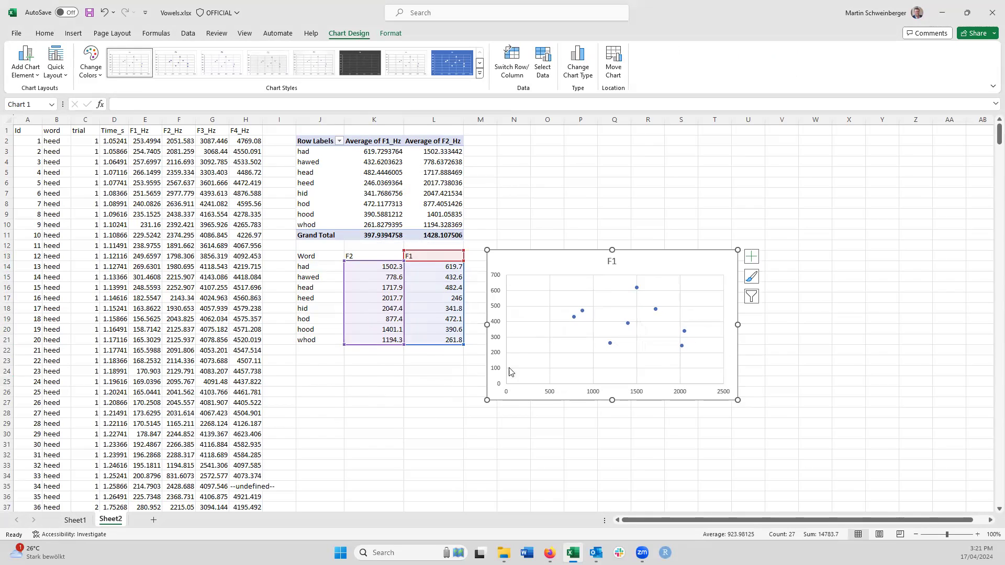
Check the finished vowel chart on Sheet1, and set the horizontal axis of Sheet2's scatter chart to values in reverse order
click(75, 520)
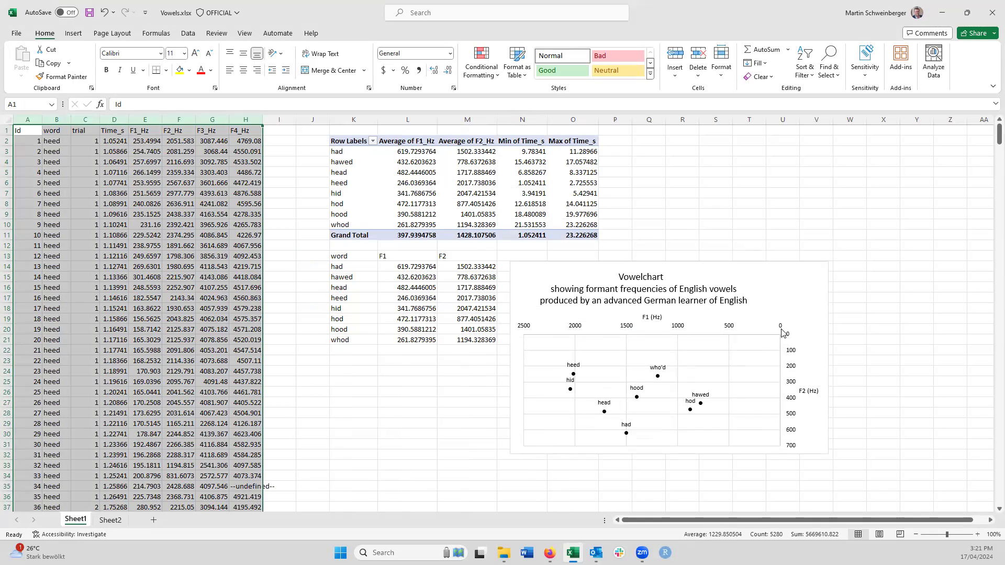
click(111, 520)
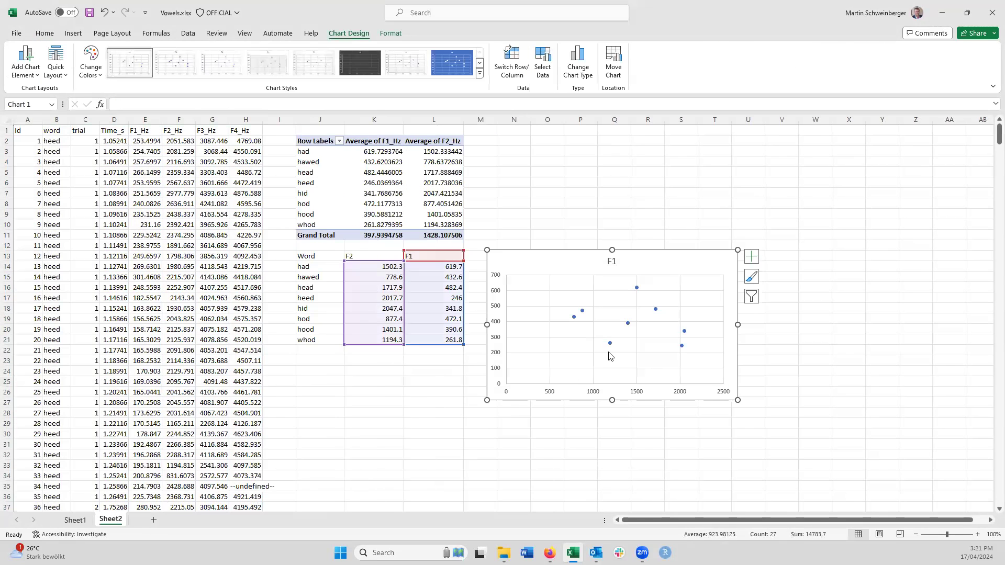
click(637, 393)
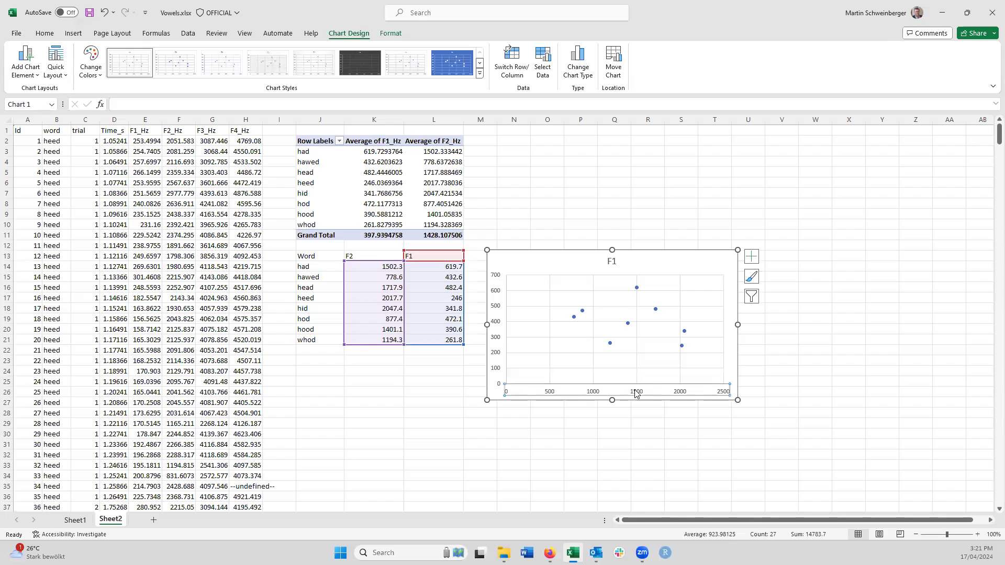
right_click(635, 393)
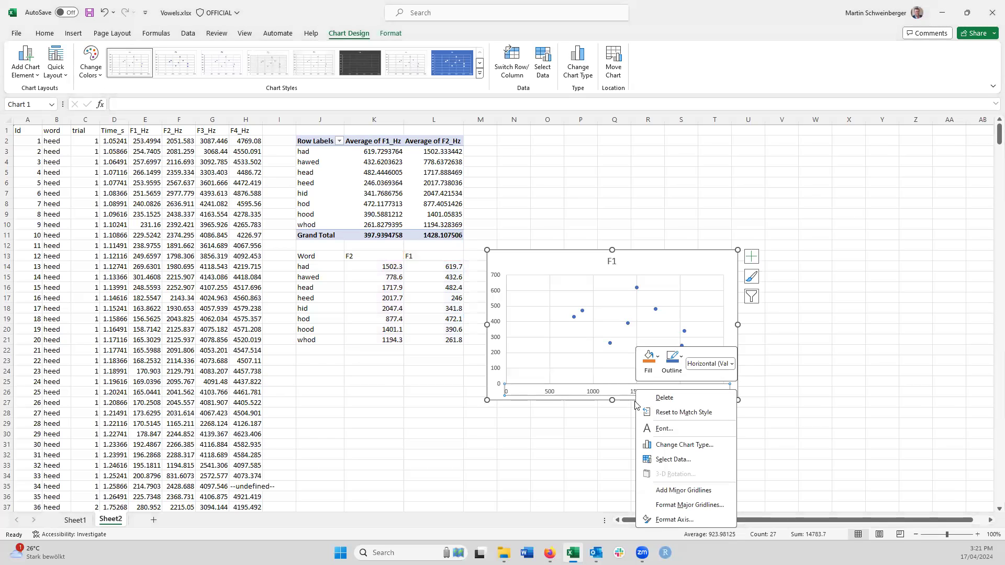
click(674, 519)
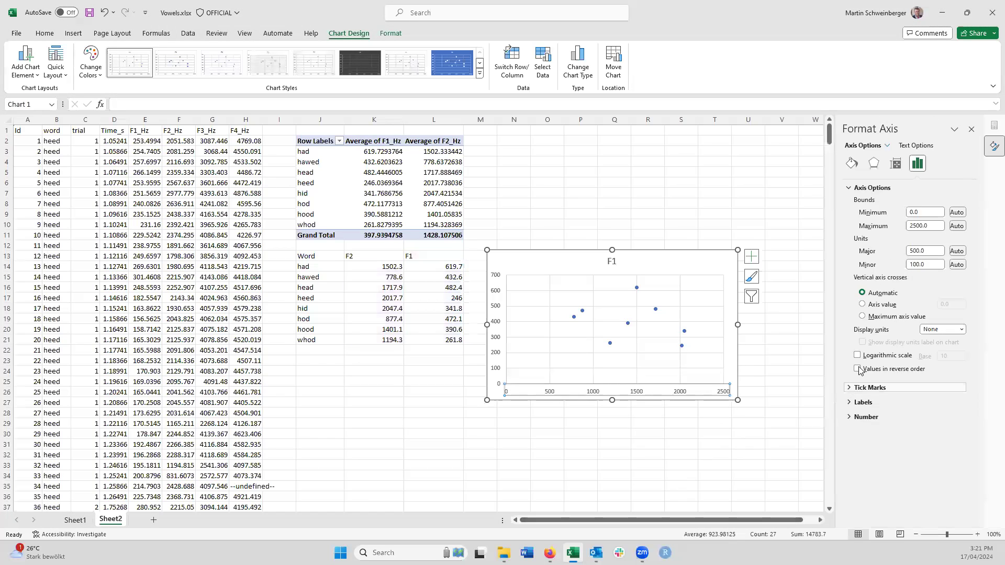
click(857, 369)
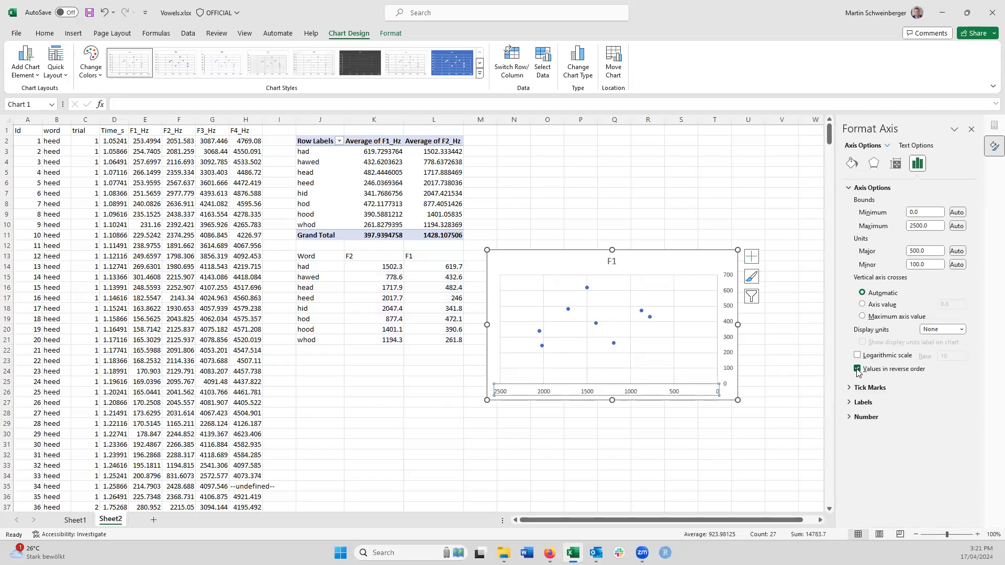
Set the scatter chart's vertical axis to values in reverse order
click(729, 338)
right_click(729, 338)
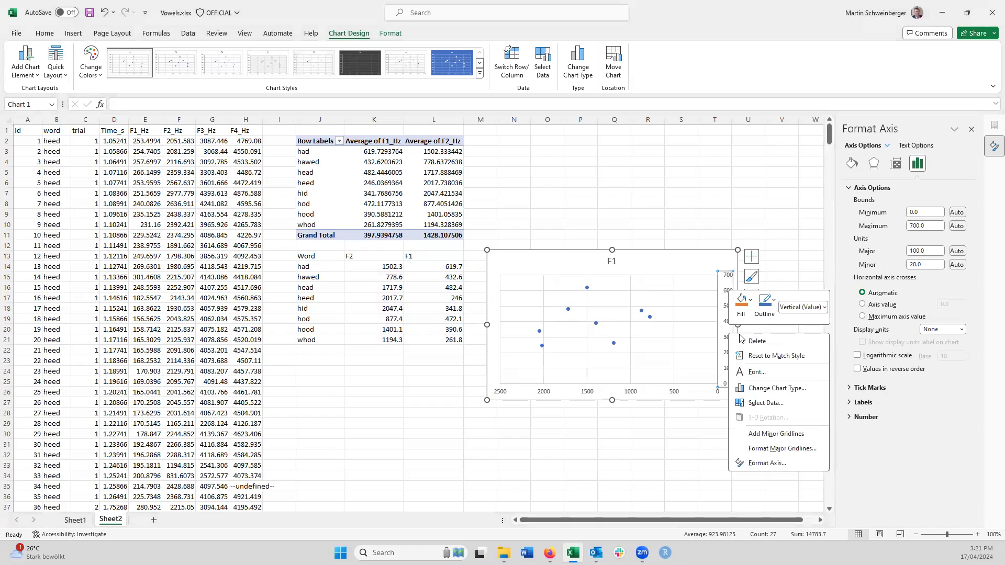
click(859, 371)
click(857, 369)
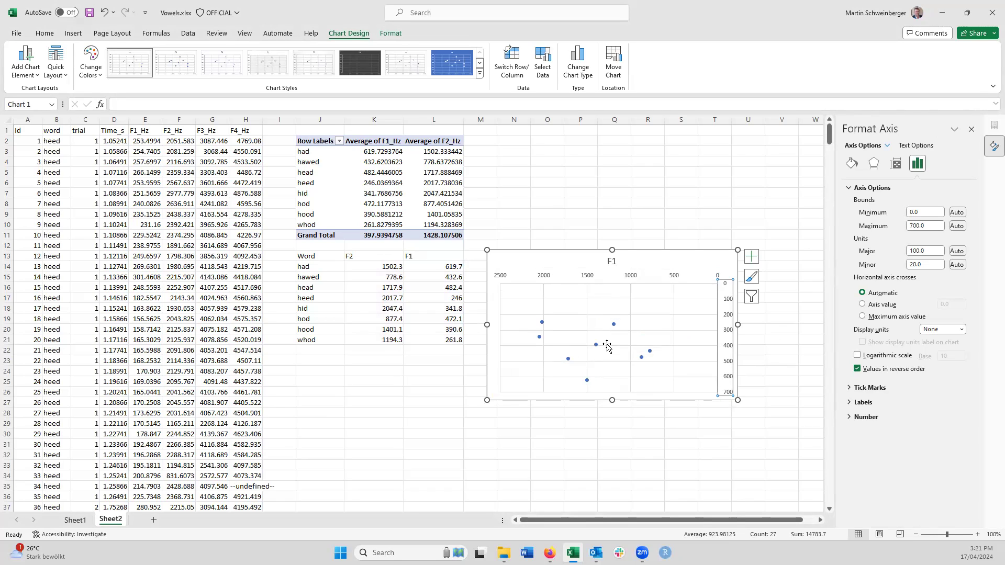
Change the fill colour of the F1 series data points to black
click(541, 322)
right_click(541, 323)
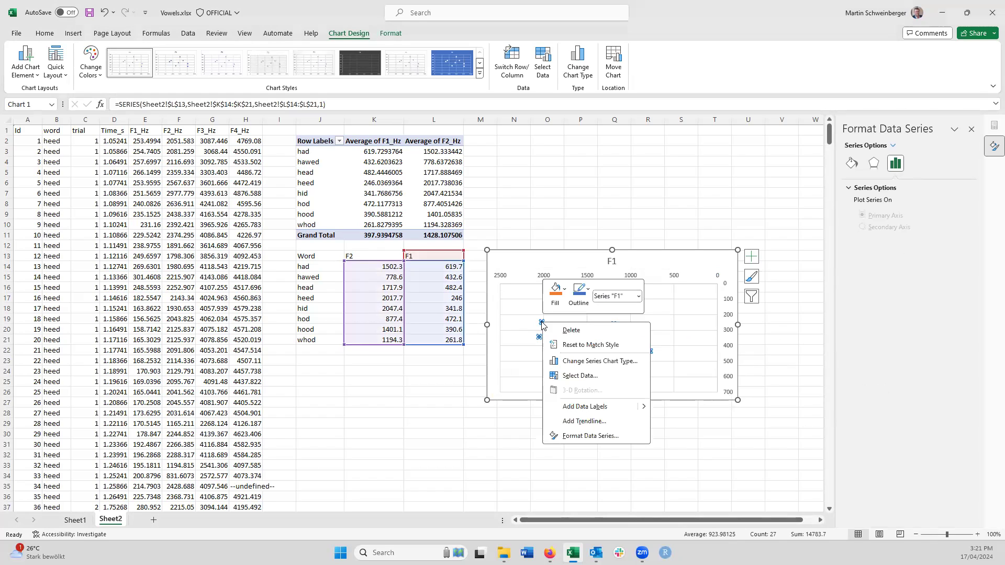
click(565, 292)
click(559, 349)
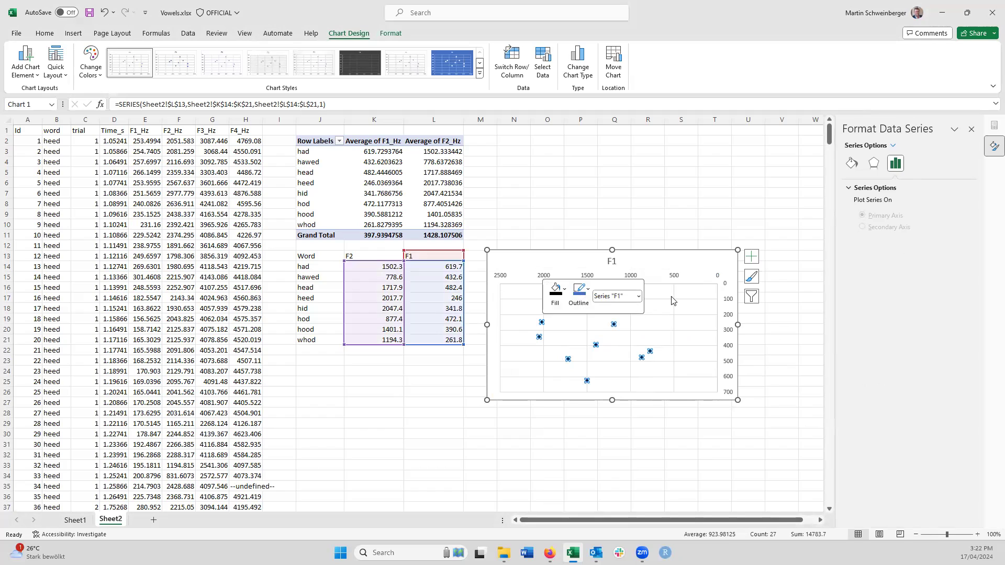
Add axis titles and data labels to the scatter chart
click(751, 256)
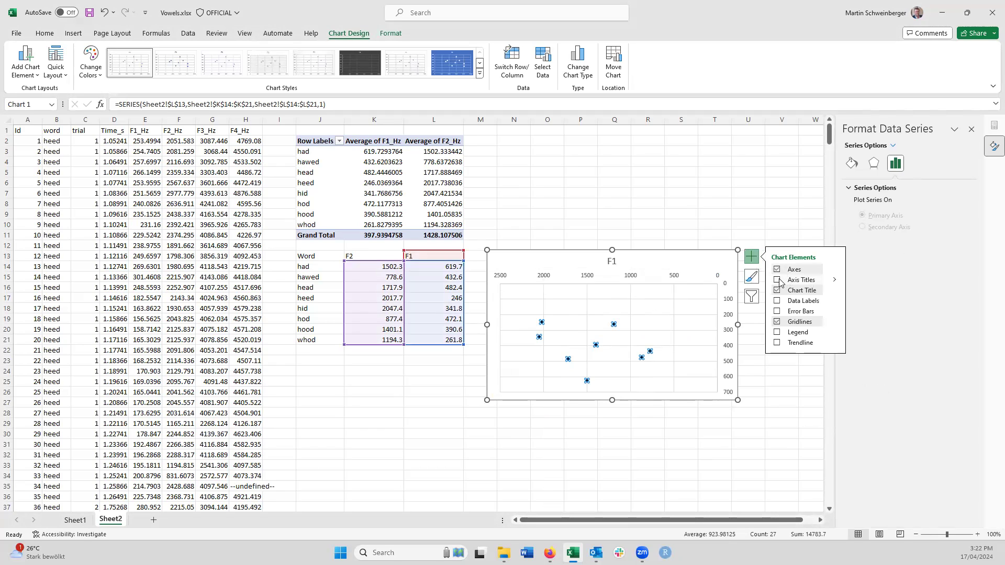
click(777, 279)
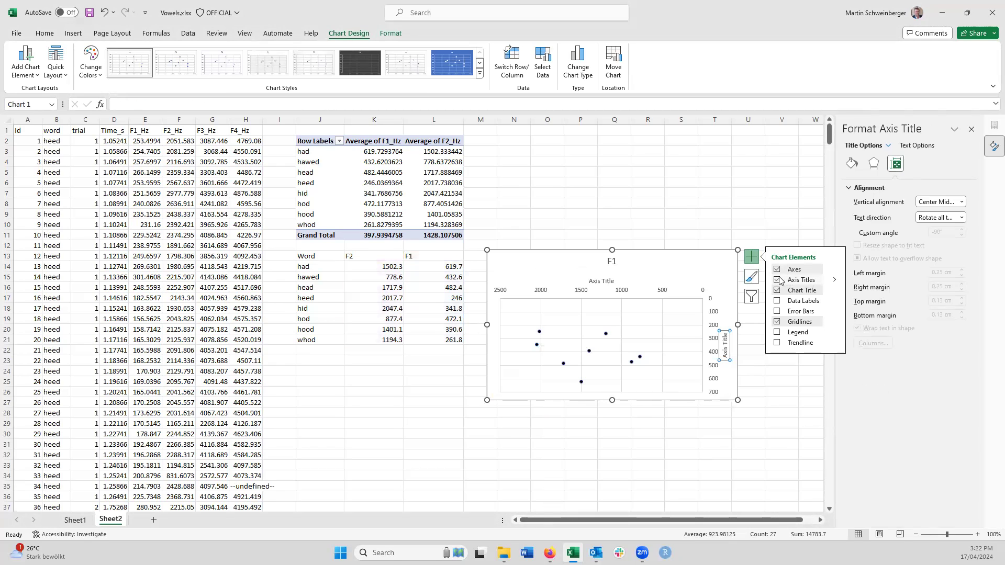
click(777, 300)
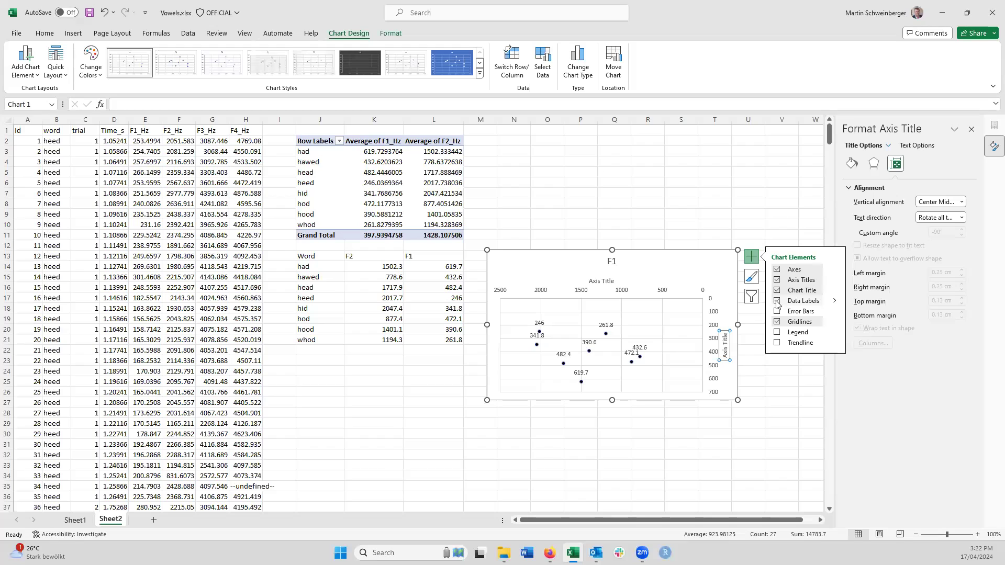
Replace the chart title with "Vowelchart" and a second line reading "Monophthongal vowels"
click(612, 260)
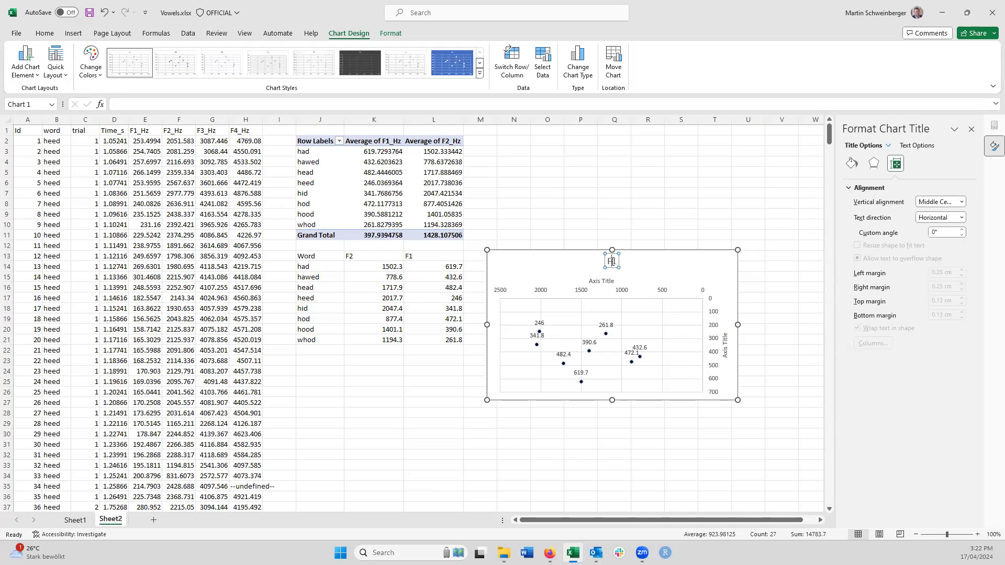
key(BackSpace)
key(BackSpace)
text(VowelChart)
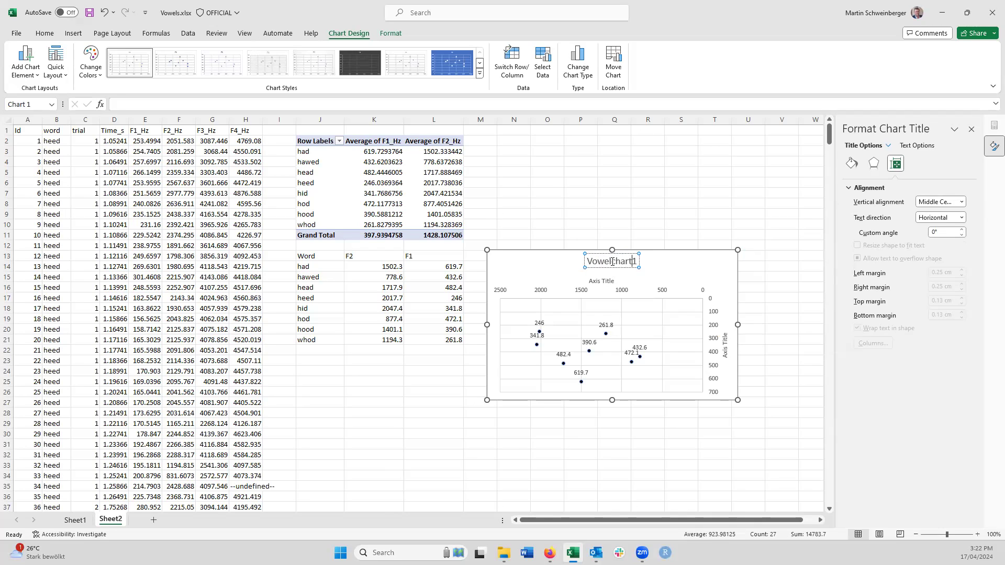
key(Return)
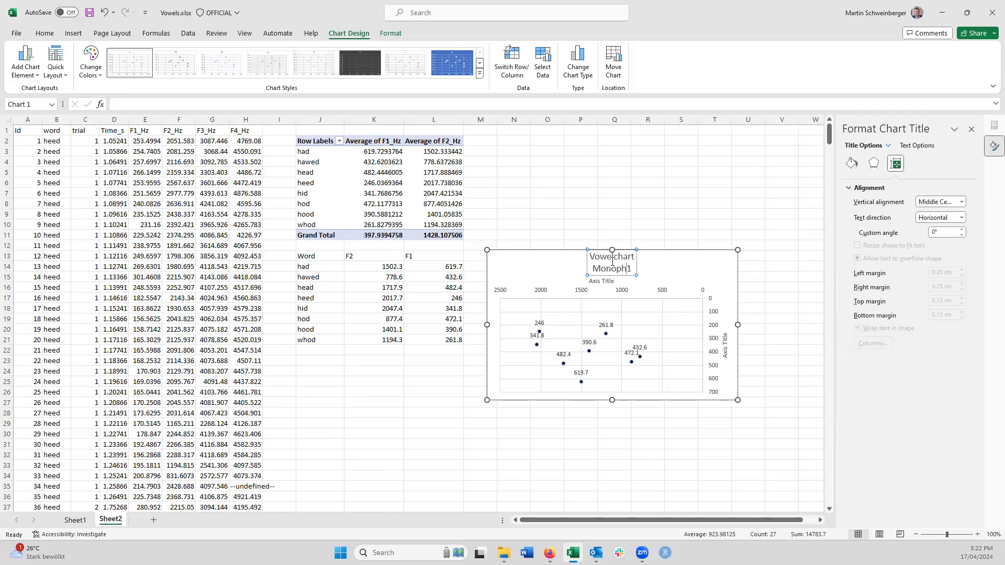
text(Monophthongal vow)
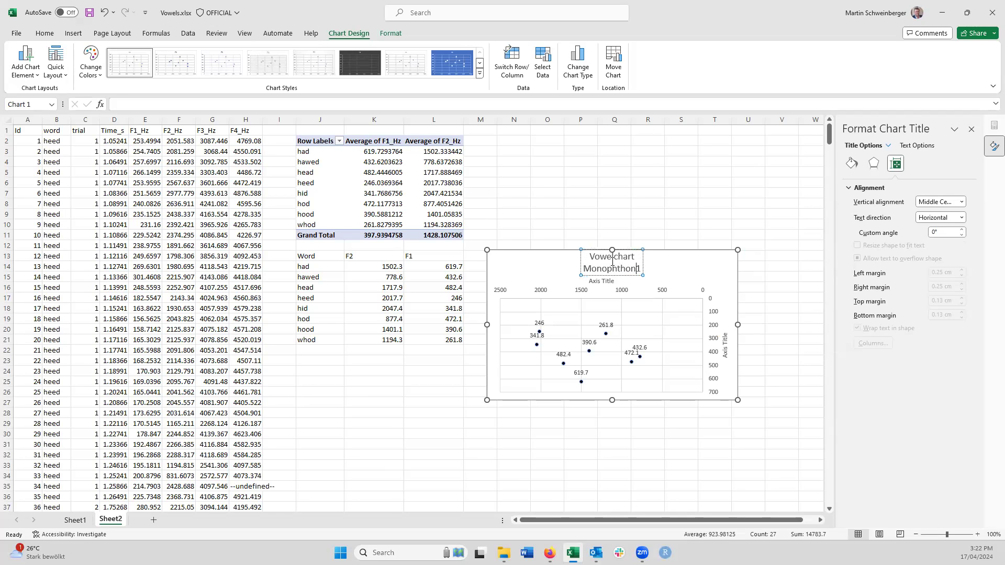
text(els)
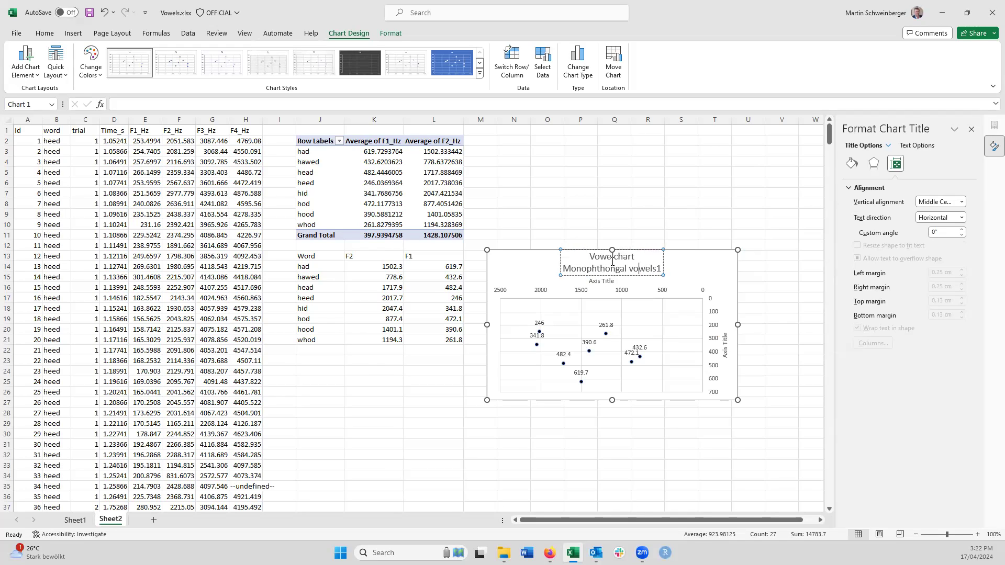
Extend the title's second line to "Monophthongal English vowels produced by an advancaed German learner of English"
key(ctrl+Left)
text(English)
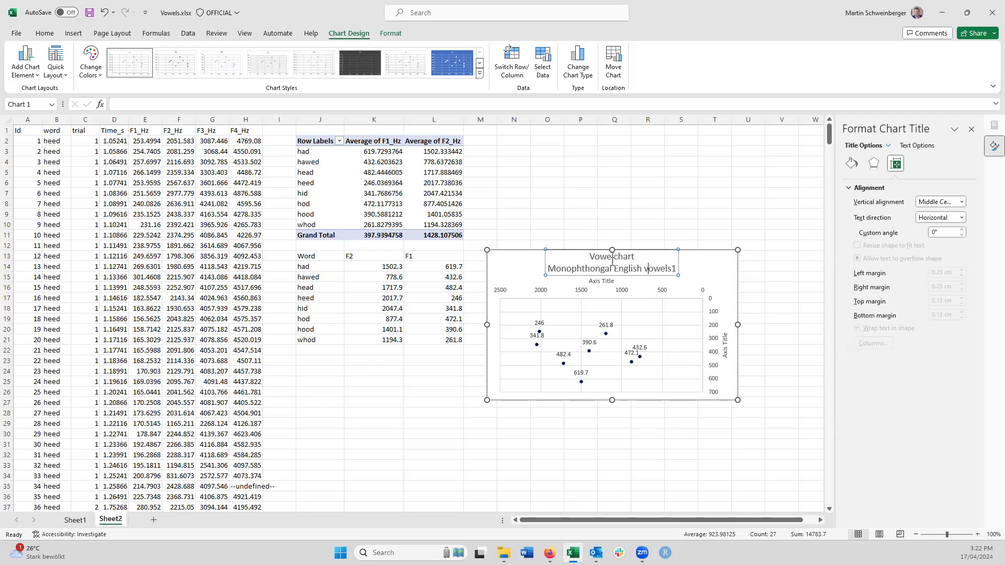
key(End)
key(BackSpace)
text(pro)
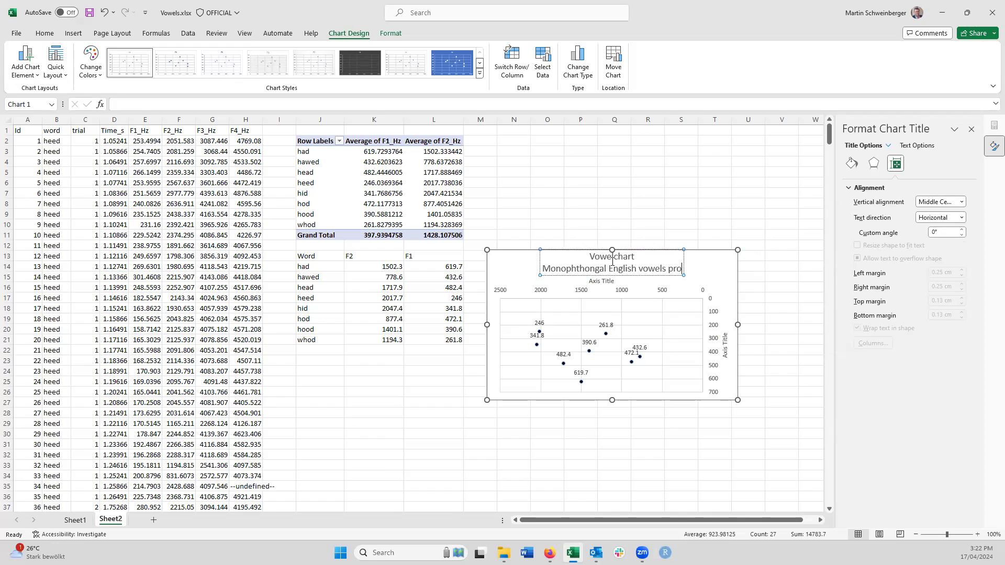
text(duced by)
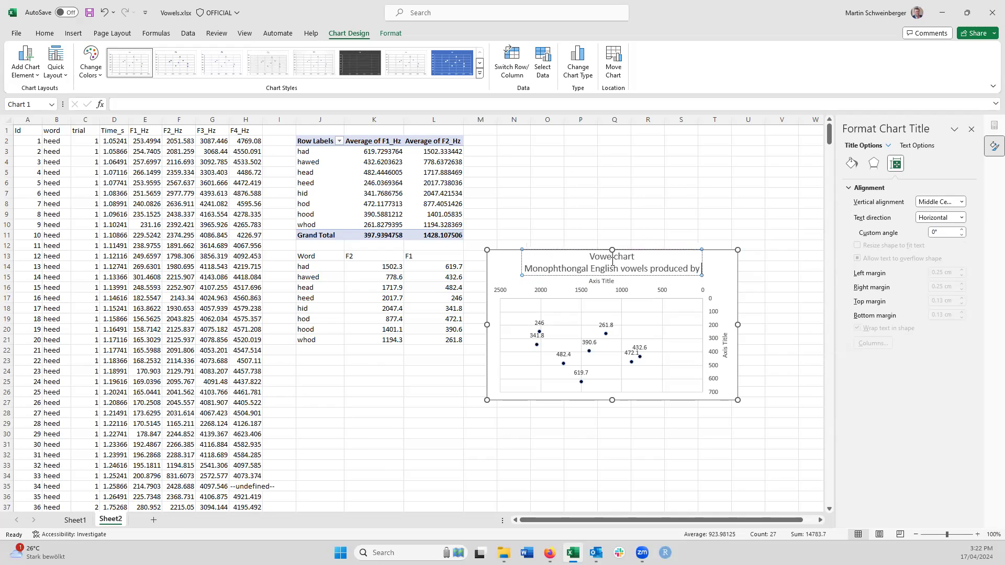
text( an advanca)
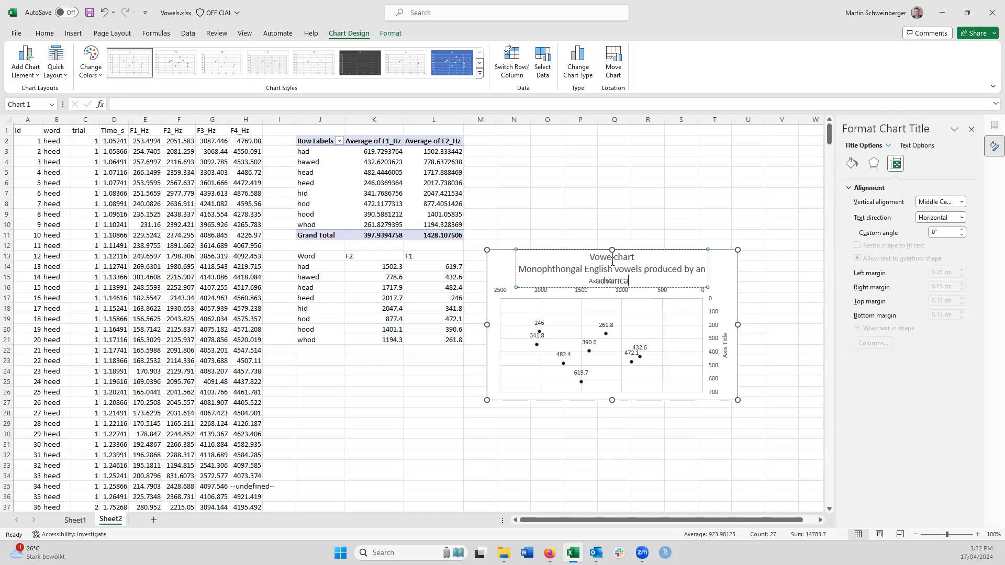
text(ed German learner of English)
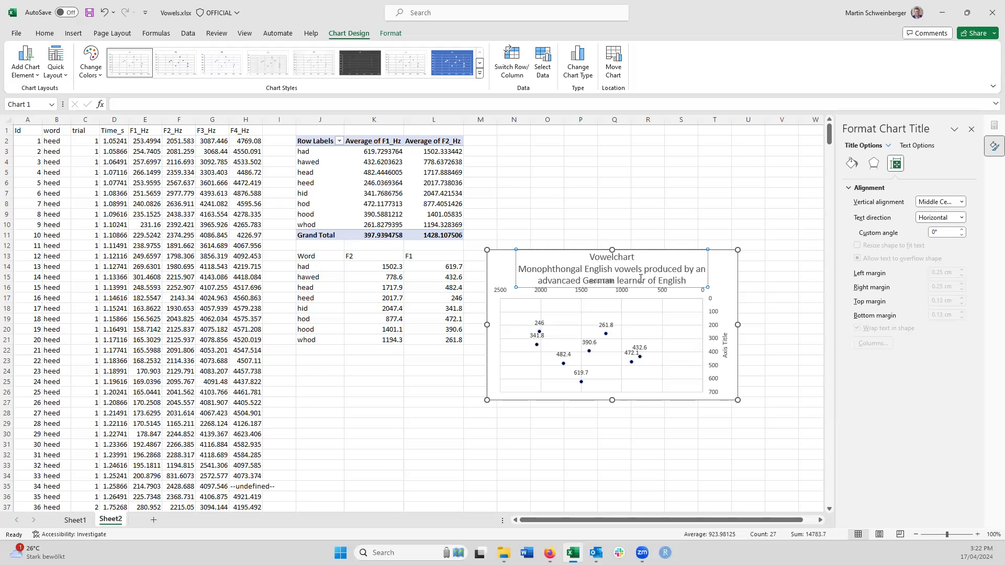
click(729, 381)
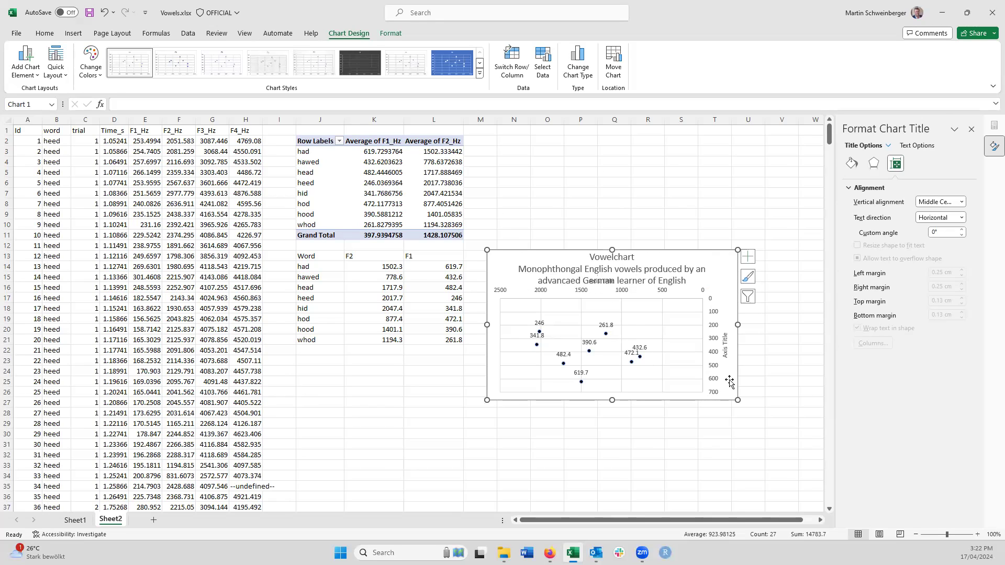
Correct the misspelled word before "German" in the chart title to "advanced"
click(568, 284)
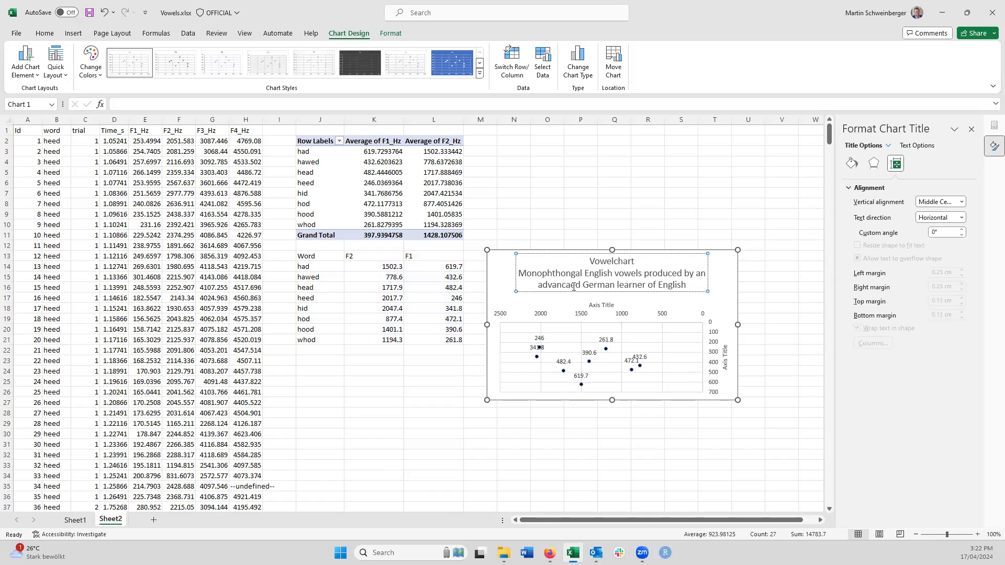
text(n)
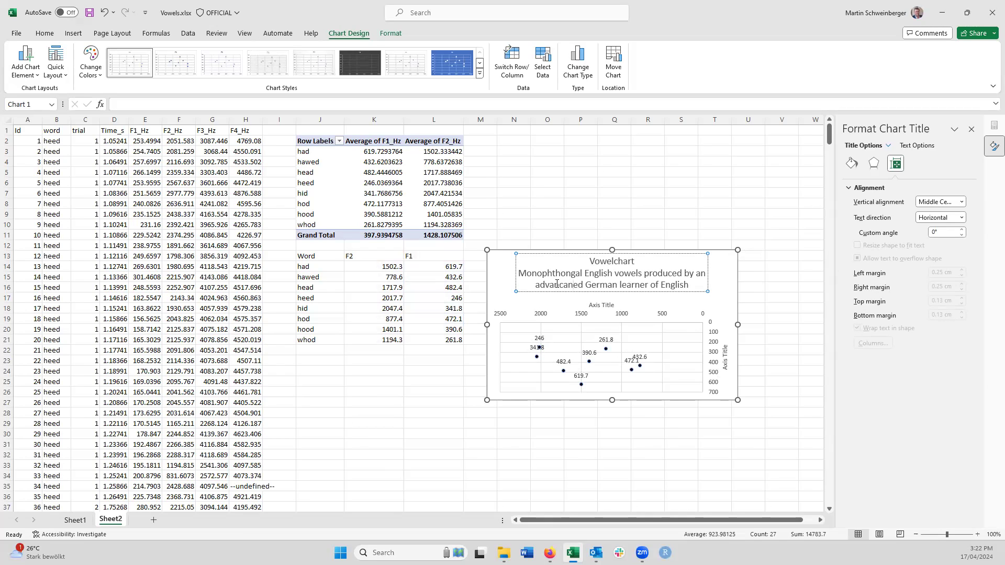
key(BackSpace)
key(BackSpace)
text(a)
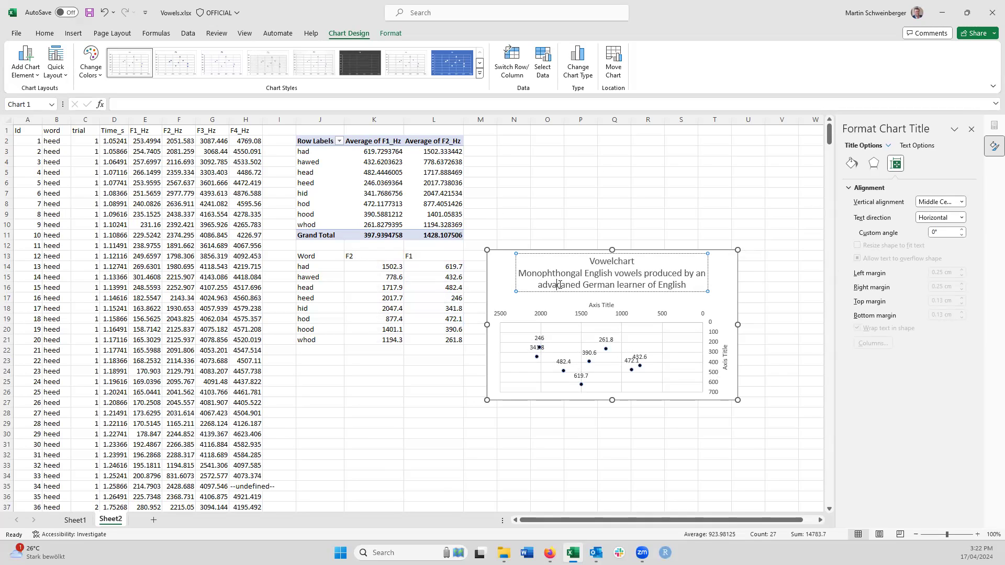
text(n)
key(BackSpace)
key(BackSpace)
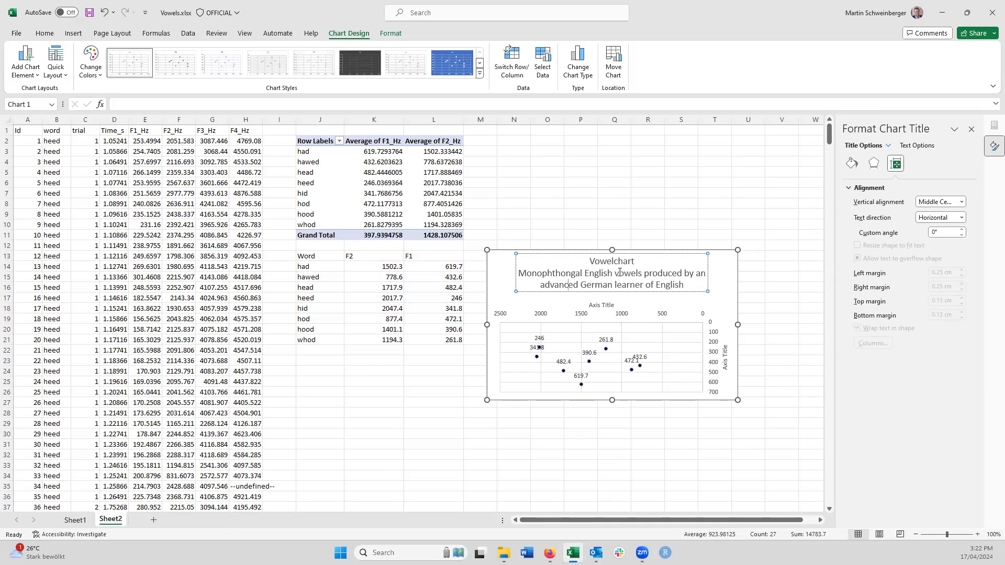
Change the vertical axis title to "F1" and set its text direction to Horizontal
click(725, 356)
click(725, 356)
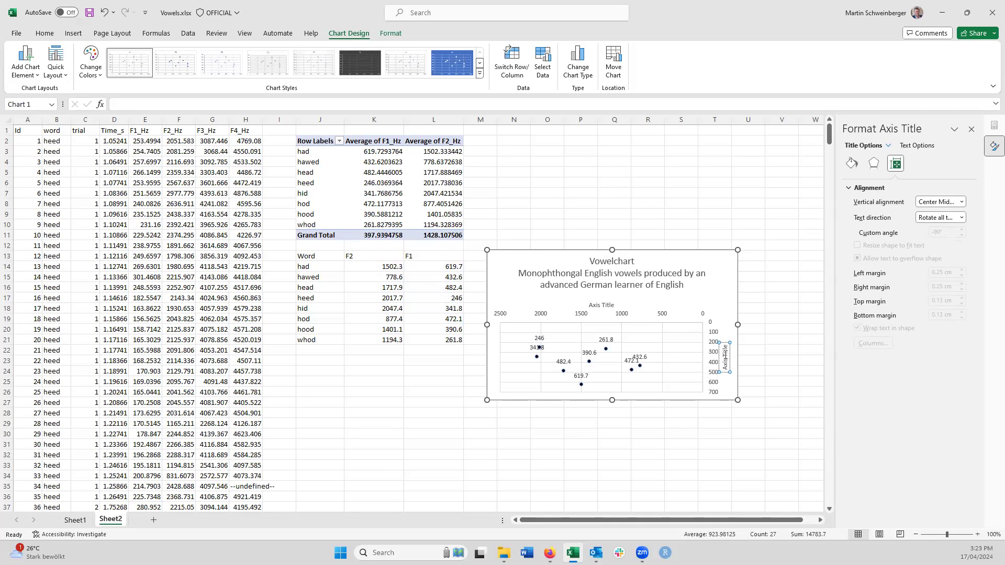
triple_click(725, 356)
key(BackSpace)
click(725, 362)
click(725, 357)
click(962, 217)
click(968, 247)
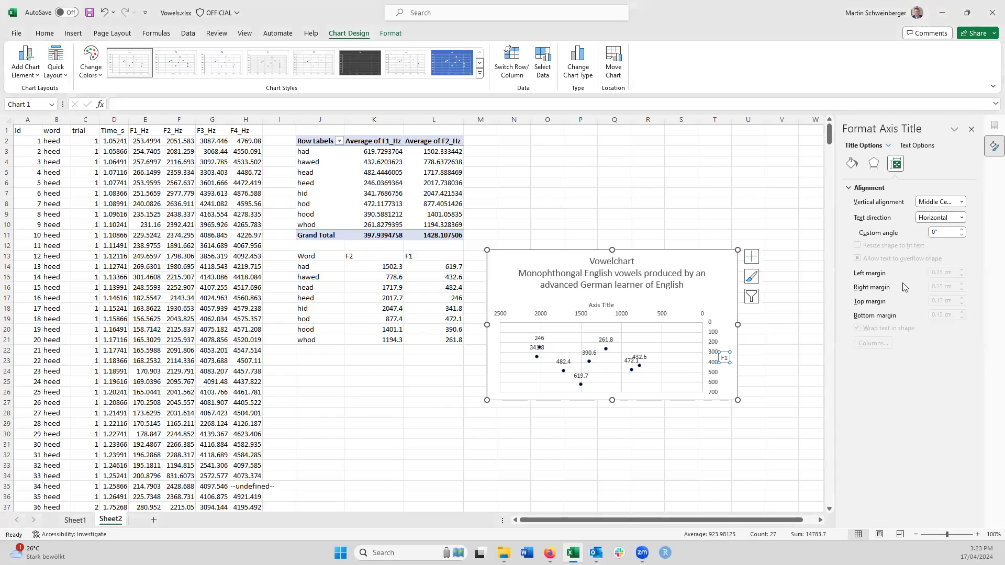
Append the unit "(Hz)" to the vertical axis title F1
click(729, 359)
text(()
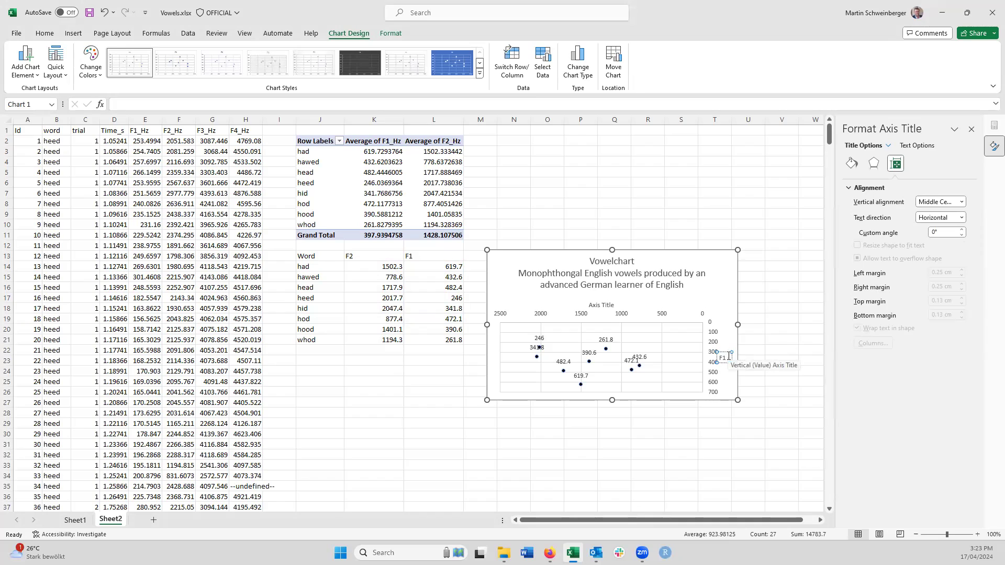
text(Hz))
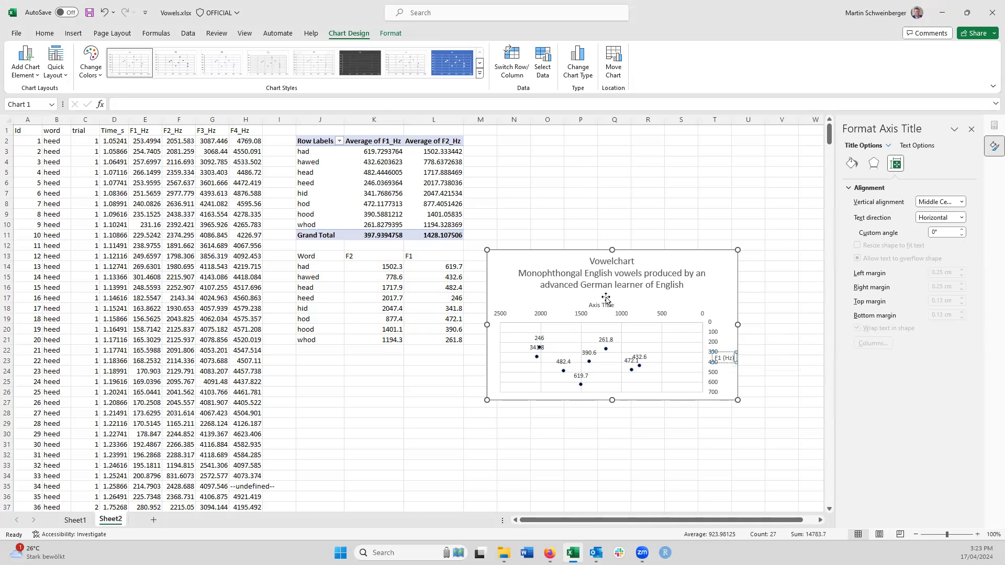
Replace the horizontal axis title with "F2 (Hz)"
click(607, 302)
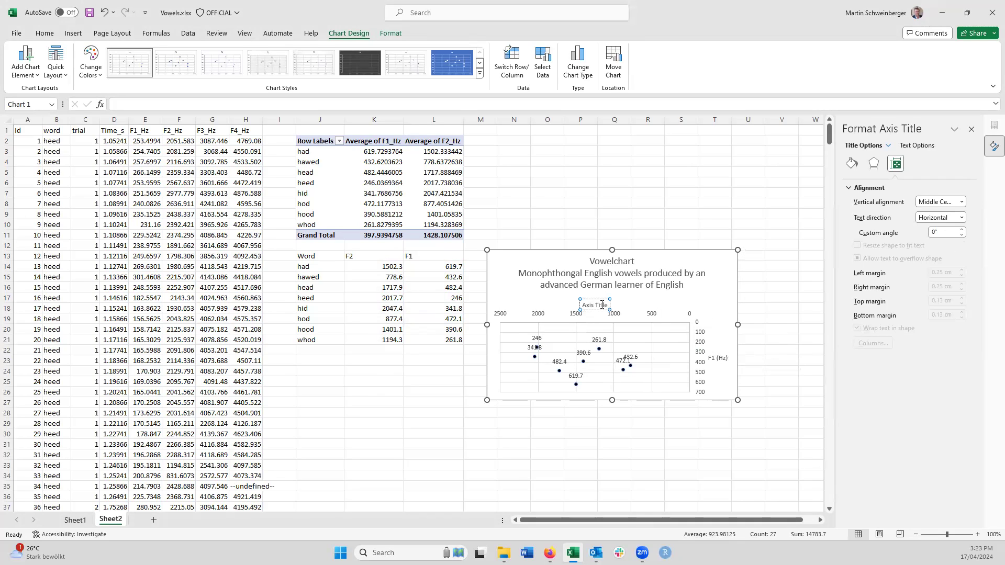
click(603, 305)
key(ctrl+a)
text(F2 (Hz)
Replace the data label 246 with "hedd" and the data label 341.8 with "hid"
click(536, 336)
click(536, 336)
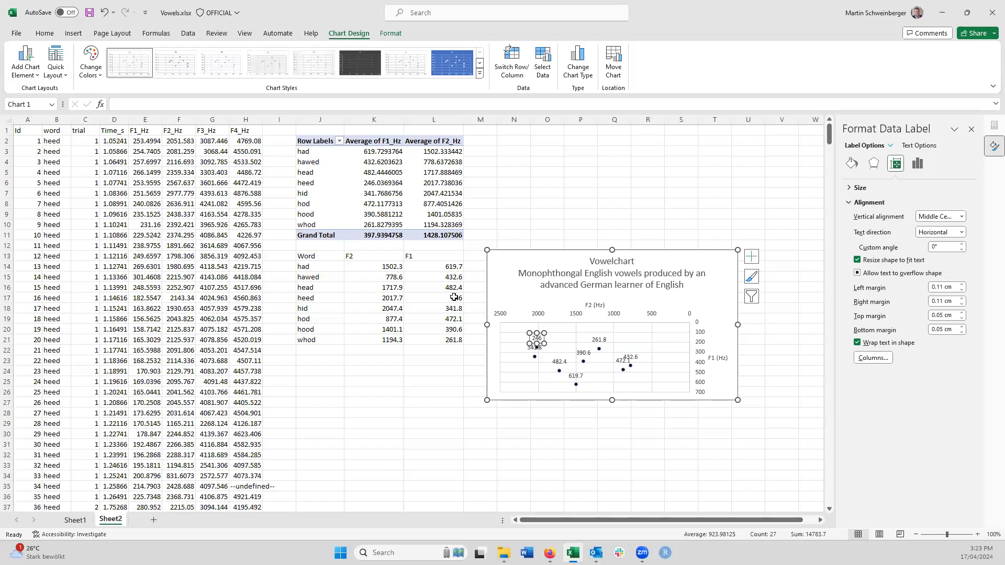
click(536, 339)
text(heed)
click(535, 353)
click(533, 351)
text(hi)
Replace the data label 261.8 with "who'd" and the data label 619.7 with "had"
click(599, 341)
click(599, 341)
text(whod)
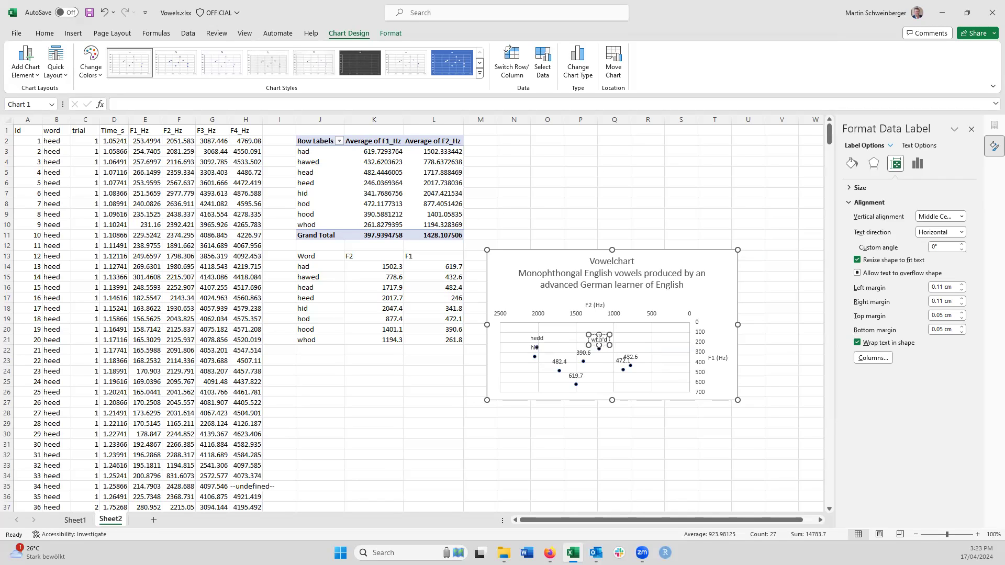
click(574, 373)
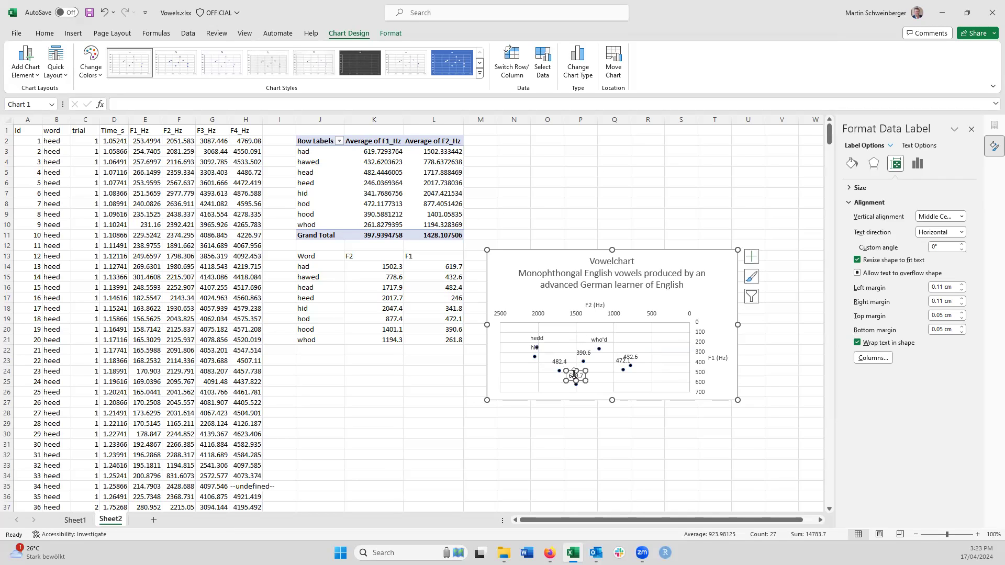
click(574, 375)
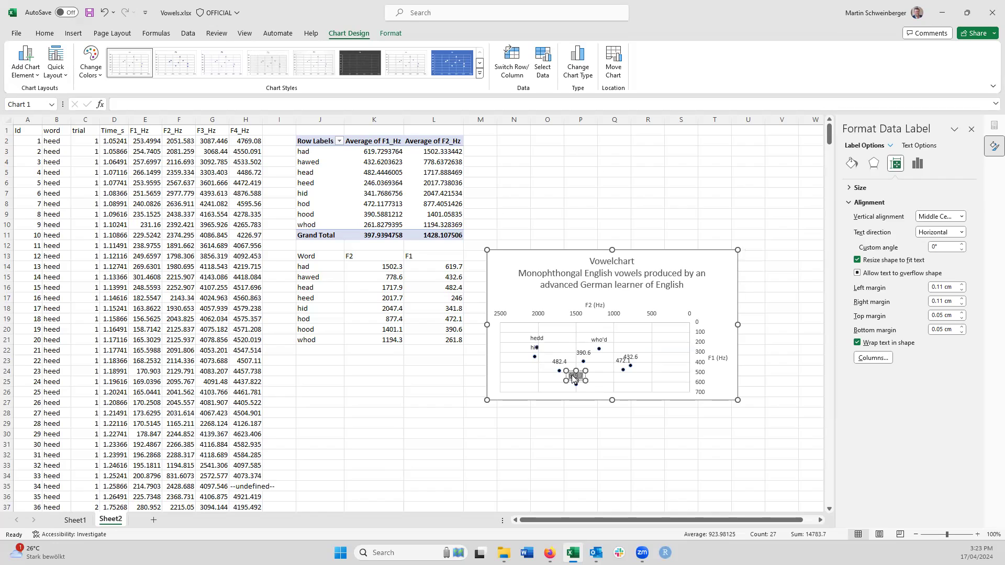
text(had)
Replace the data label 482.4 with "head" and the data label 390.6 with "hood"
click(558, 363)
click(558, 363)
text(head)
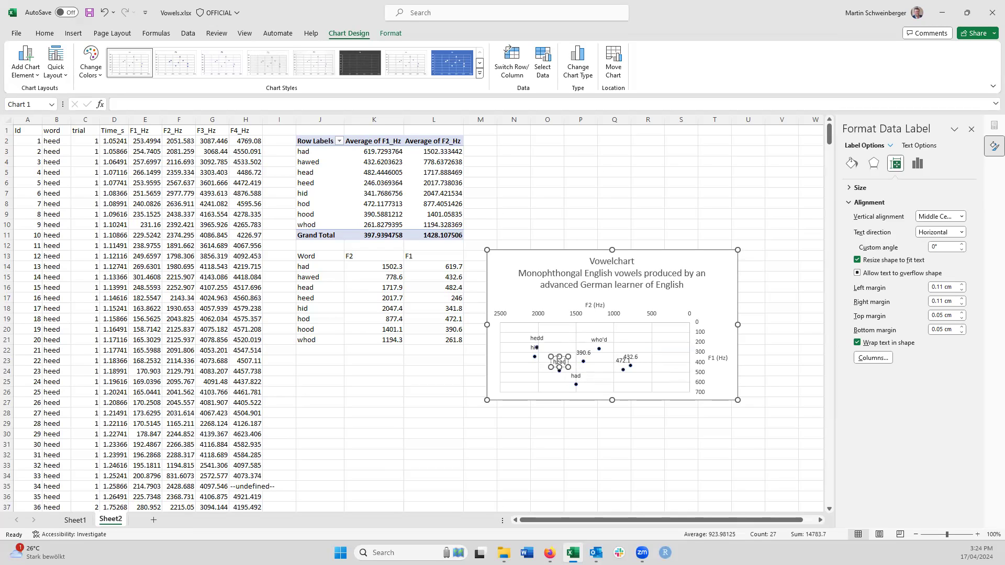
click(584, 351)
click(586, 354)
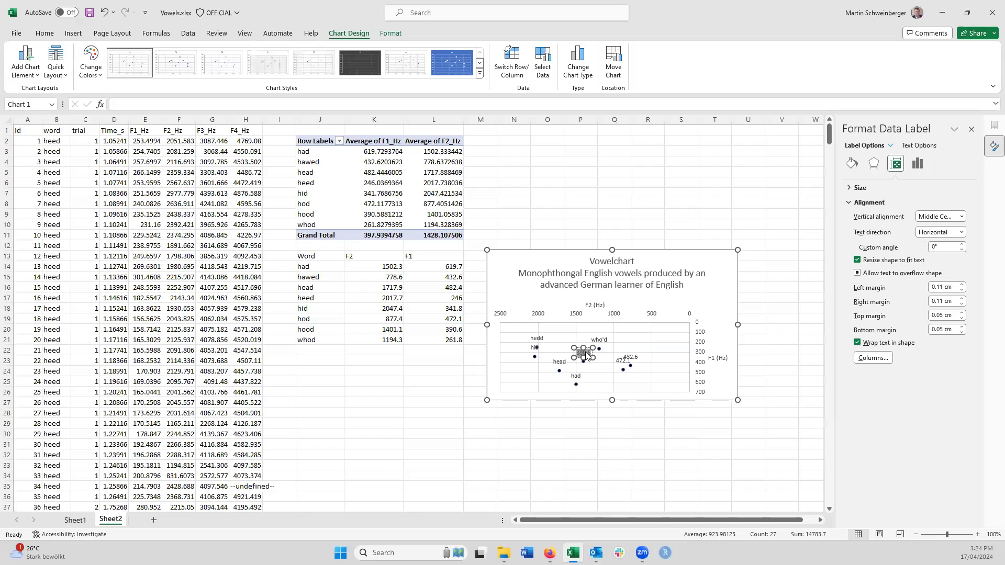
text(hood)
Replace the data label 432.6 with "hawed"
click(633, 356)
click(633, 355)
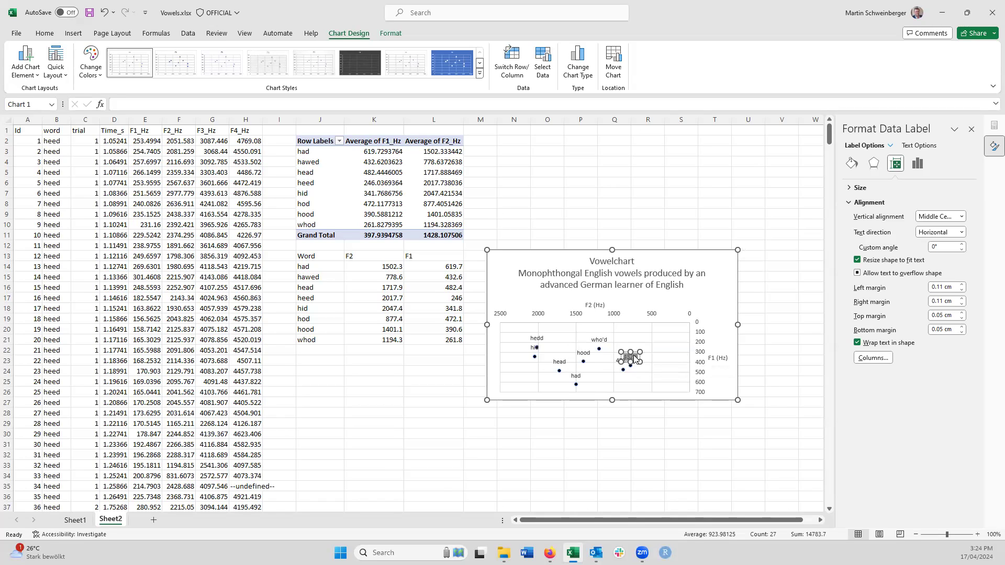
text(hawed)
click(632, 382)
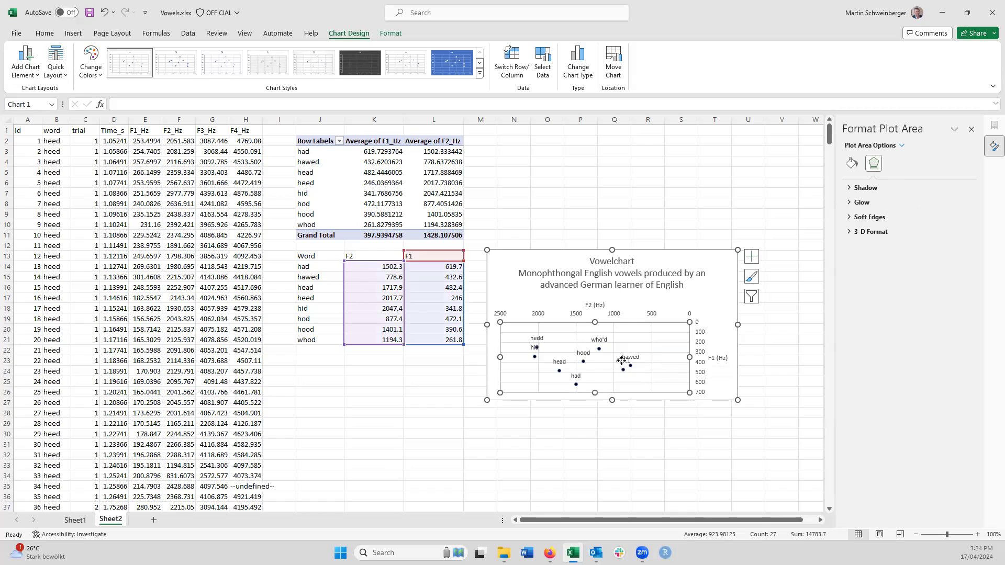
Replace the remaining numeric data label beside "hawed" in the vowel chart with "hod"
click(622, 361)
click(623, 360)
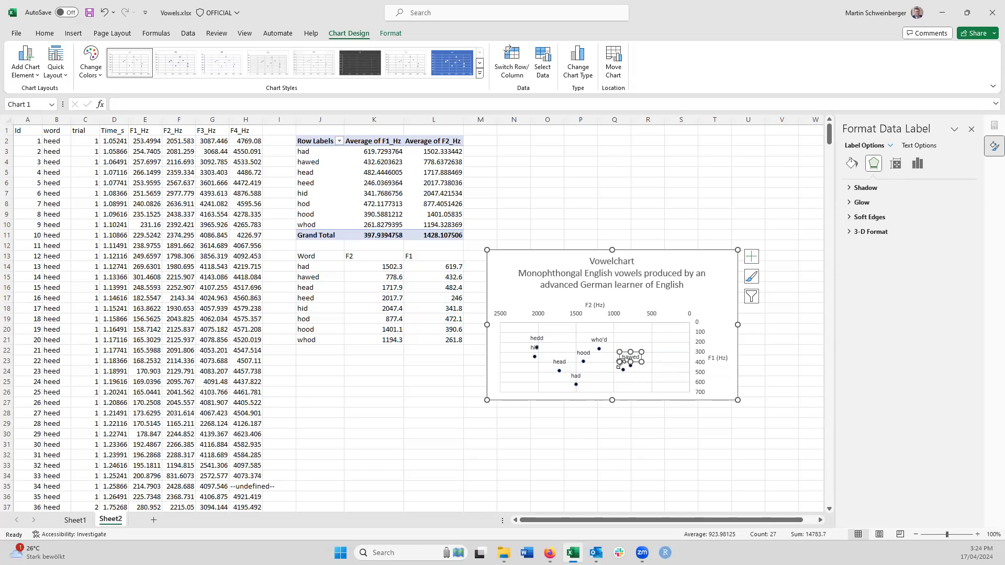
click(622, 370)
click(619, 361)
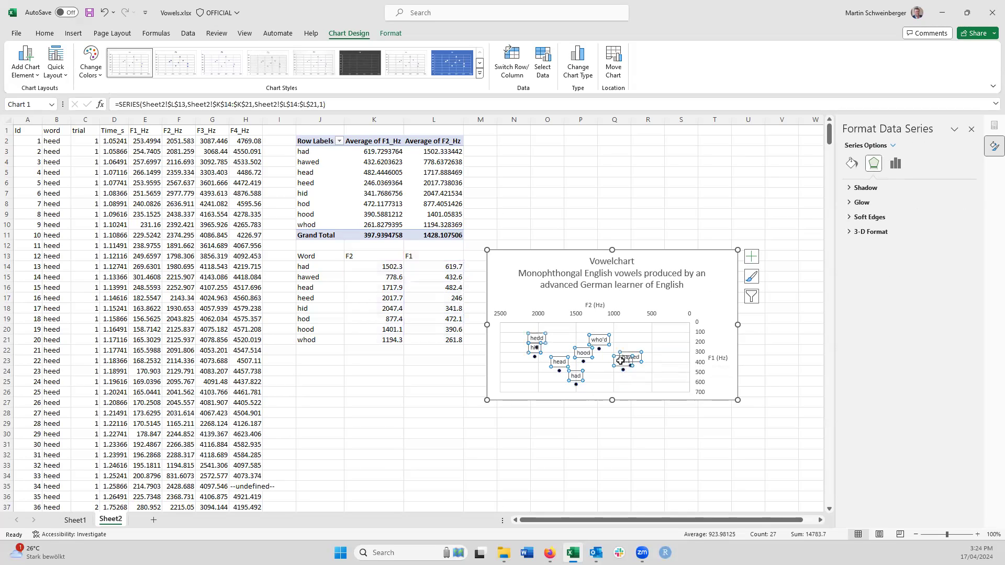
click(618, 361)
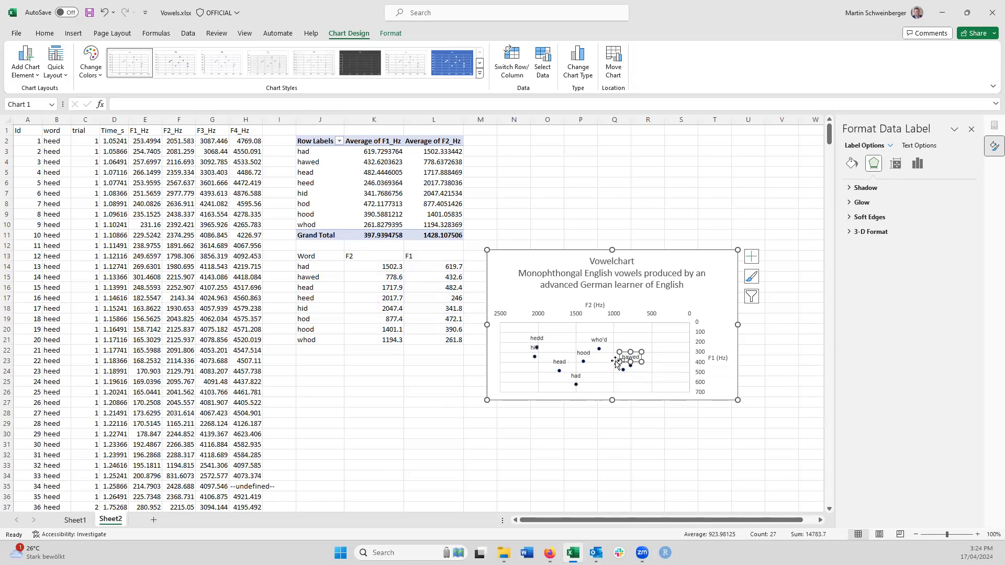
click(615, 360)
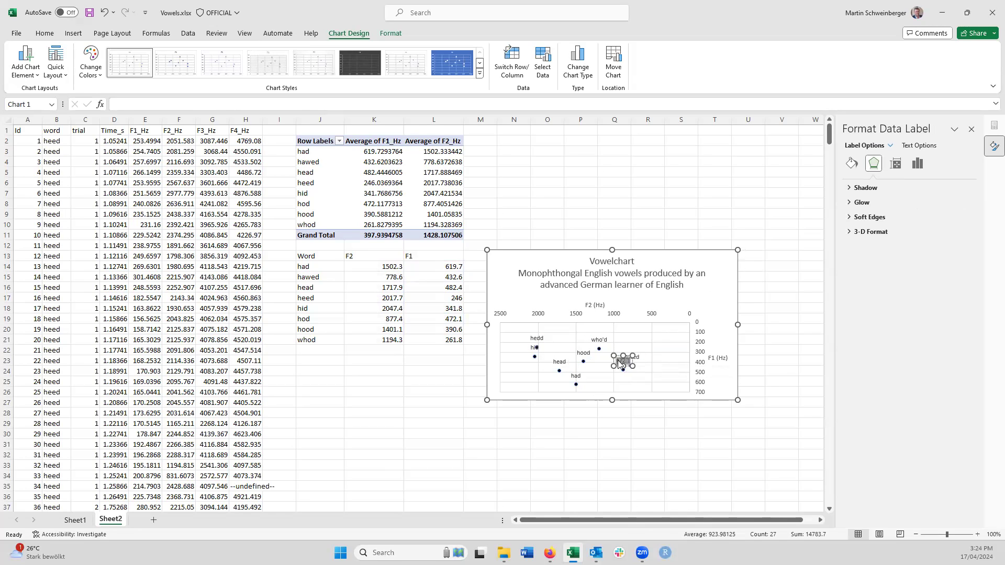
text(hod)
click(710, 331)
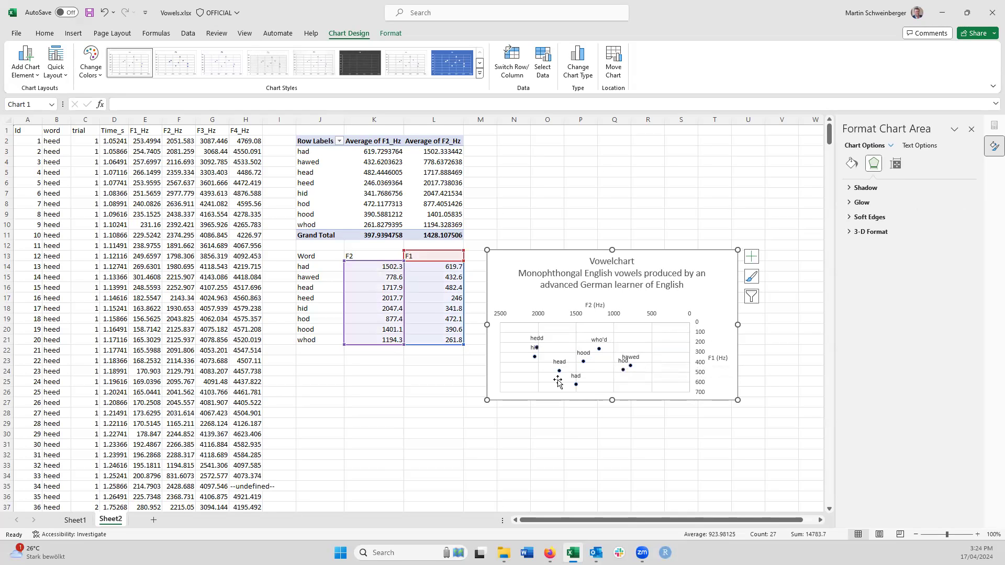
Move the "hid" data label slightly to the left, away from the "hedd" point
click(530, 348)
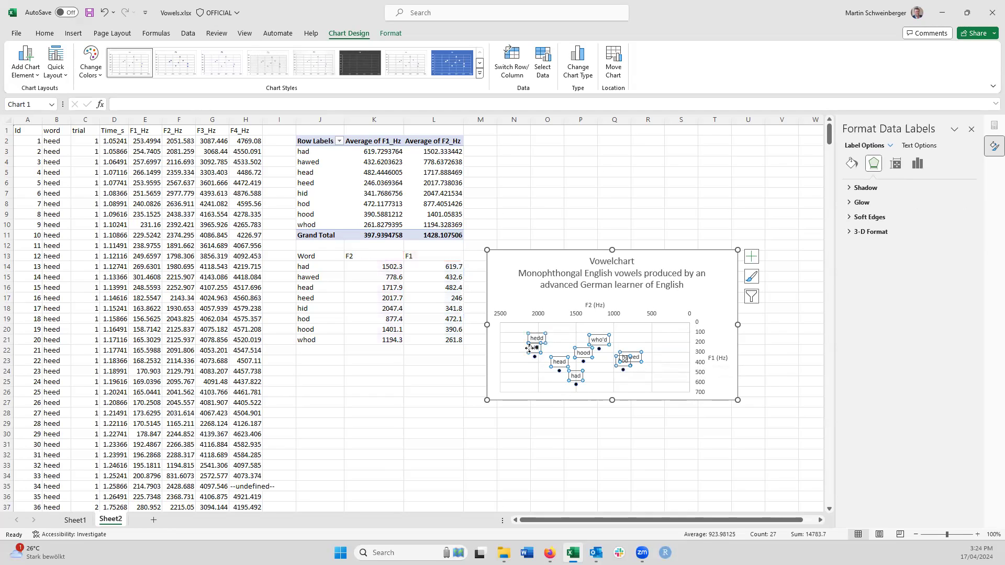
click(530, 348)
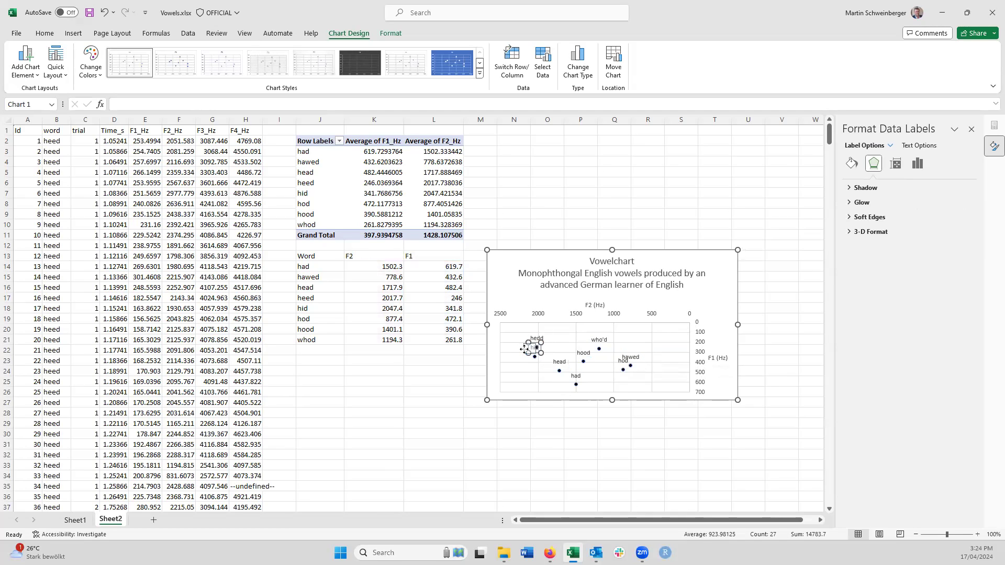
drag(525, 349, 520, 349)
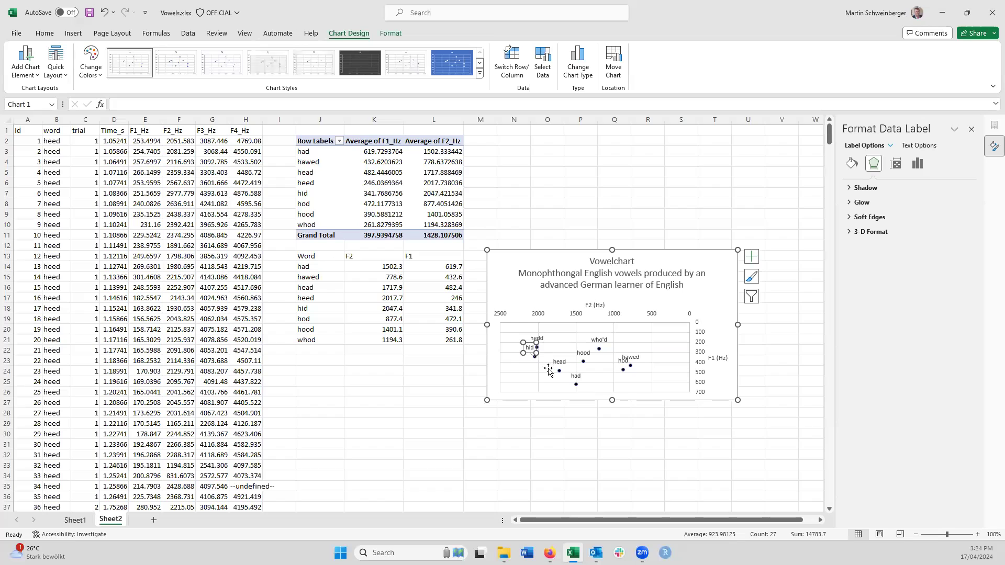
Enlarge the vowel chart and reposition the "hid" data label directly above its point
click(708, 299)
drag(738, 400, 767, 443)
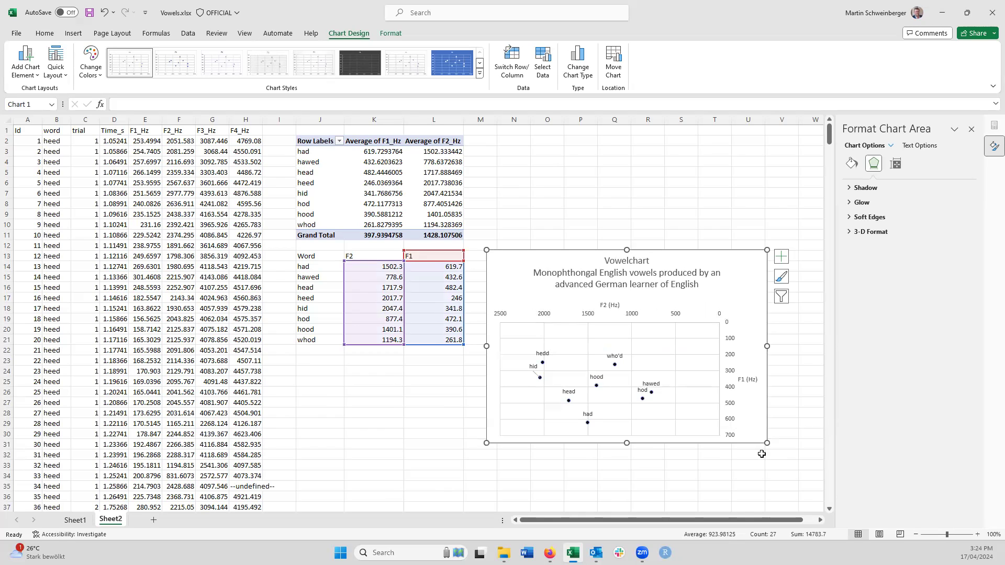
click(534, 370)
click(535, 373)
drag(540, 377, 545, 378)
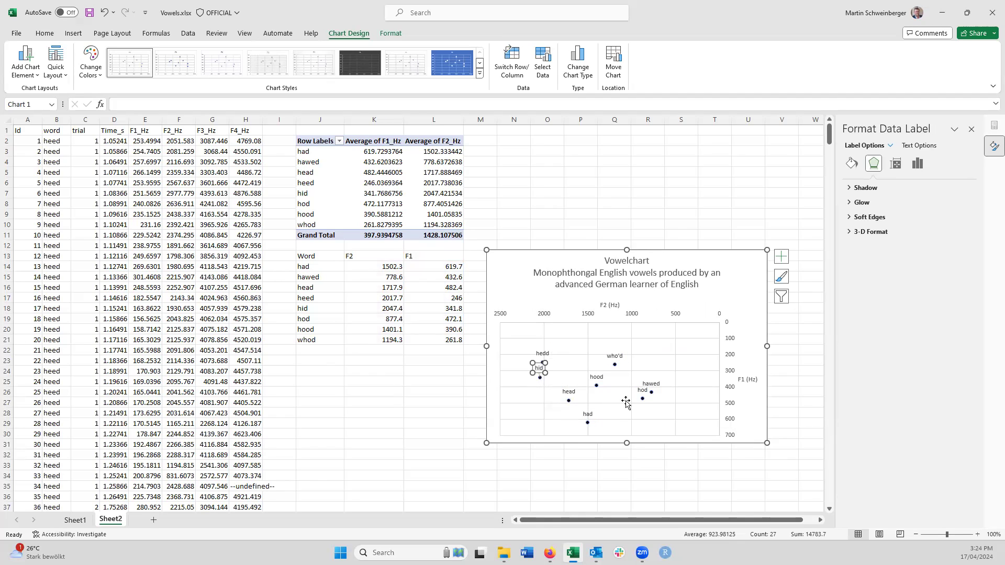
click(623, 429)
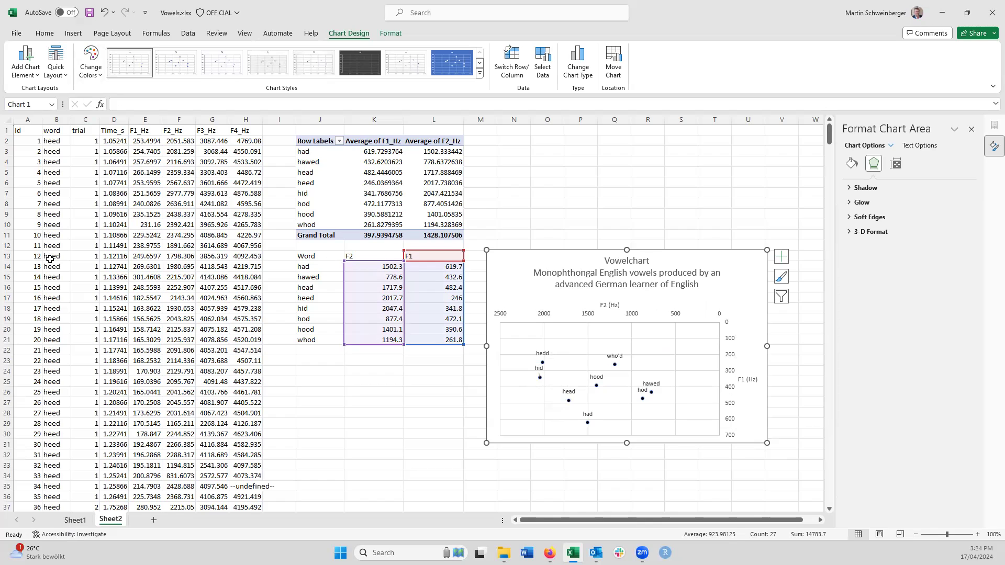
Copy the data columns A to H from Sheet2 into a new worksheet
drag(28, 120, 235, 122)
key(ctrl+c)
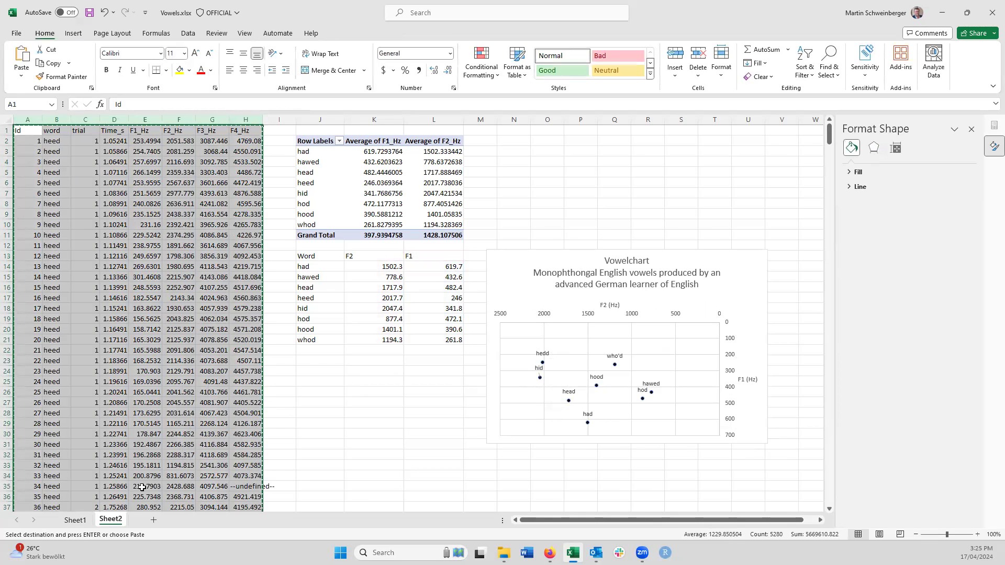
click(153, 522)
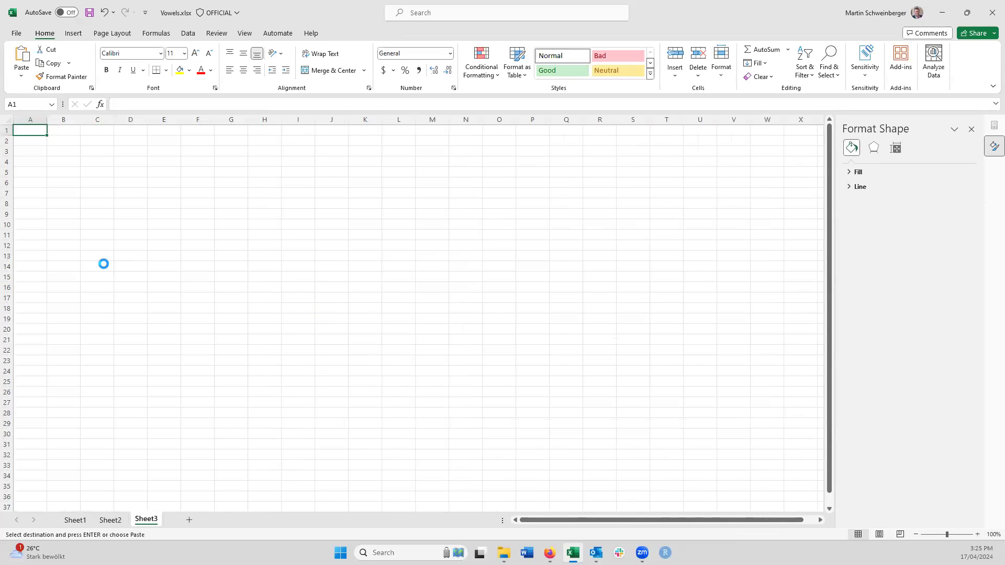
key(ctrl+v)
Sort the copied data by trial from smallest to largest, treating the first row as headers
click(5, 122)
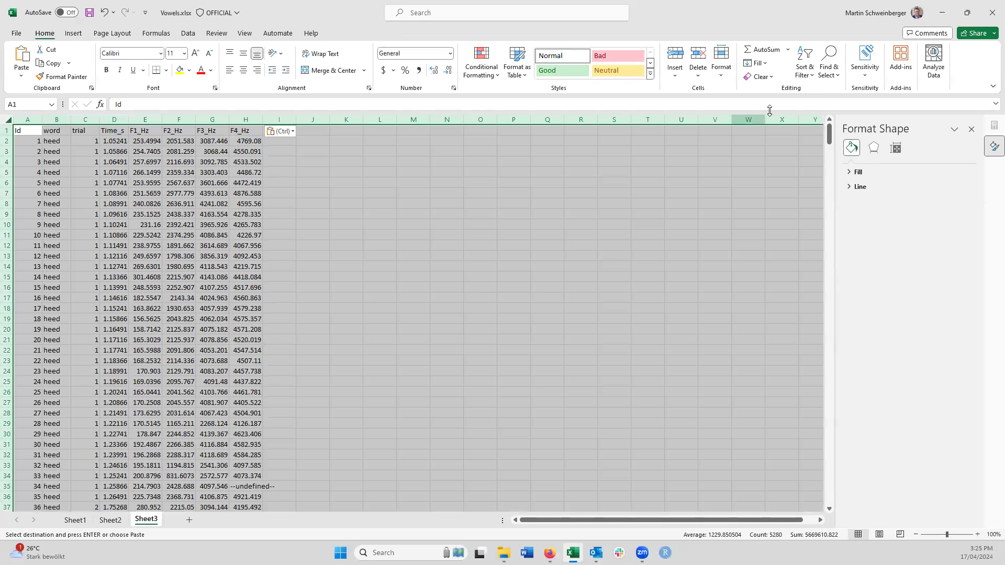
click(806, 74)
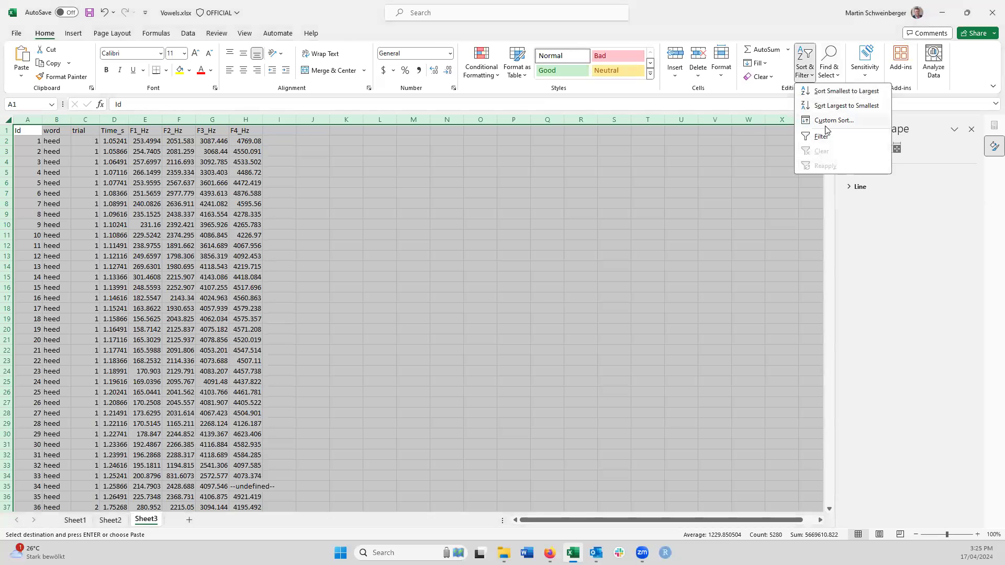
click(818, 120)
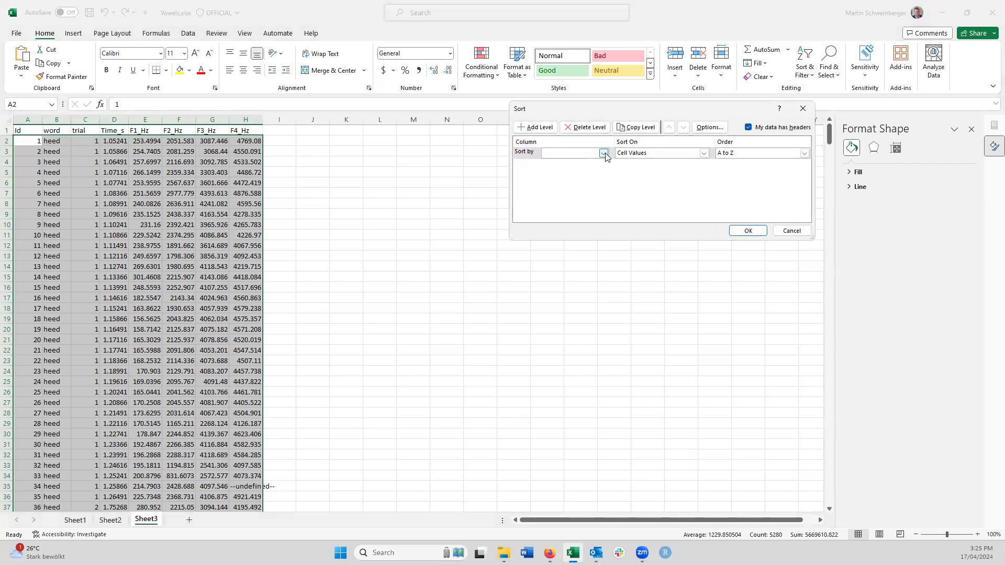
click(602, 153)
click(570, 174)
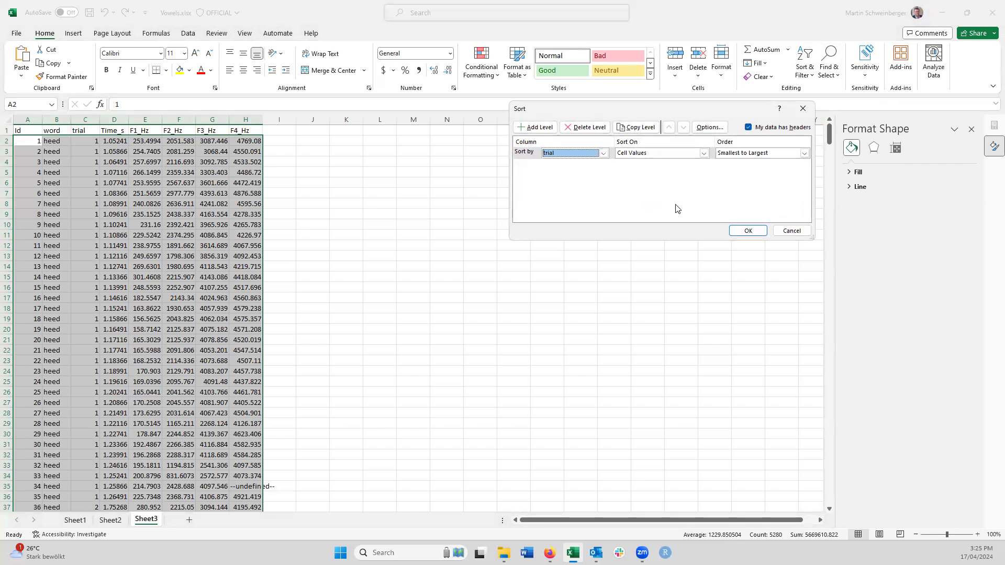
click(747, 231)
Clear the data rows of every trial other than 1, from row 215 downward
scroll(184, 258, down, 20)
scroll(184, 263, down, 20)
scroll(184, 263, down, 7)
drag(25, 171, 261, 505)
scroll(366, 262, up, 2)
key(ctrl+BackSpace)
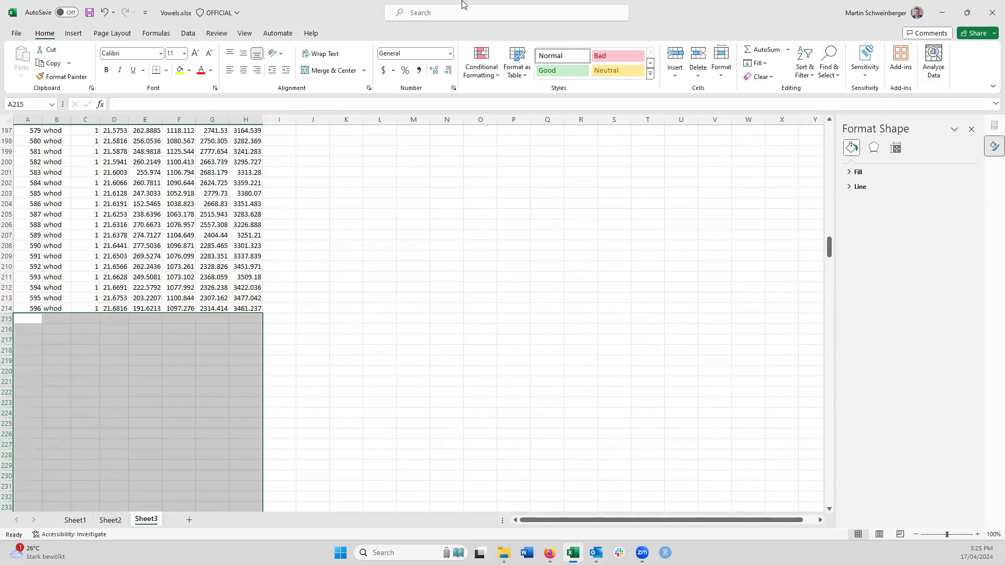
Insert a PivotTable from the range A1:H214 into the existing worksheet at cell J2
drag(258, 308, 4, 4)
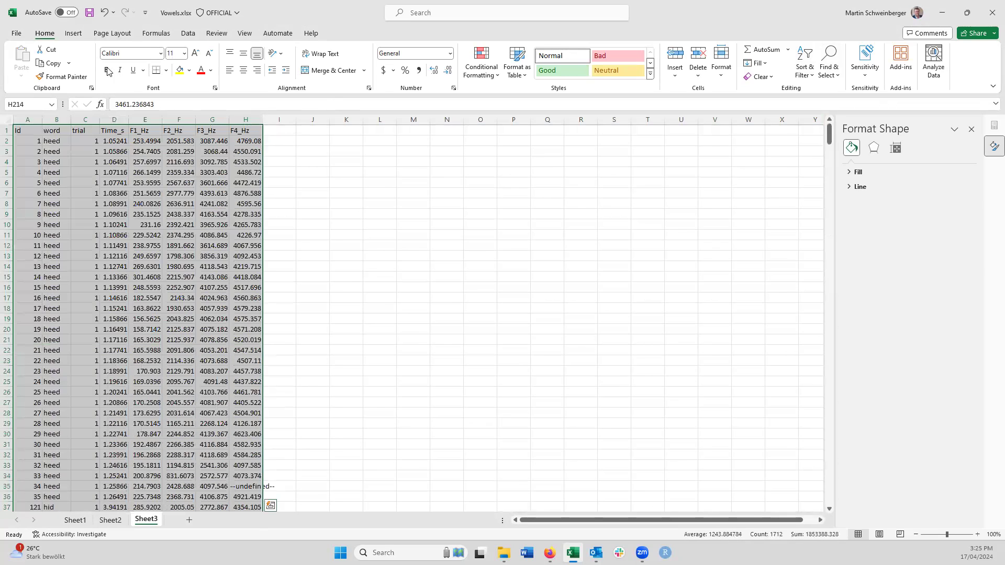
click(73, 33)
click(25, 71)
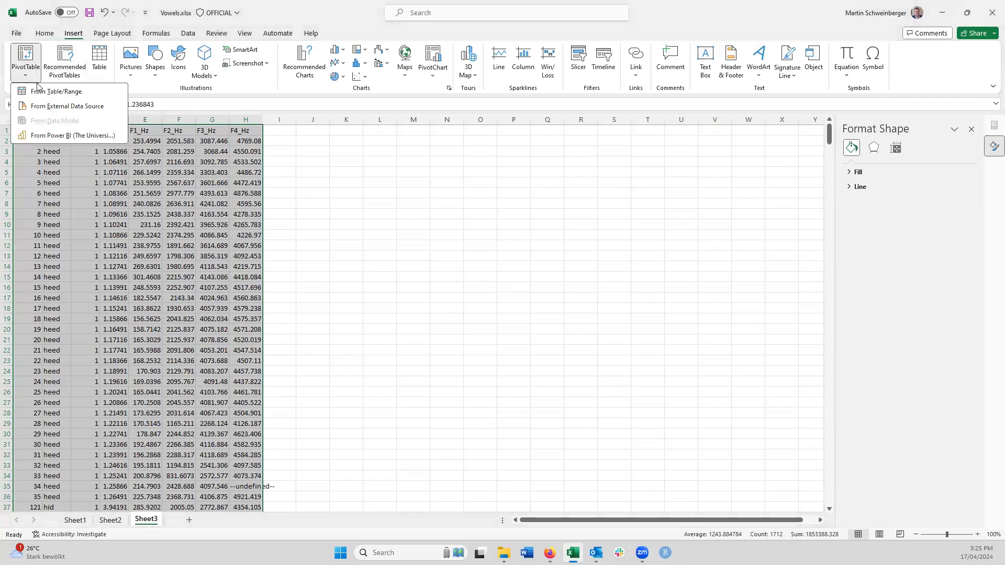
click(42, 95)
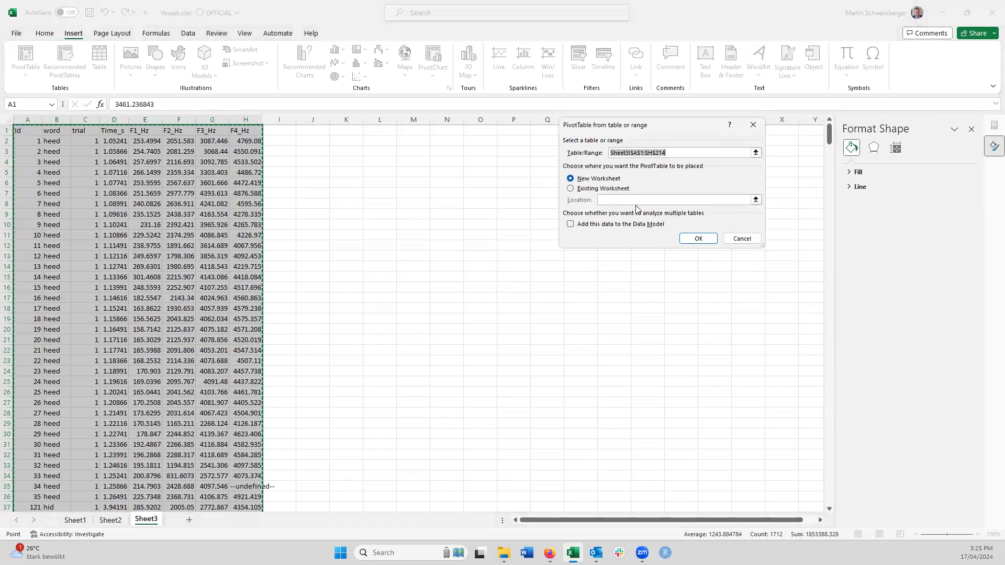
click(601, 188)
click(318, 141)
click(699, 238)
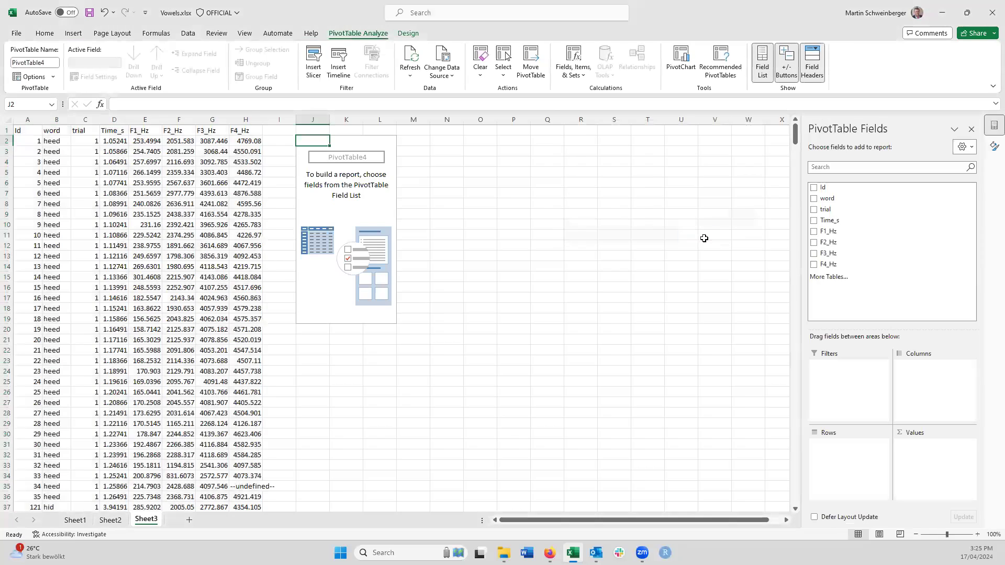
Use word as the PivotTable's row field and add Time_s twice as a value field
drag(827, 198, 843, 466)
drag(840, 226, 933, 460)
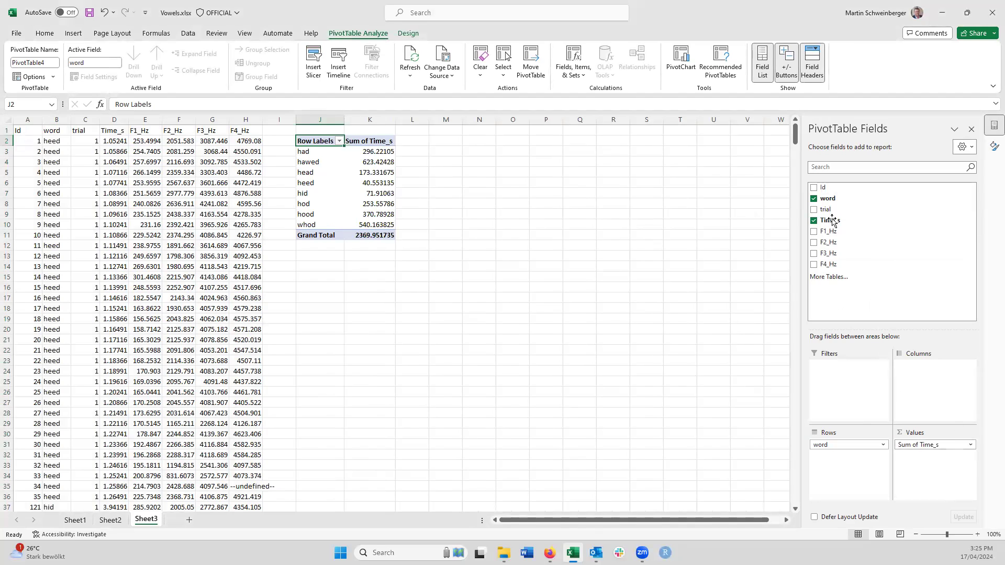
drag(832, 221, 971, 450)
Summarize the first Time_s value field by Max and the second by Min
click(971, 445)
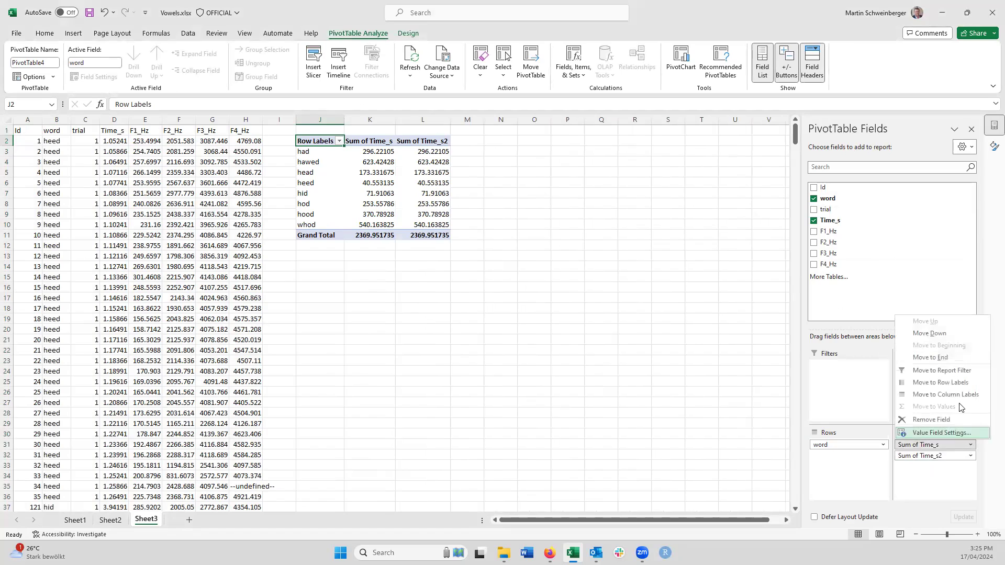
click(941, 433)
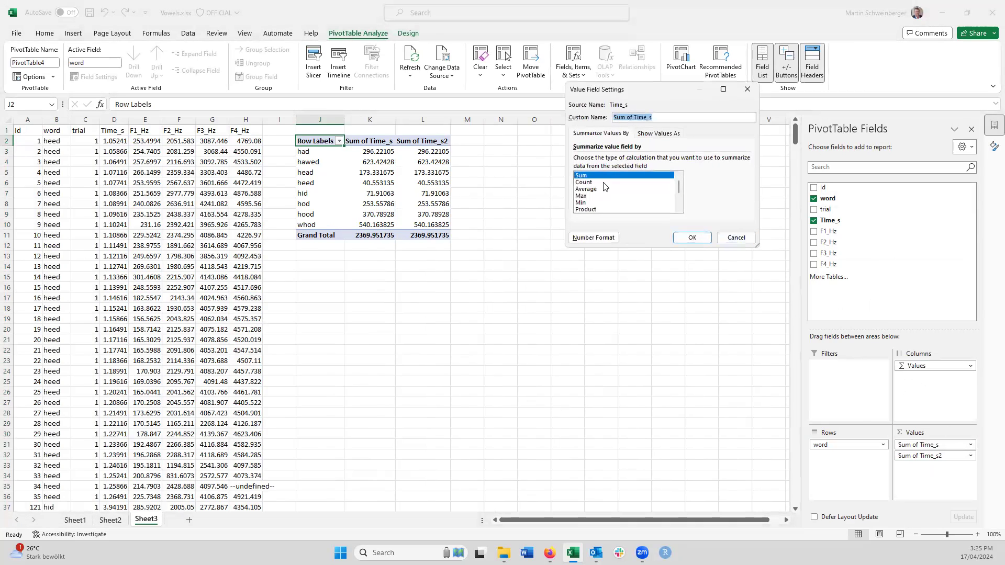
click(581, 196)
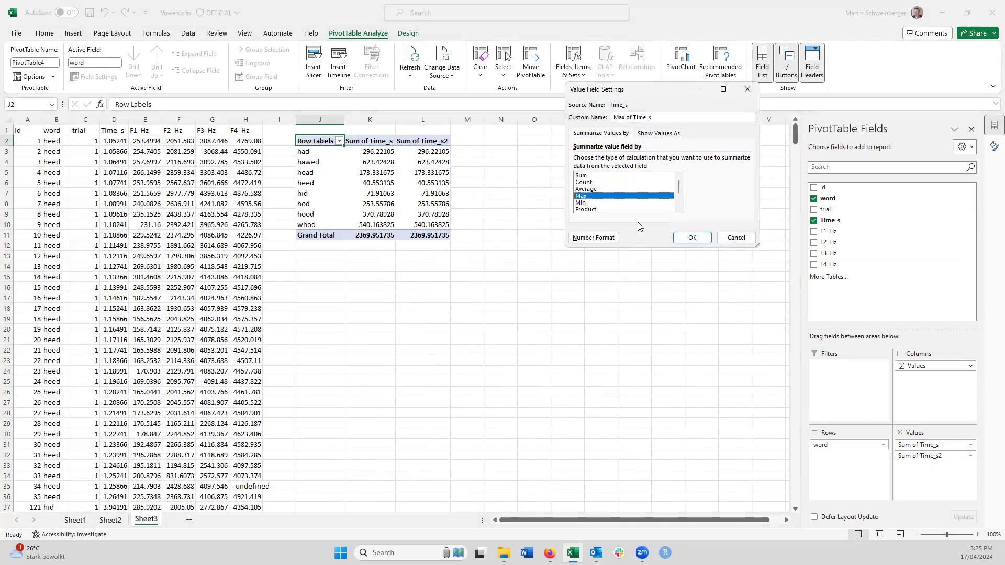
click(691, 237)
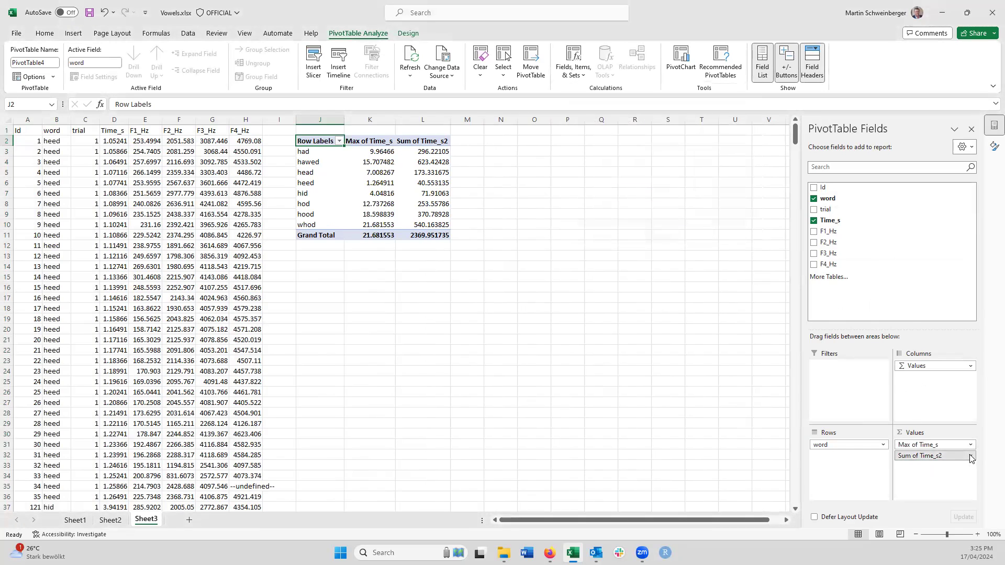
click(970, 456)
click(941, 444)
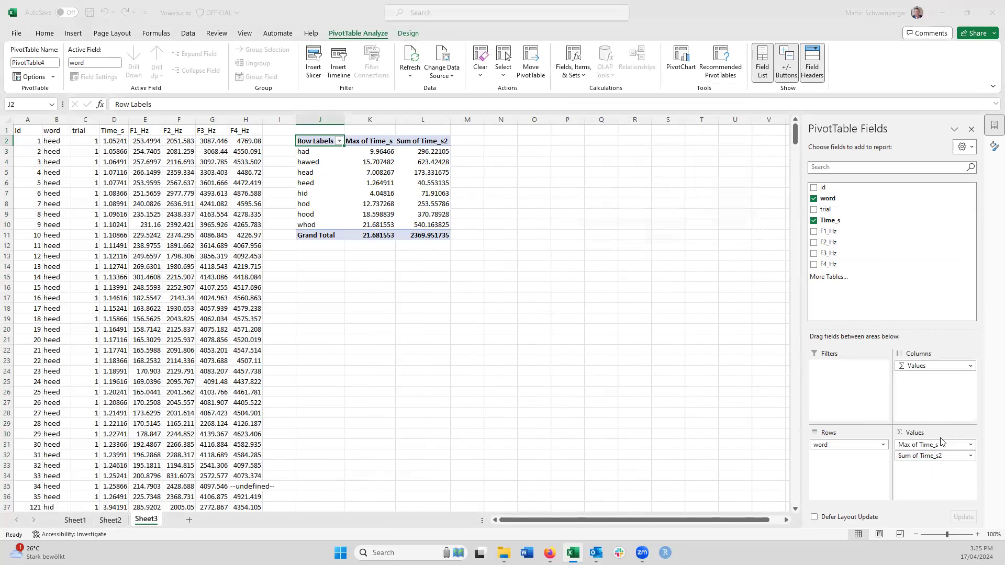
click(585, 204)
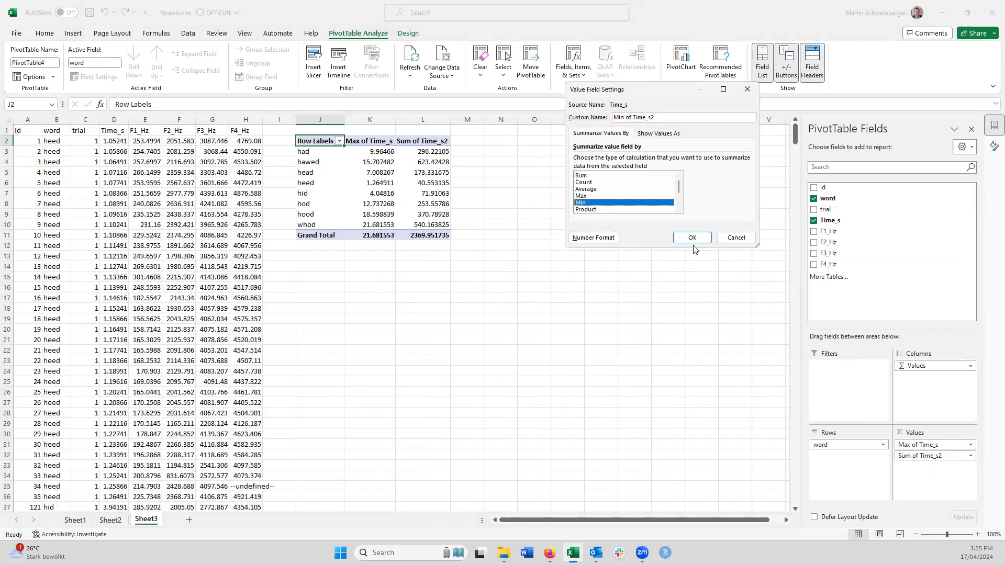
click(692, 237)
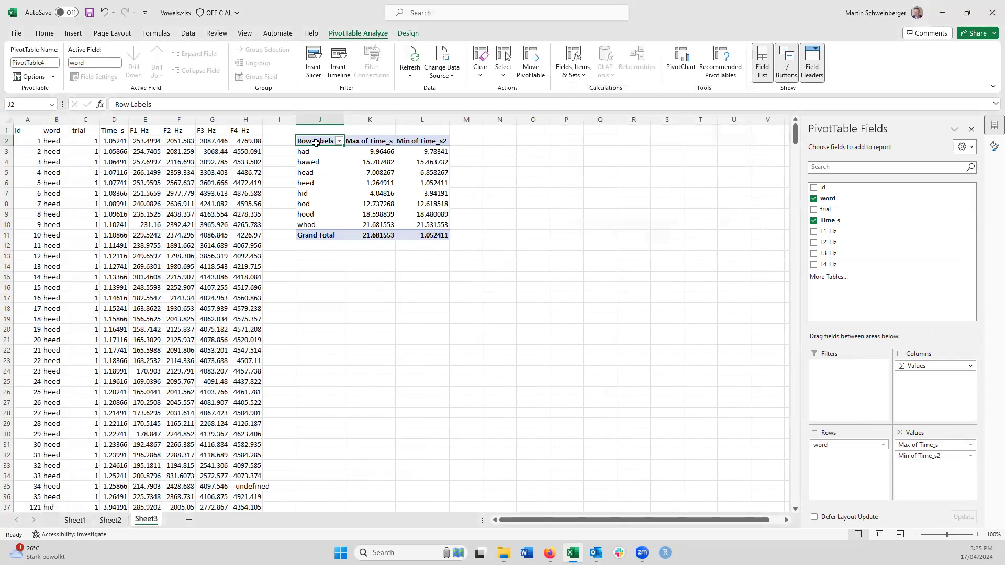
Copy the PivotTable range J2:L10 without the grand total and paste it as values at J13
drag(314, 142, 427, 226)
key(ctrl+c)
right_click(331, 256)
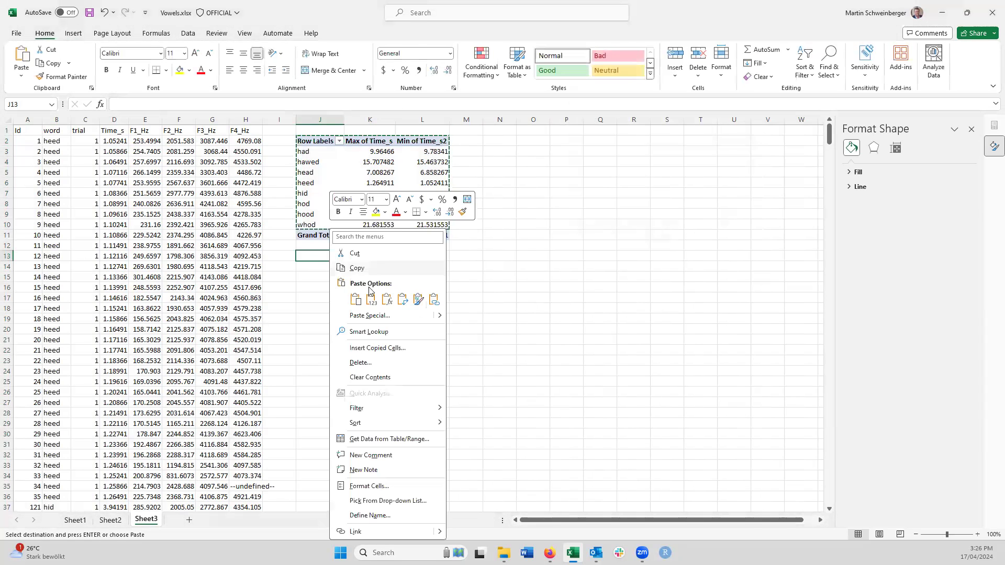
click(371, 299)
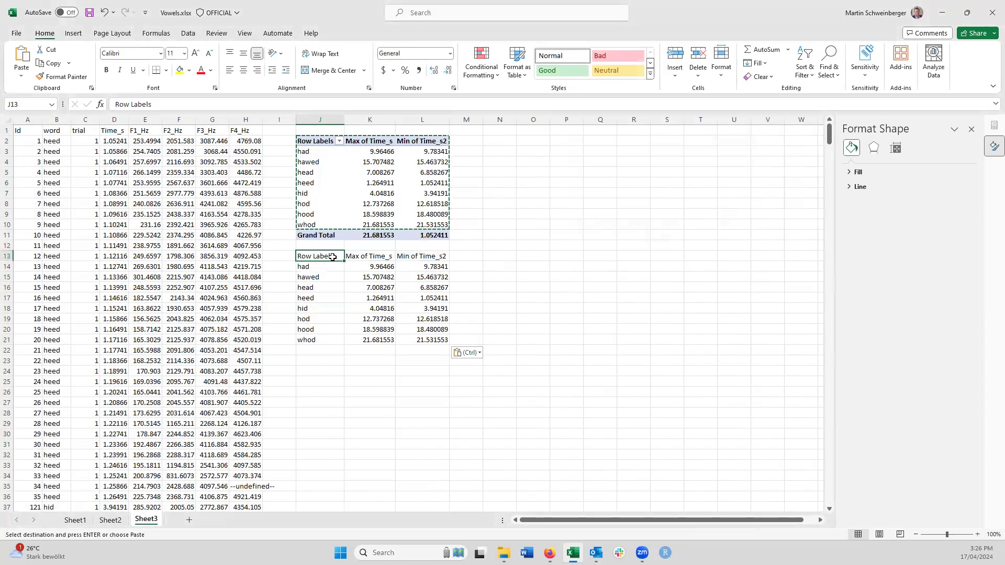
Rename the pasted table's first header to "Word" and enter the header "Duration" in M13
text(Word)
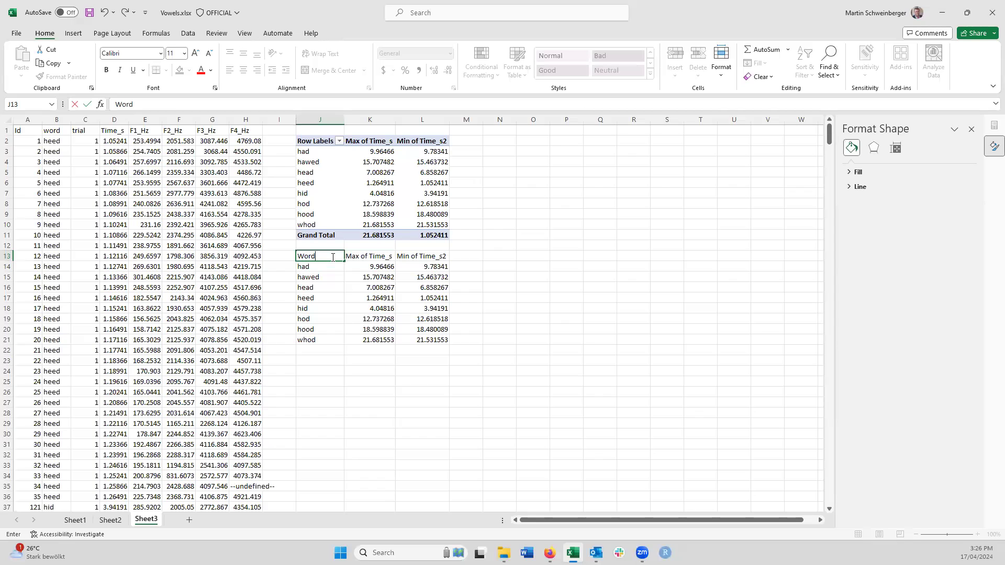
click(463, 256)
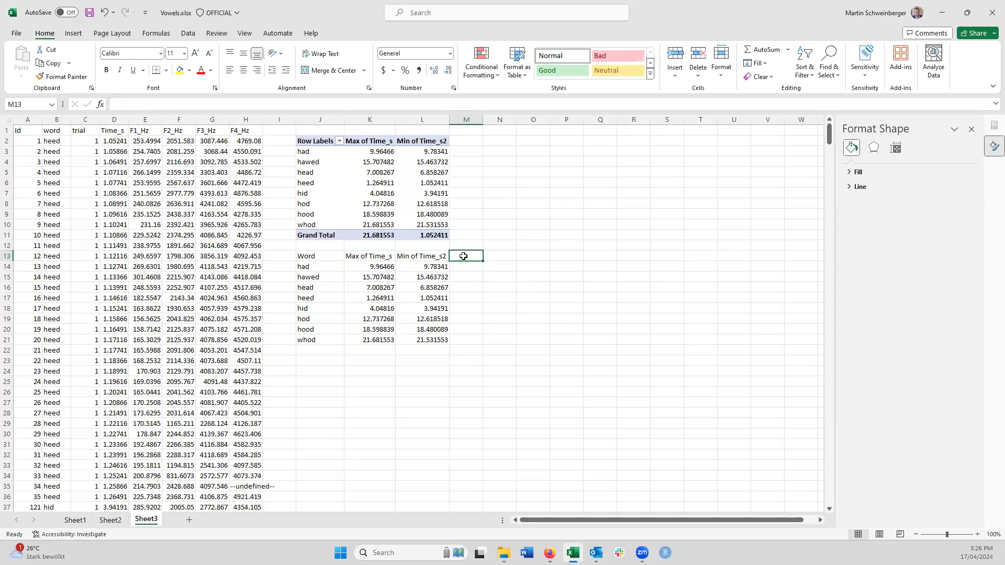
text(D)
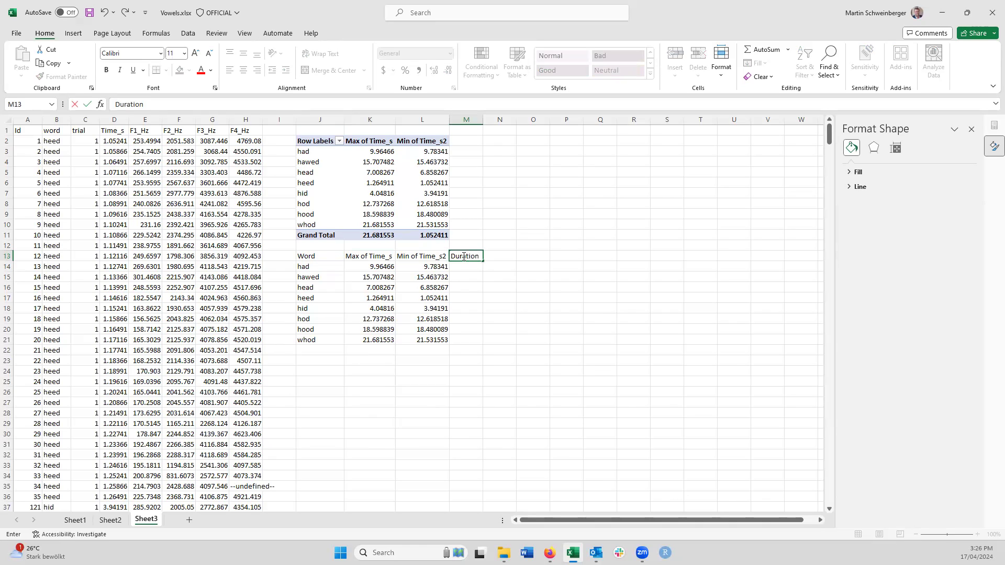
Complete the header "Duration" in M13, then enter =ROUND(K14-L14,3) in M14 and fill it down to M21
text(uration)
click(463, 267)
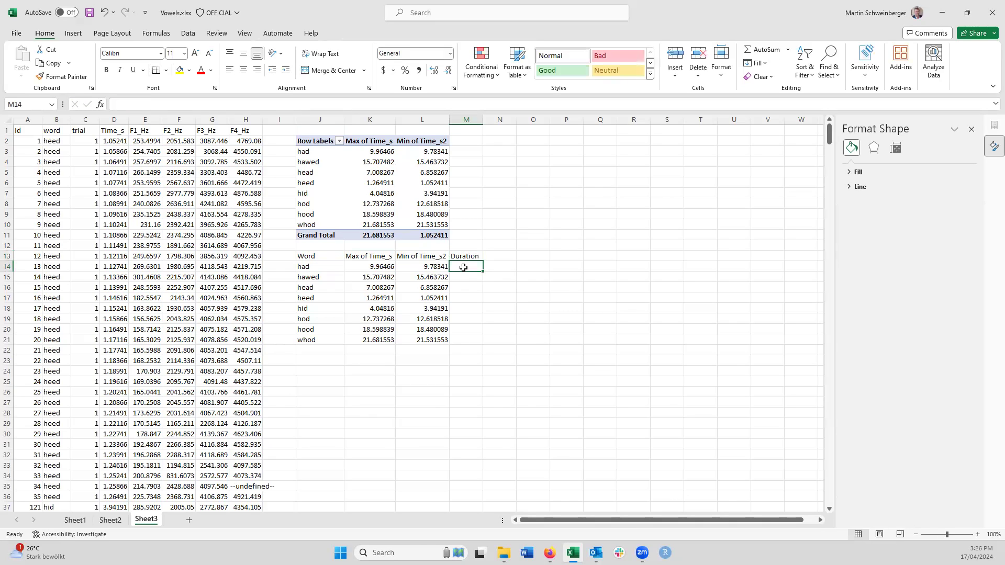
text(=ROUND)
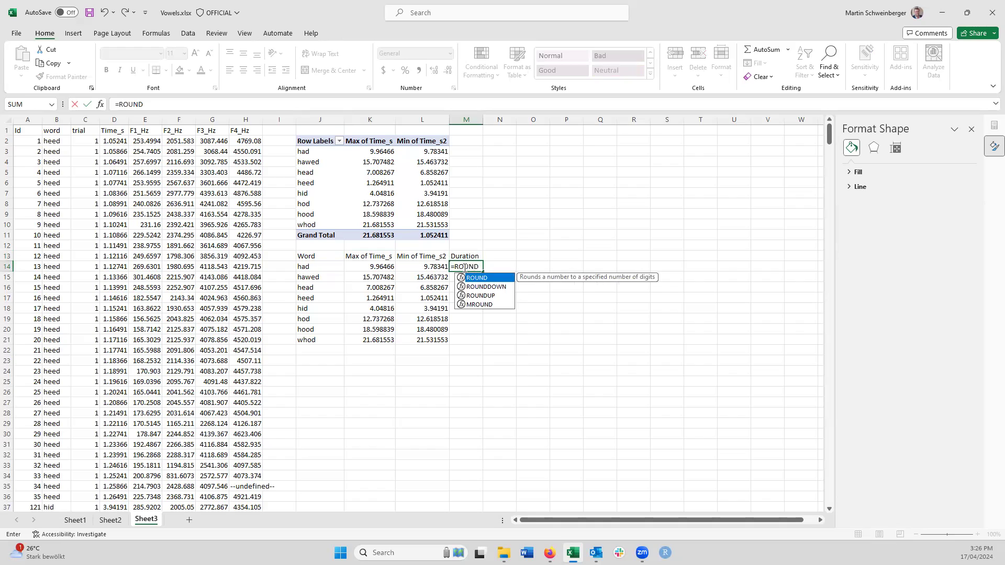
text(()
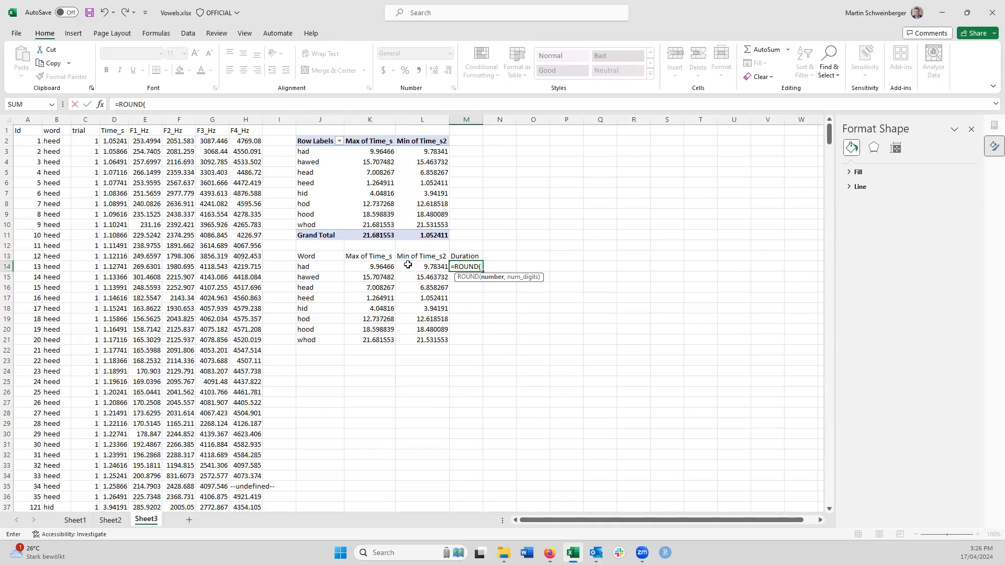
click(385, 268)
text(-)
click(416, 268)
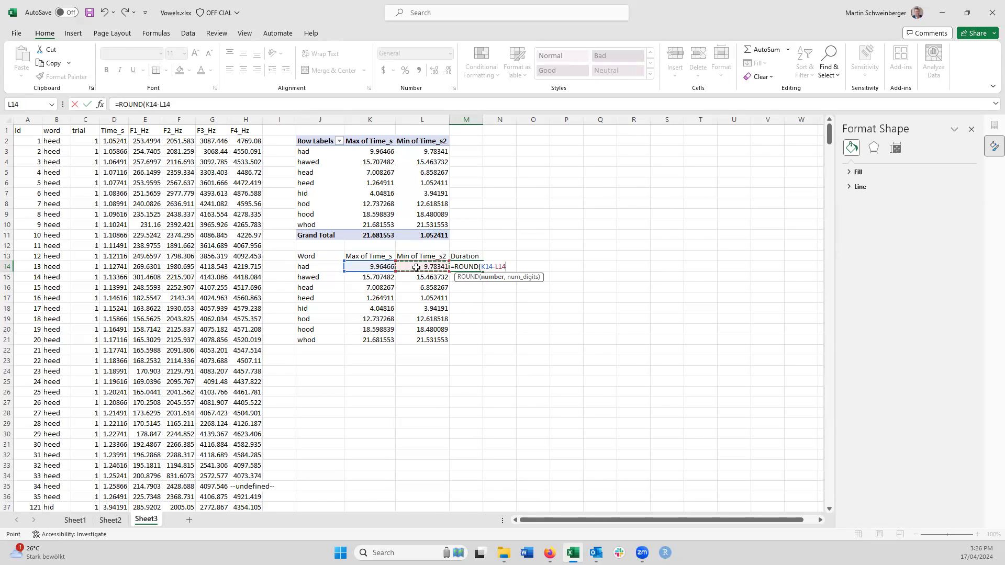
text(,3))
key(Return)
click(465, 264)
double_click(482, 271)
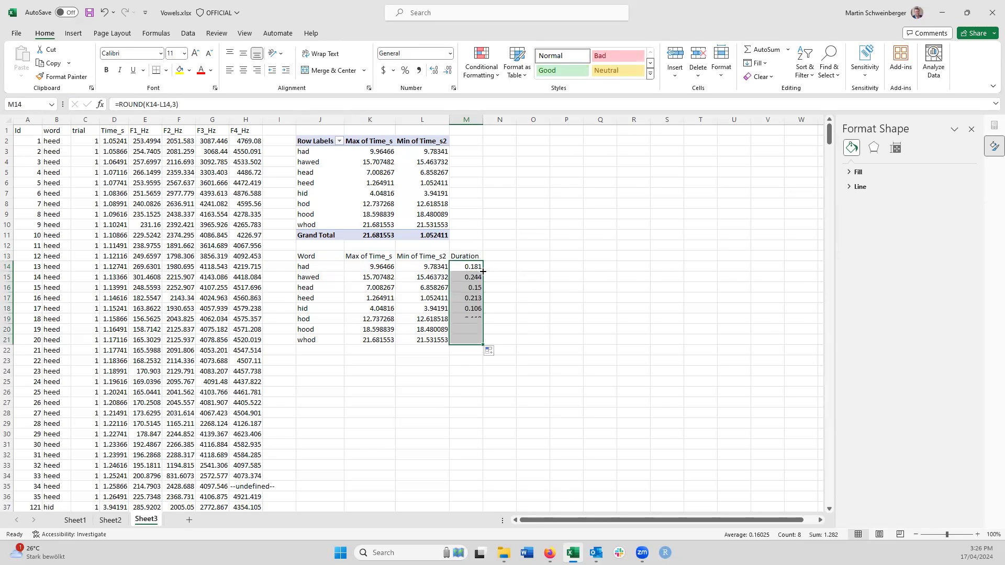
Copy the Duration column M13:M21, paste it as values over K13:K21, and clear the leftover range L13:M21
drag(470, 254, 467, 340)
key(ctrl+c)
click(369, 255)
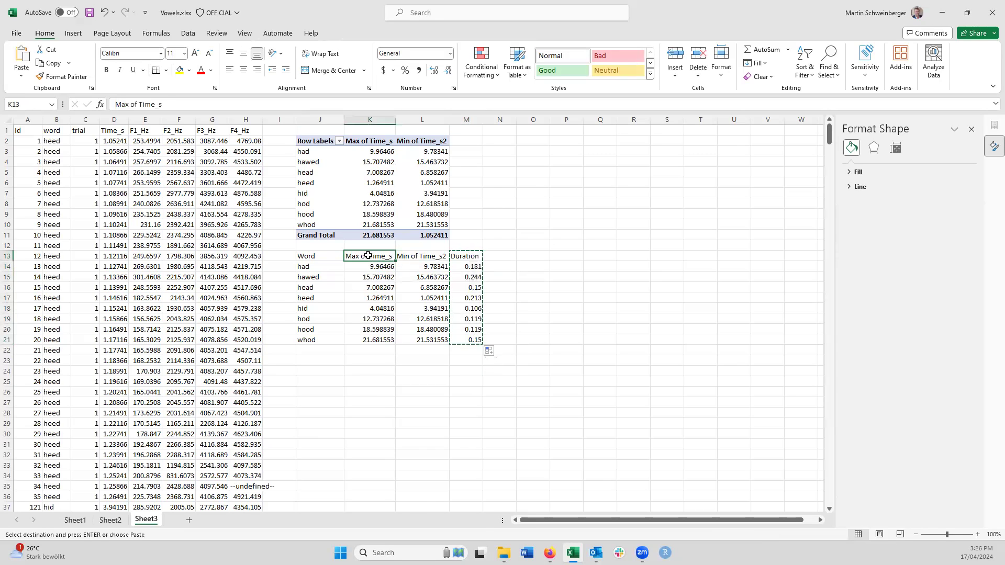
right_click(370, 255)
click(409, 285)
drag(421, 256, 452, 340)
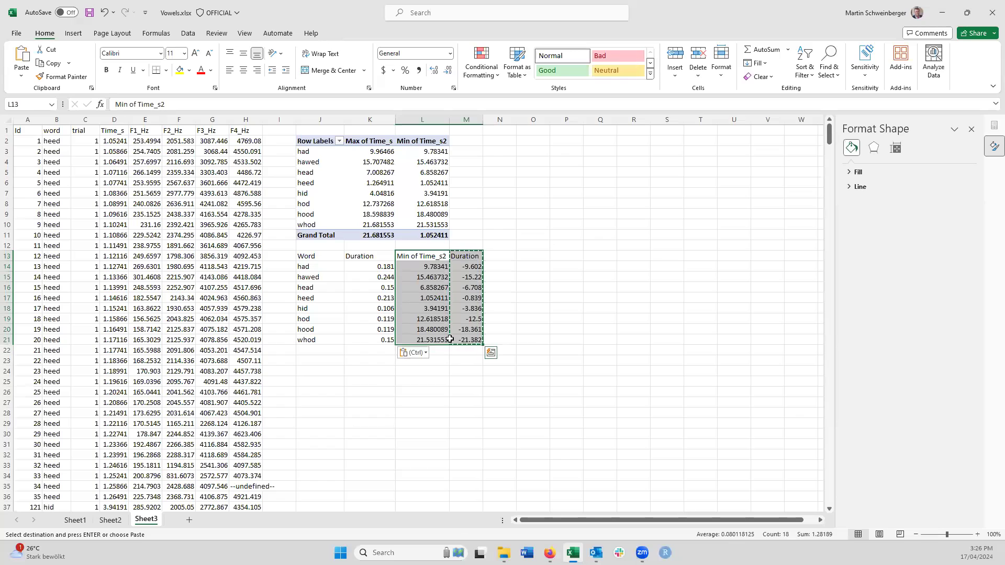
key(Delete)
Insert the recommended clustered column chart for J13:K21 and place it beside the Word and Duration table
drag(331, 255, 370, 340)
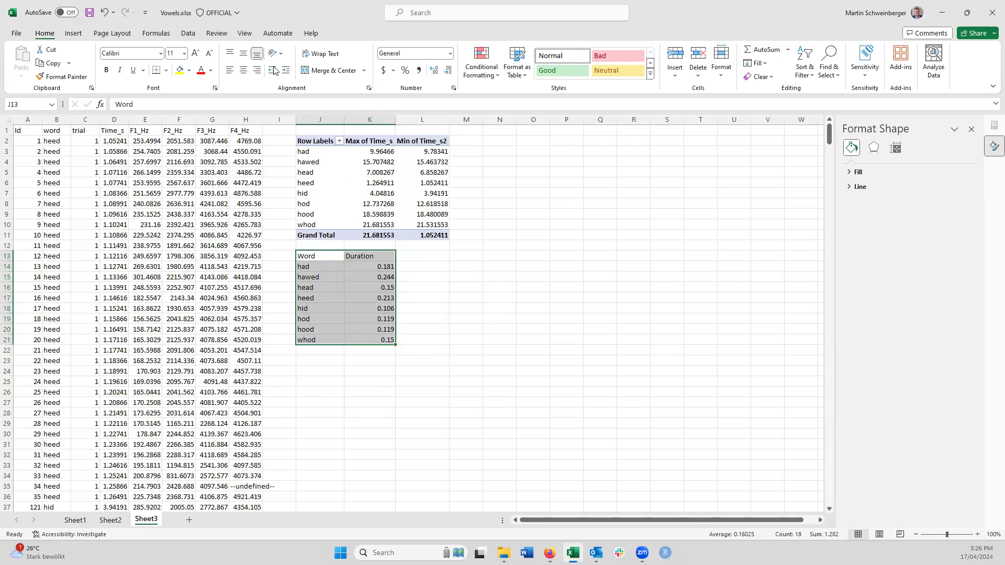
click(73, 32)
click(307, 65)
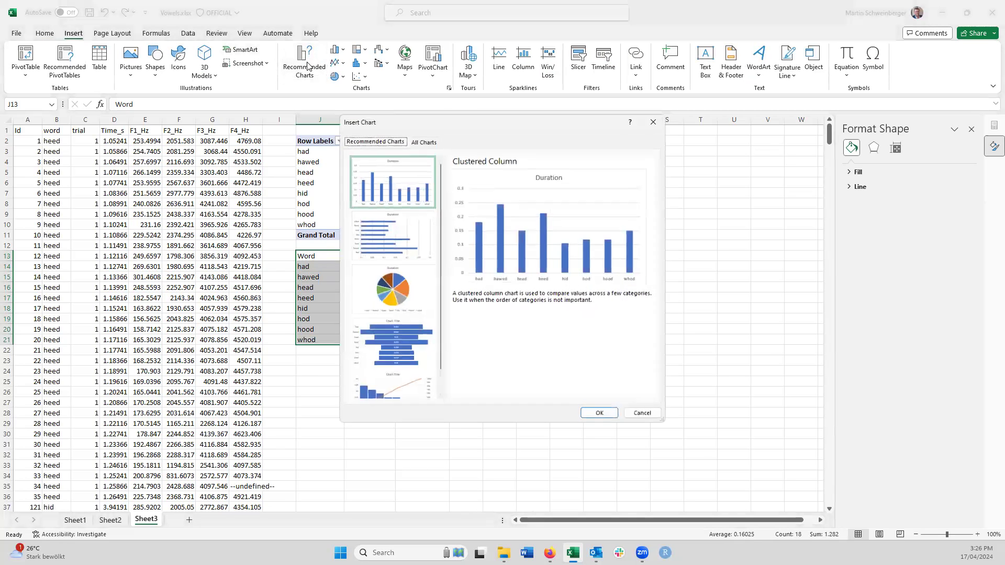
click(599, 416)
drag(452, 257, 608, 293)
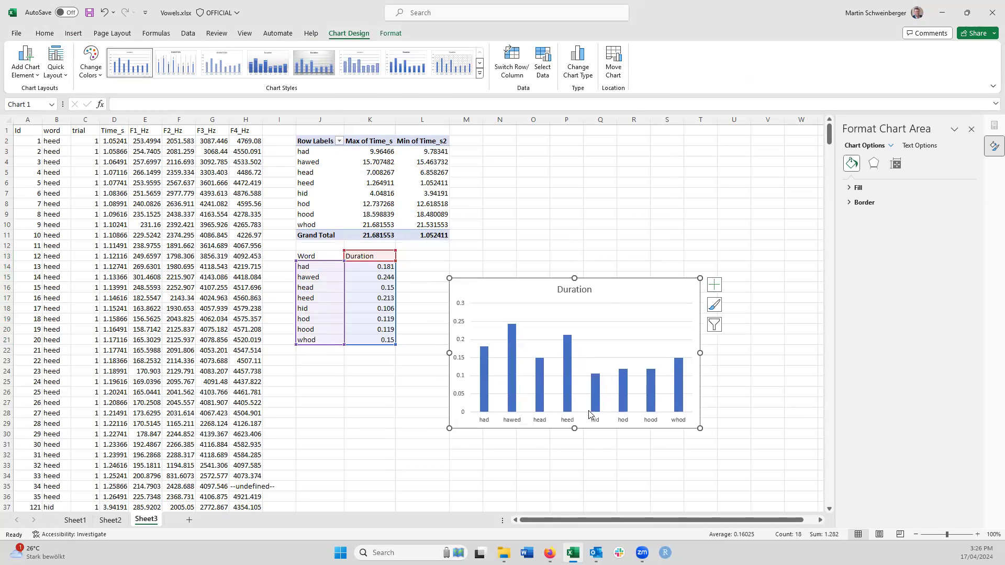
Add axis titles to the duration chart and set the vertical axis title to "Time(ms)"
click(715, 284)
click(749, 309)
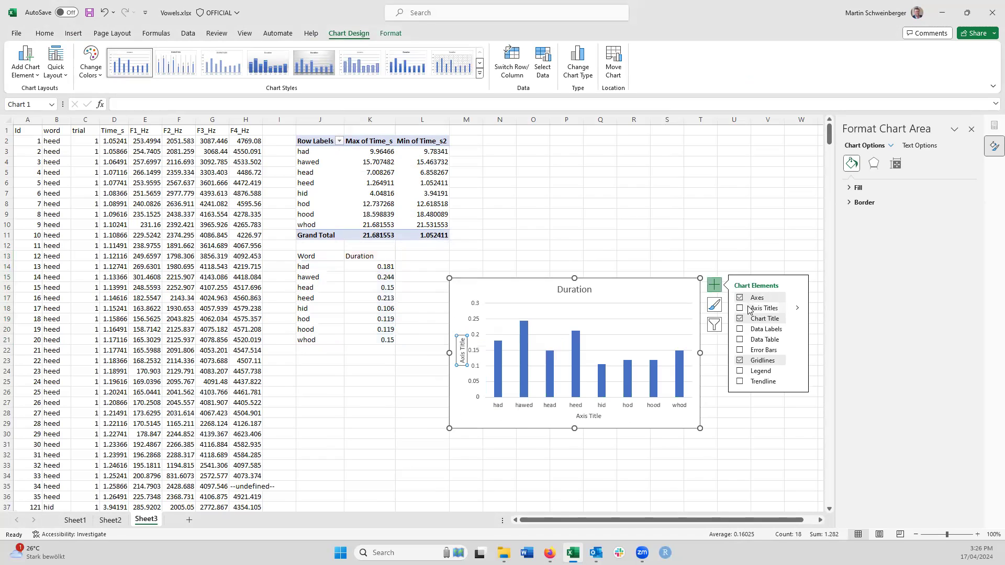
click(460, 361)
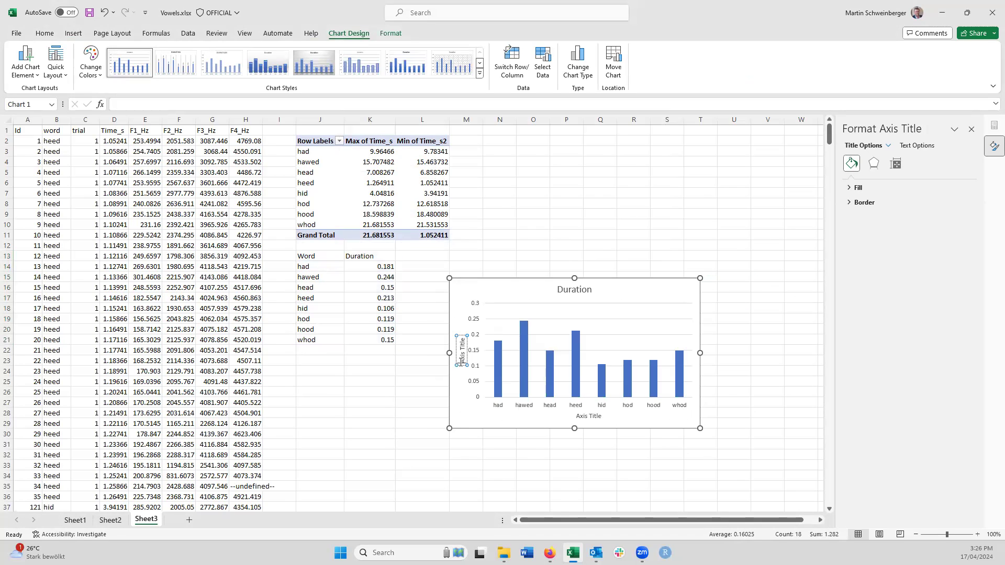
text(Time in s)
text())
key(Delete)
key(Delete)
key(Delete)
key(Delete)
key(Delete)
key(Delete)
key(Delete)
key(Delete)
key(Delete)
key(Delete)
Set the horizontal axis title to "Word with monophthong"
click(593, 416)
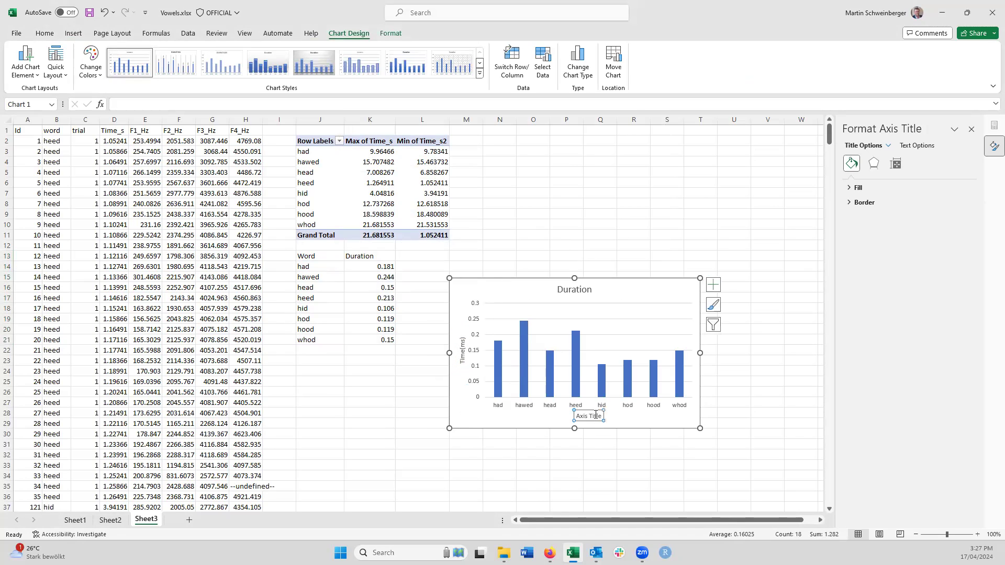
key(BackSpace)
key(BackSpace)
key(BackSpace)
key(BackSpace)
key(BackSpace)
key(BackSpace)
key(BackSpace)
key(BackSpace)
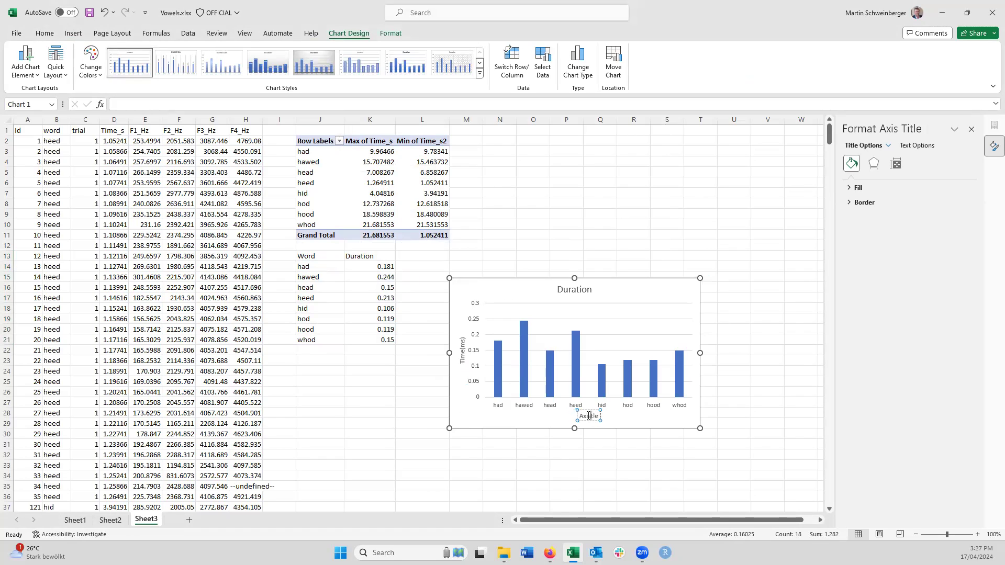
text(Word with monophthong)
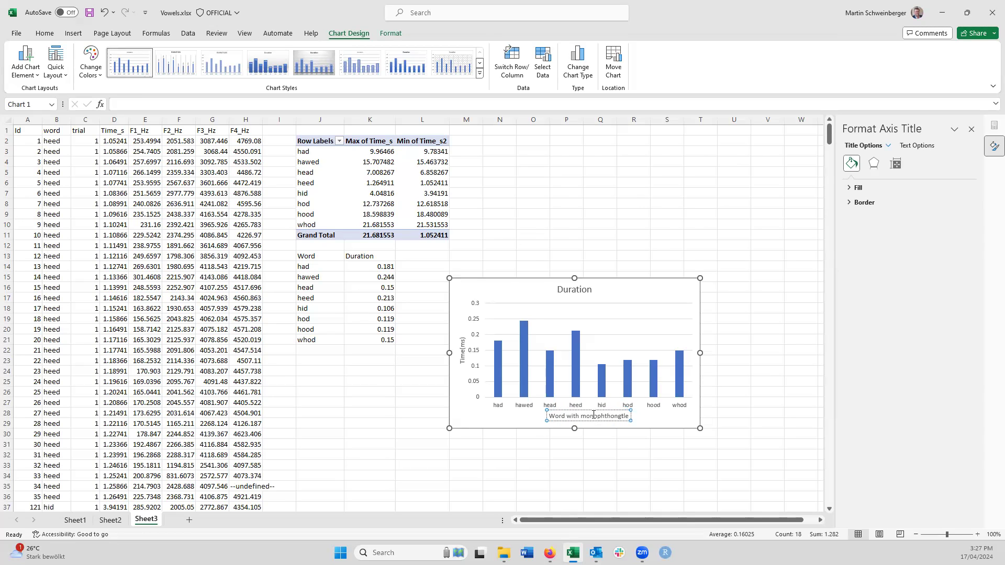
key(Delete)
key(Delete)
key(Delete)
Fill the chart's columns with dark gray and add data labels to them
click(525, 381)
right_click(524, 385)
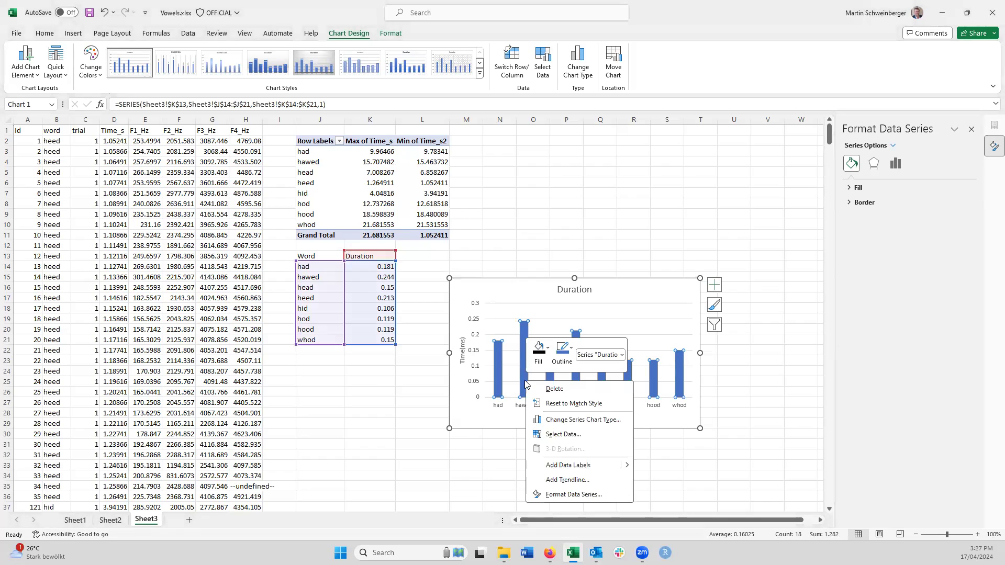
click(543, 349)
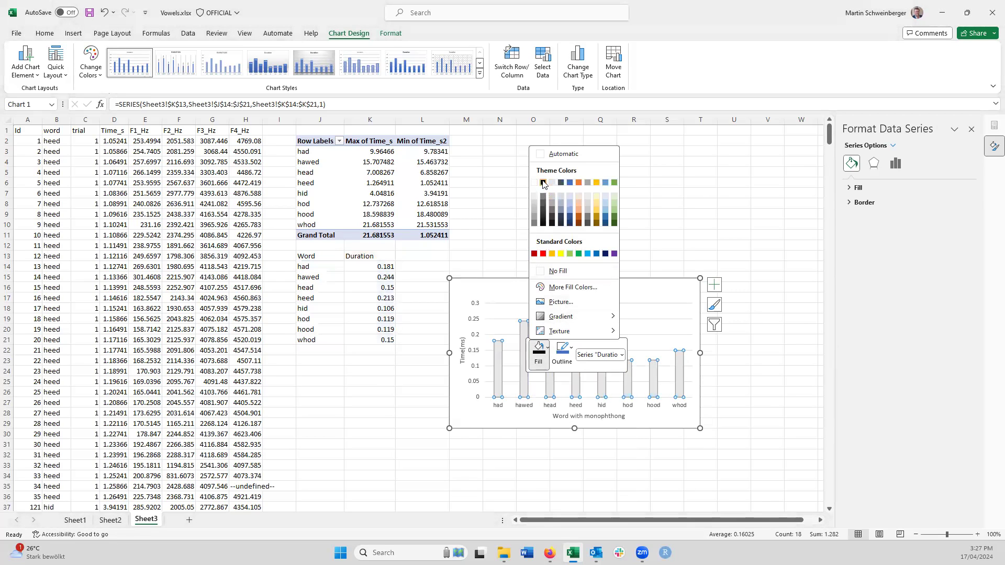
click(551, 218)
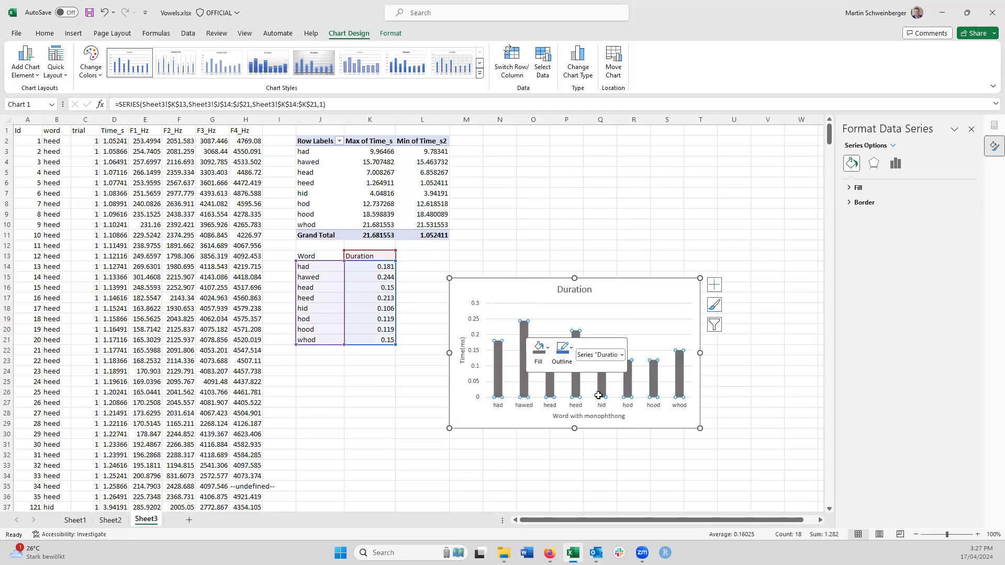
click(672, 429)
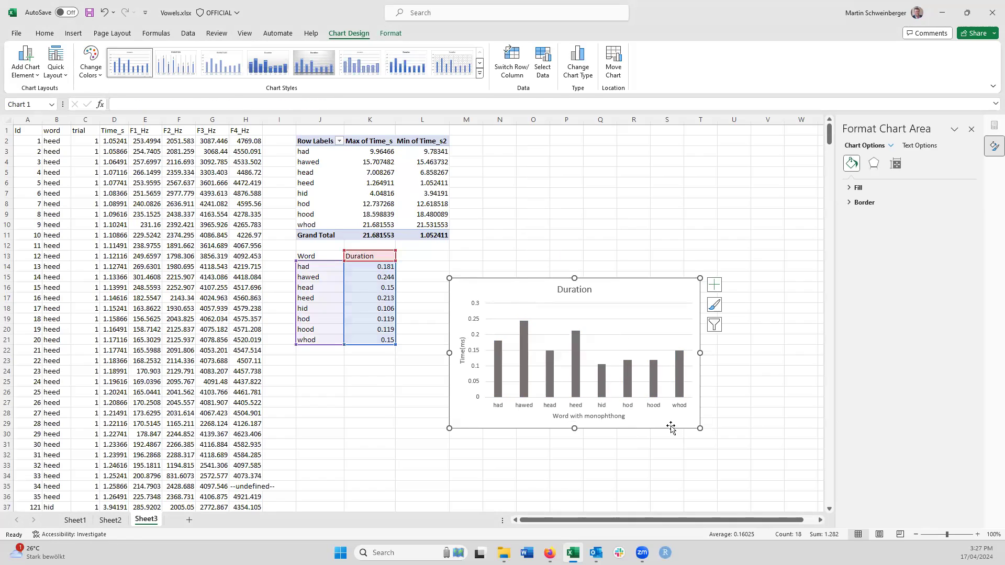
click(715, 289)
click(752, 330)
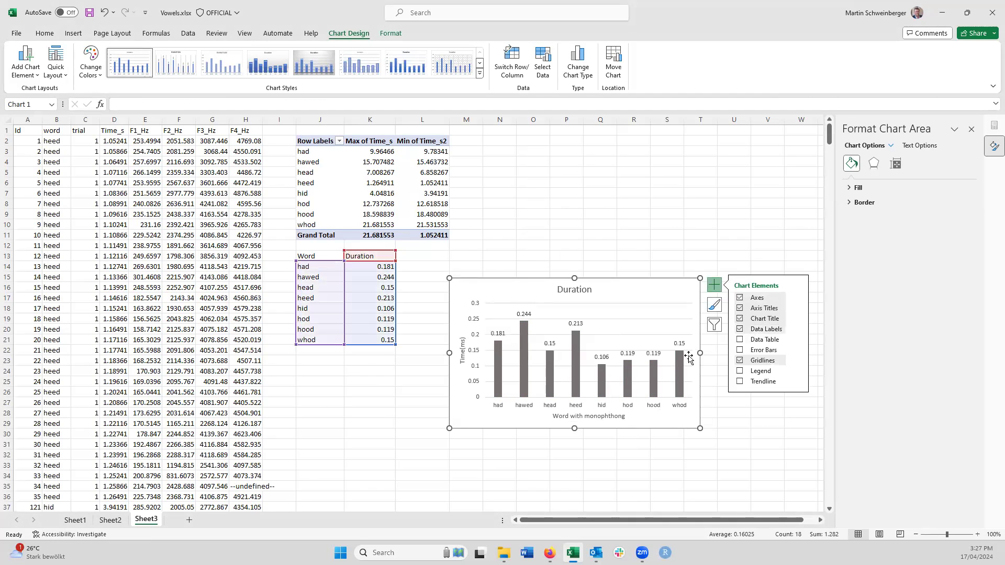
Set the chart title to "Barchart showing durations of monophthongal English vowels produced by an advanced learners of English"
click(570, 293)
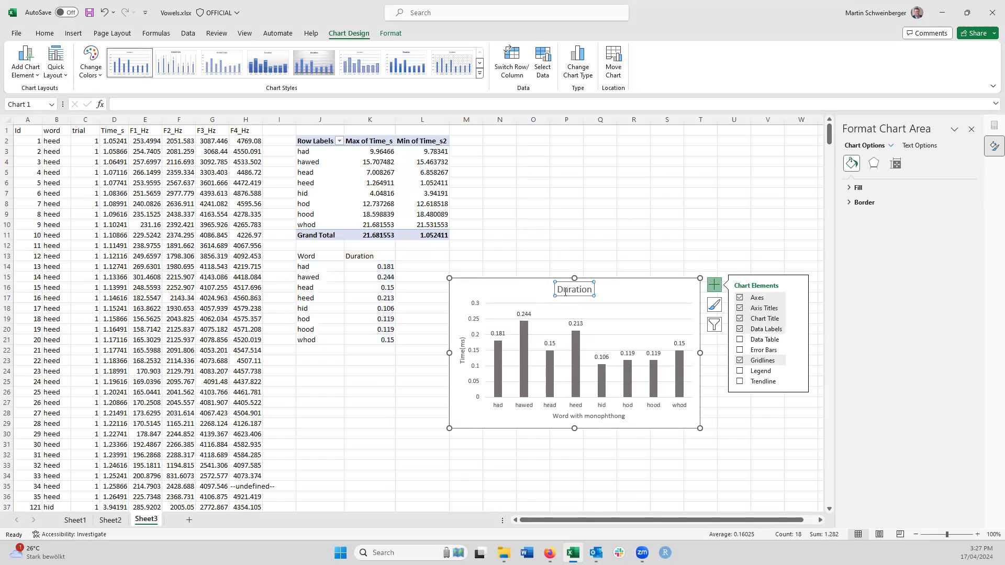
drag(559, 289, 591, 291)
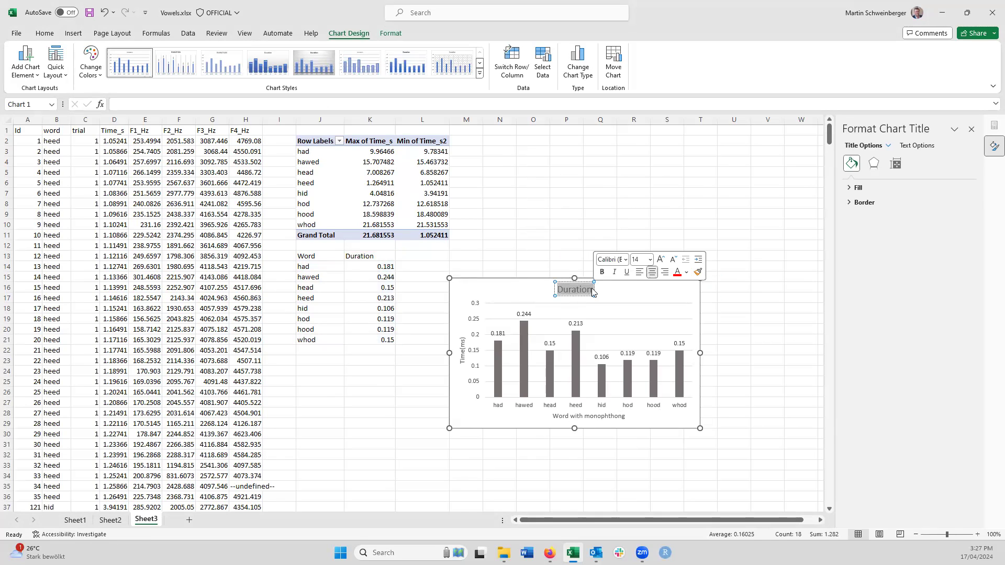
text(Bar)
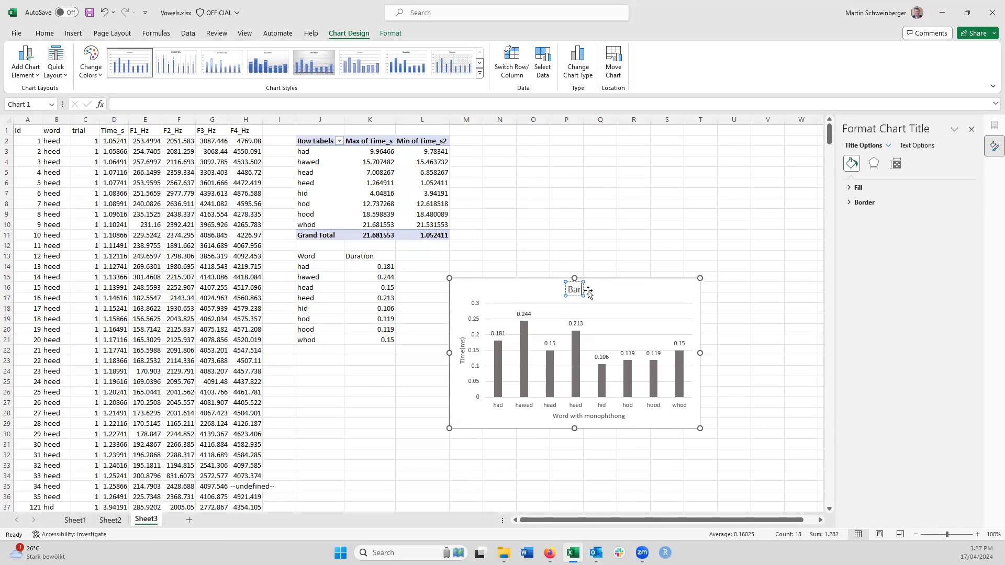
text(chart showing)
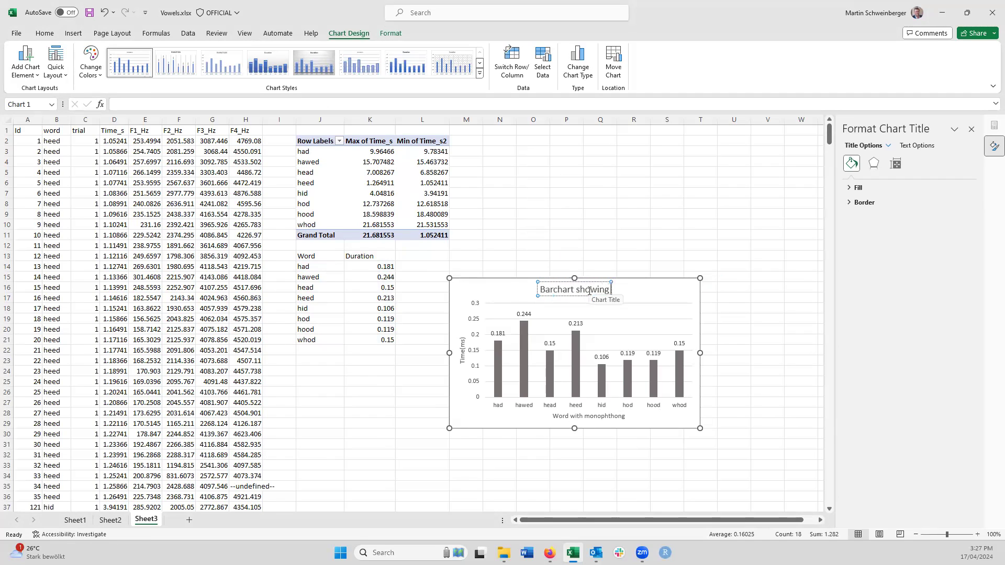
text( duratio)
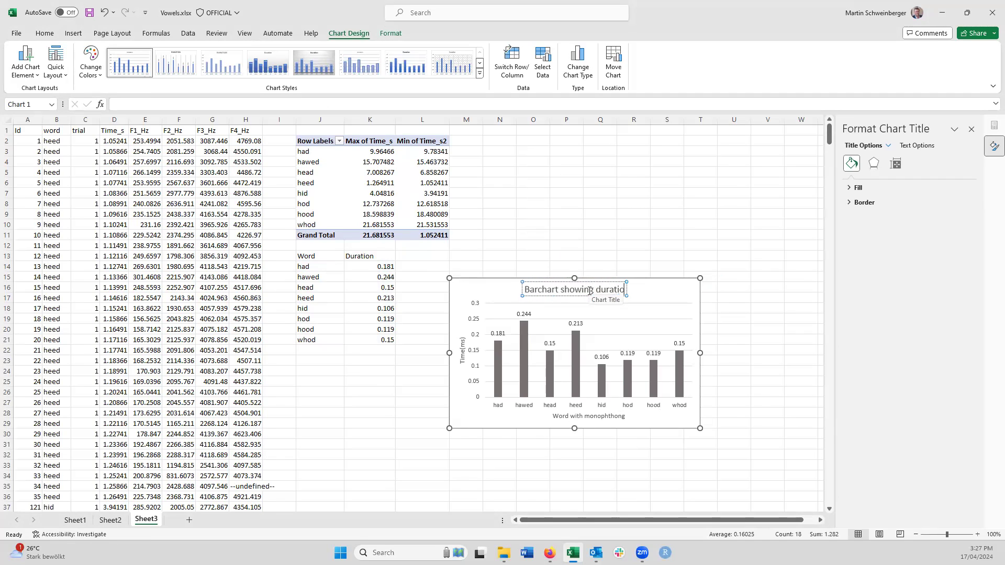
text(ns of month)
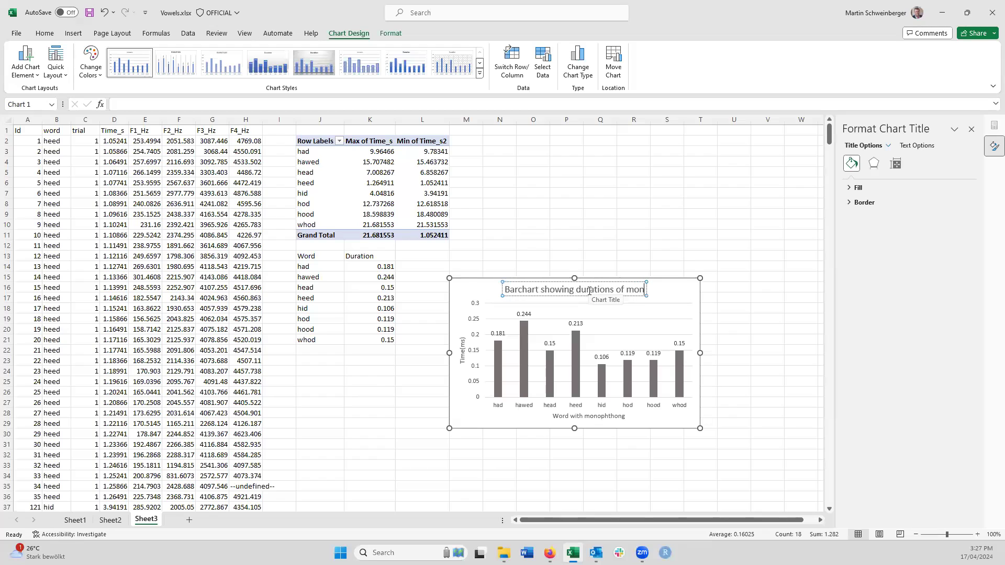
key(BackSpace)
key(BackSpace)
text(oph)
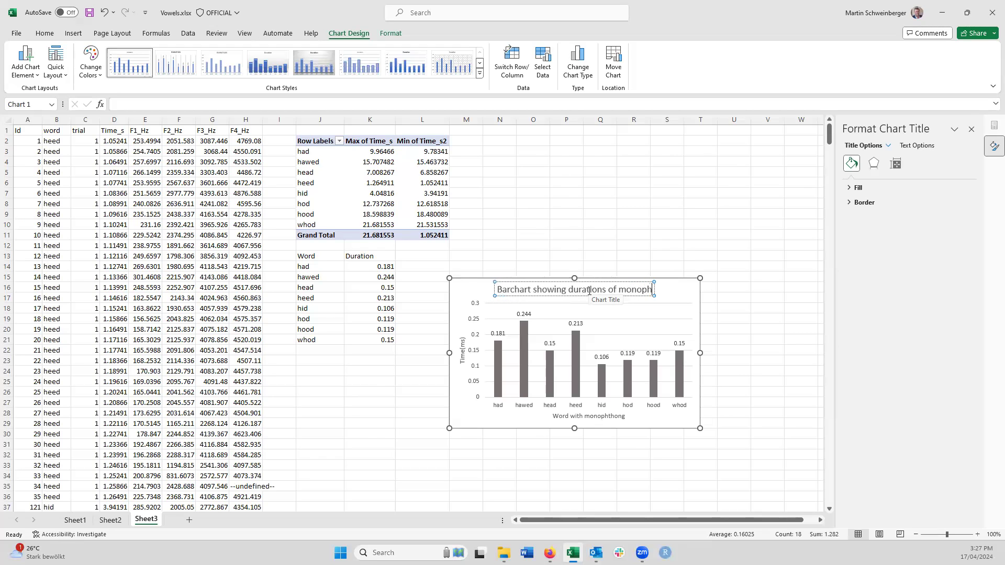
text(thongal vow)
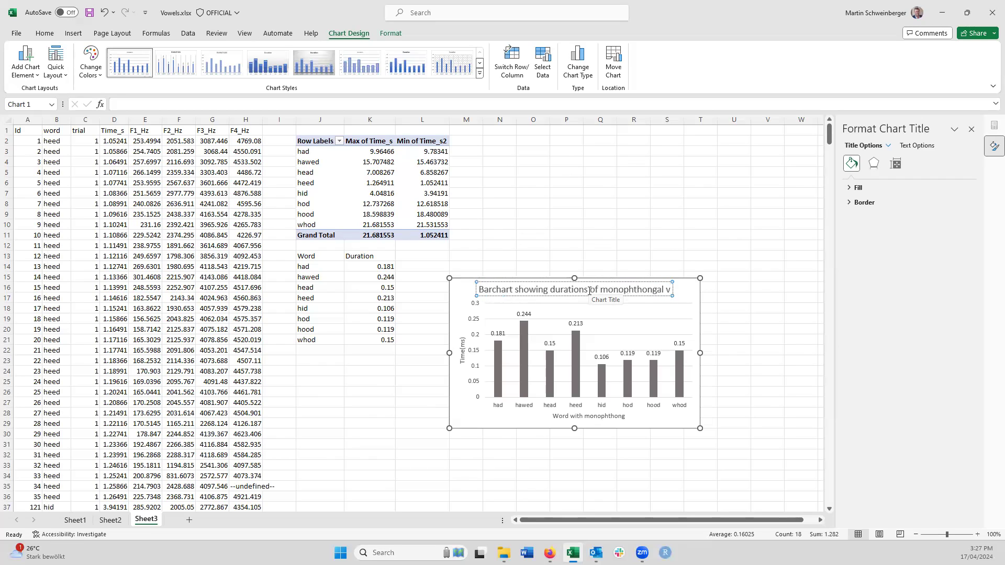
key(BackSpace)
key(BackSpace)
key(BackSpace)
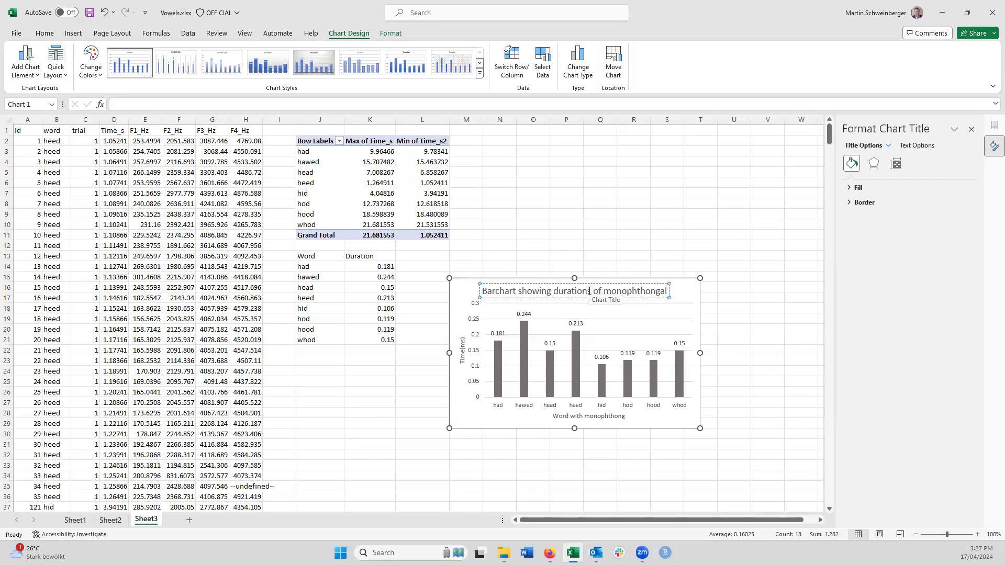
text(English vo)
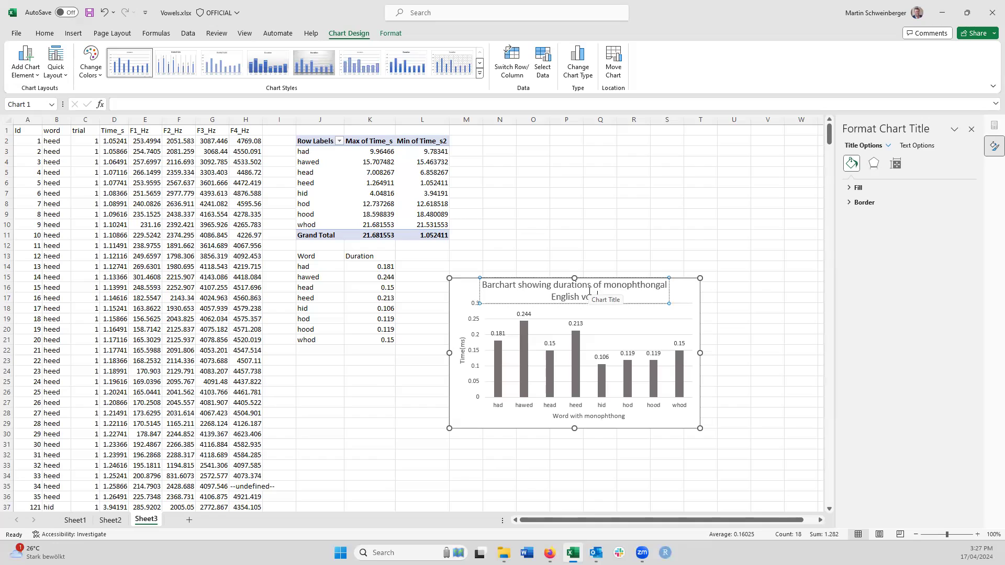
text(wels produced by an a)
text(dvanced learners of English)
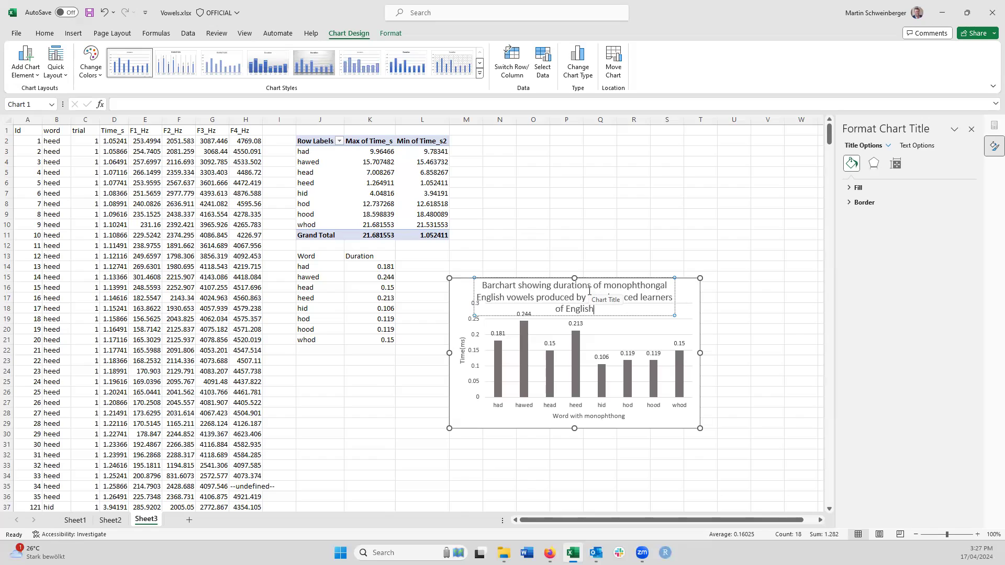
click(694, 301)
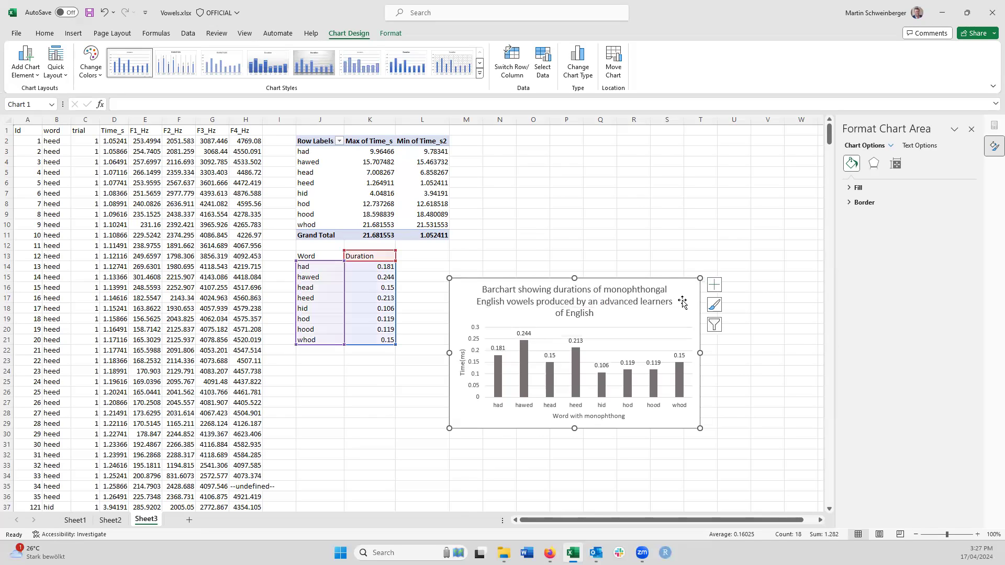
Sort the table J13:K21 by Duration from largest to smallest
drag(323, 256, 379, 339)
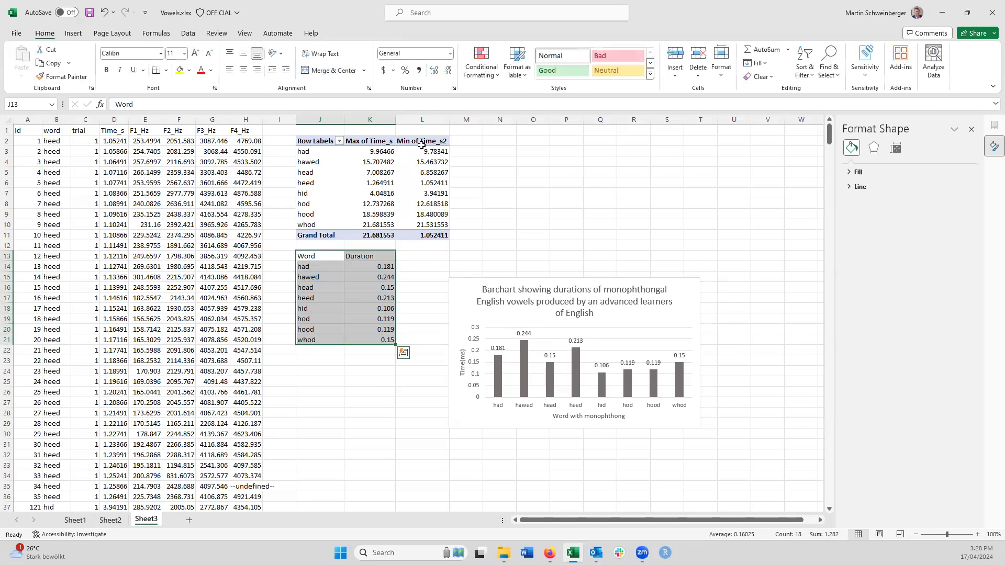
click(811, 61)
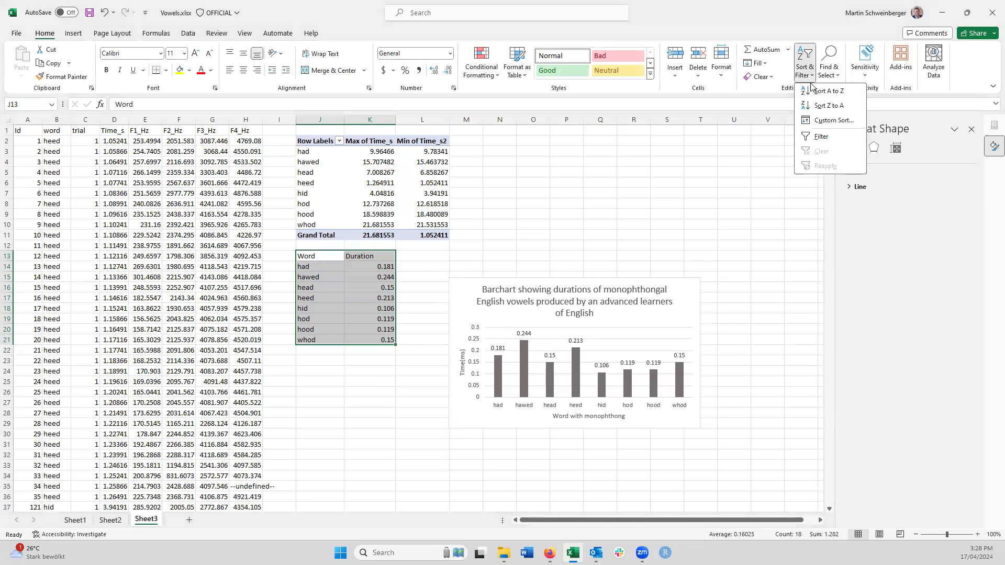
click(825, 120)
click(603, 153)
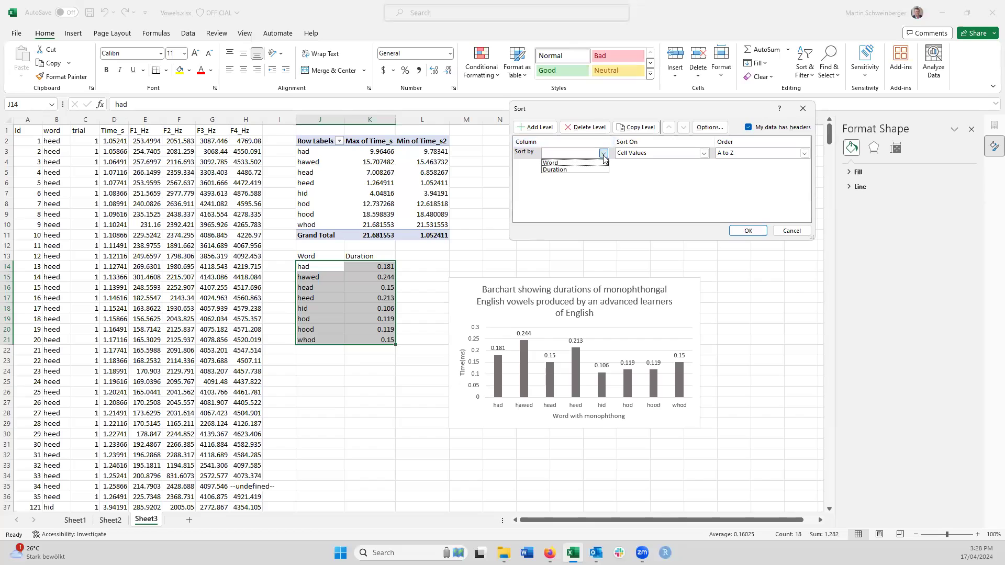
click(577, 168)
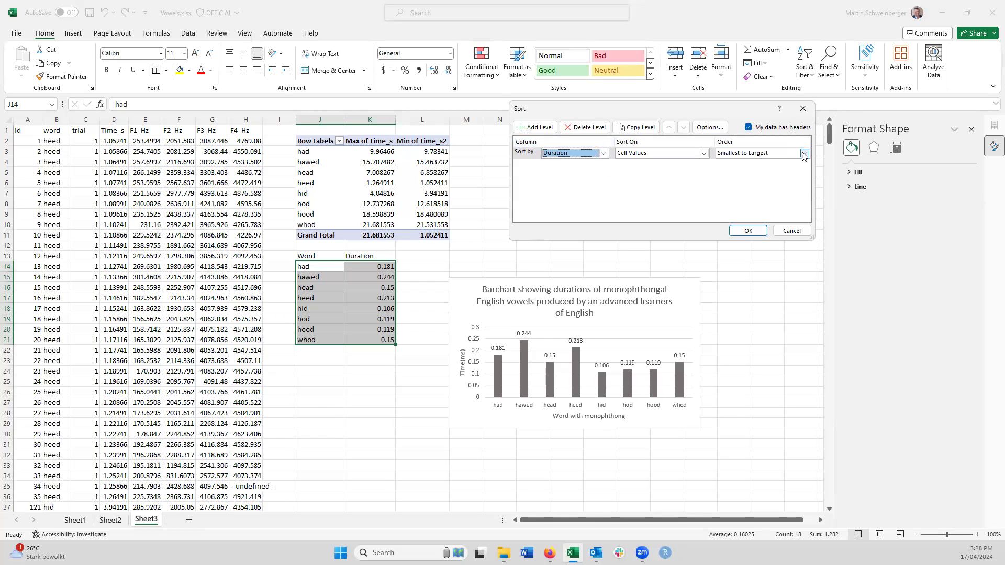
click(804, 153)
click(752, 170)
click(748, 230)
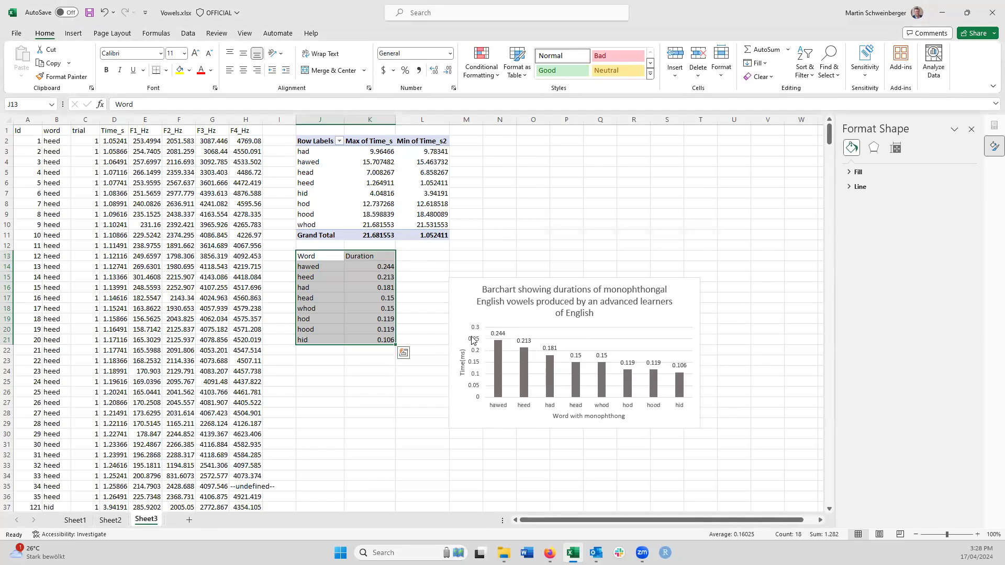
Insert a space before the unit in the vertical axis title so it reads "Time (ms)"
click(462, 365)
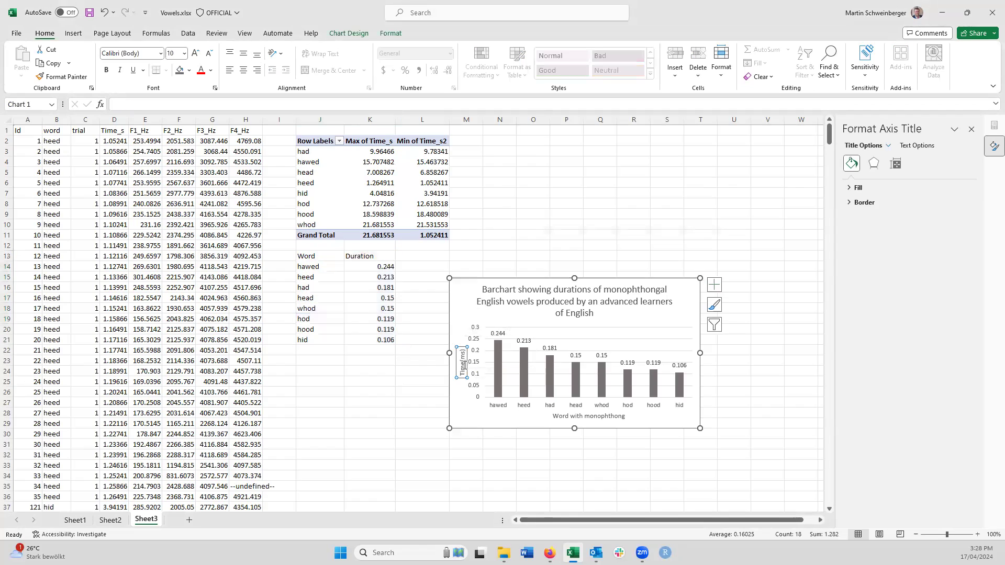
click(463, 360)
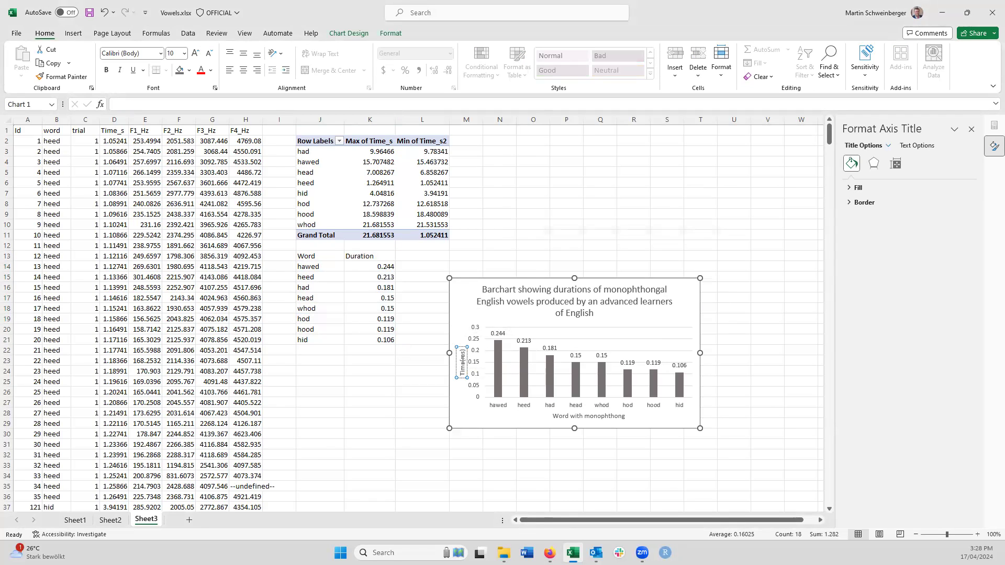
key(BackSpace)
click(543, 457)
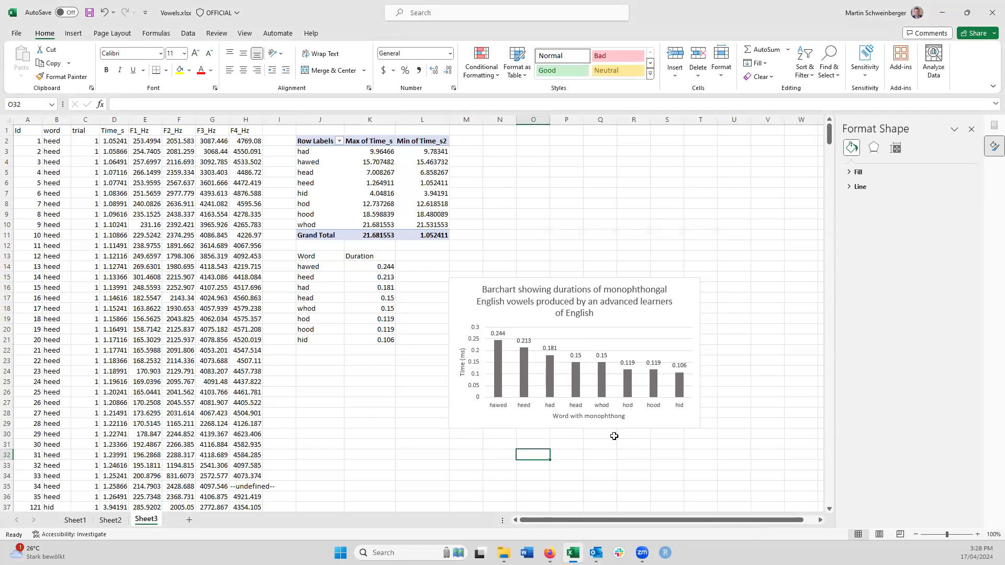